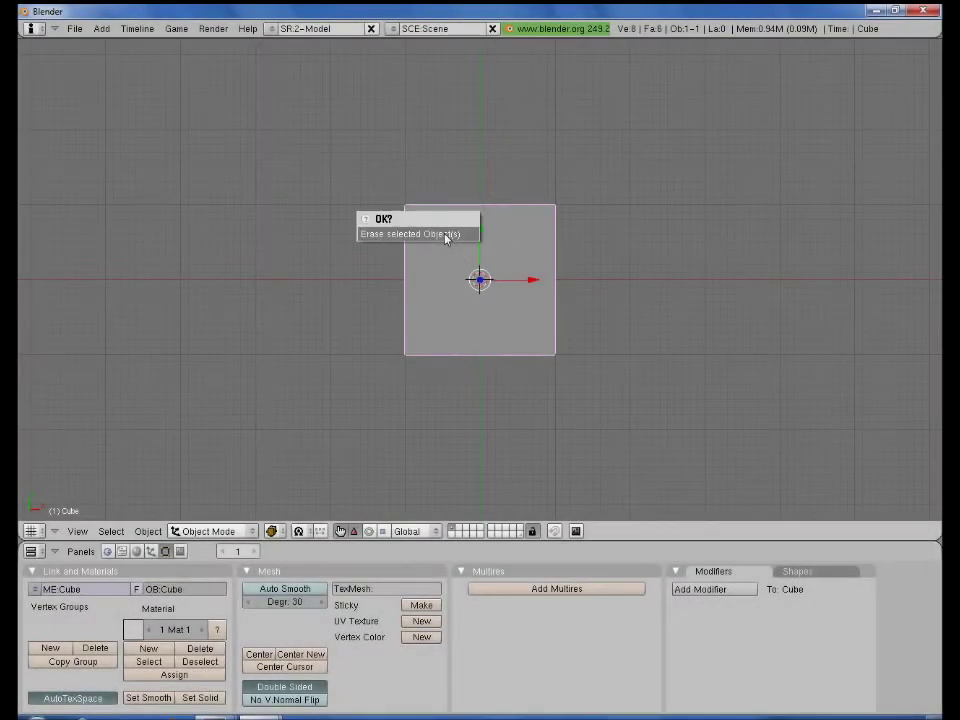
Erase Blender's default cube, leaving an empty scene.
{"action": "left_click", "coordinate": [446, 237]}
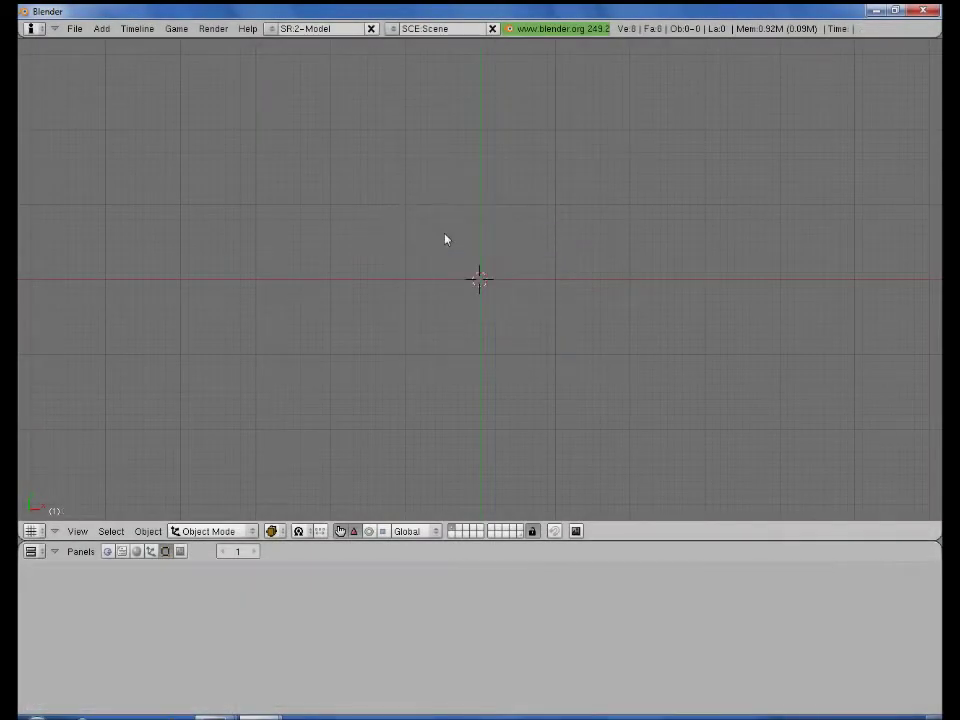
Add a 12-vertex circle and rotate it 90° on X so it stands upright.
{"action": "key", "text": "space"}
{"action": "left_click", "coordinate": [600, 259]}
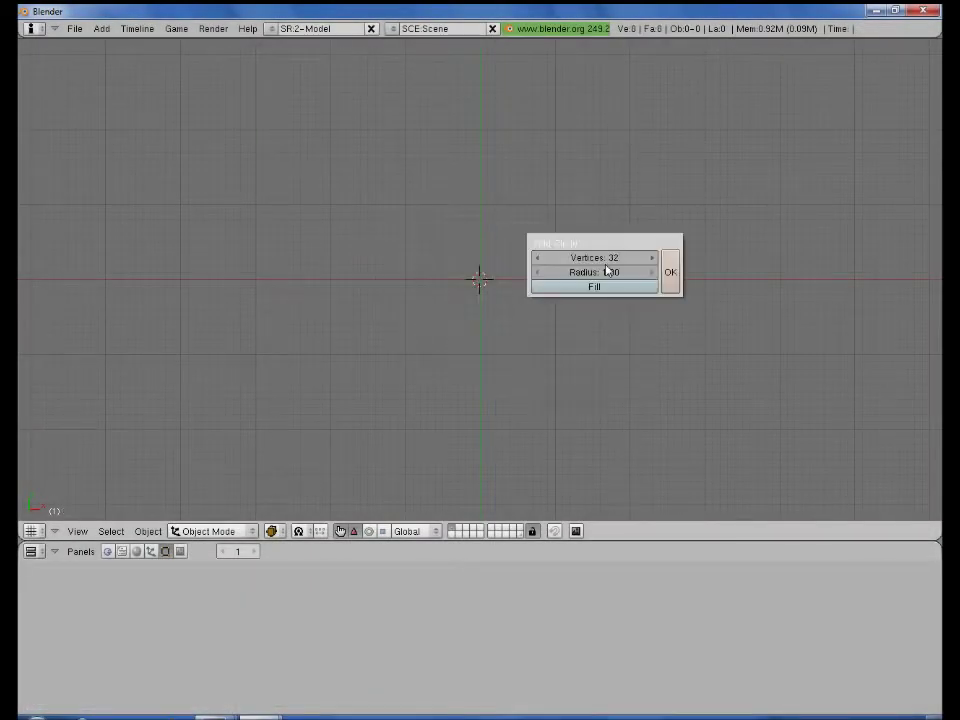
{"action": "left_click", "coordinate": [600, 260]}
{"action": "key", "text": "Return"}
{"action": "key", "text": "Return"}
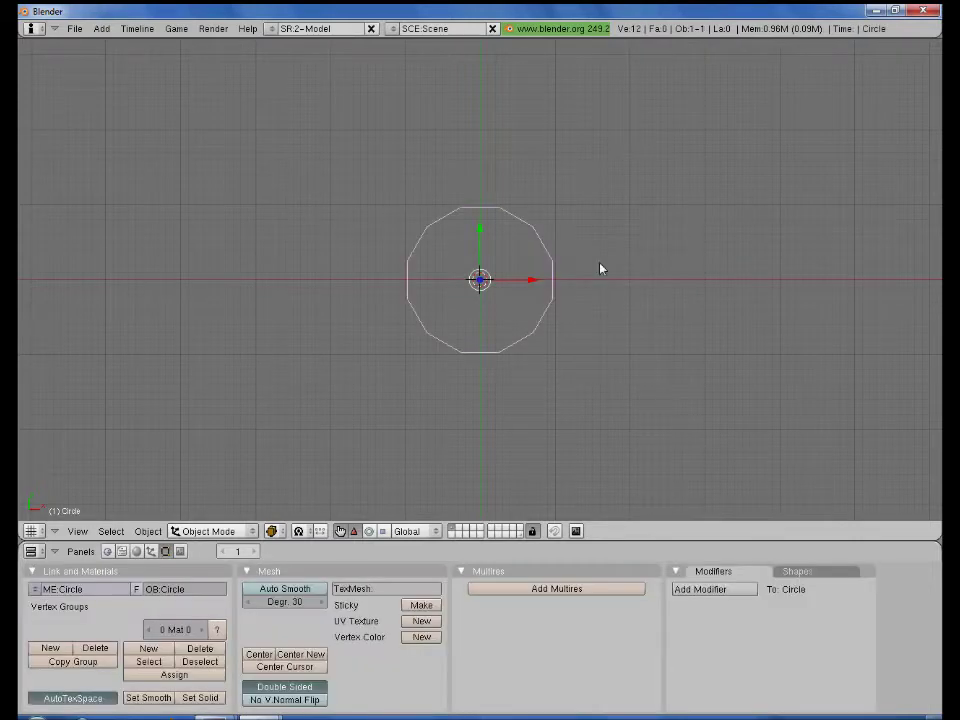
{"action": "key", "text": "r"}
{"action": "key", "text": "Escape"}
{"action": "key", "text": "KP_1"}
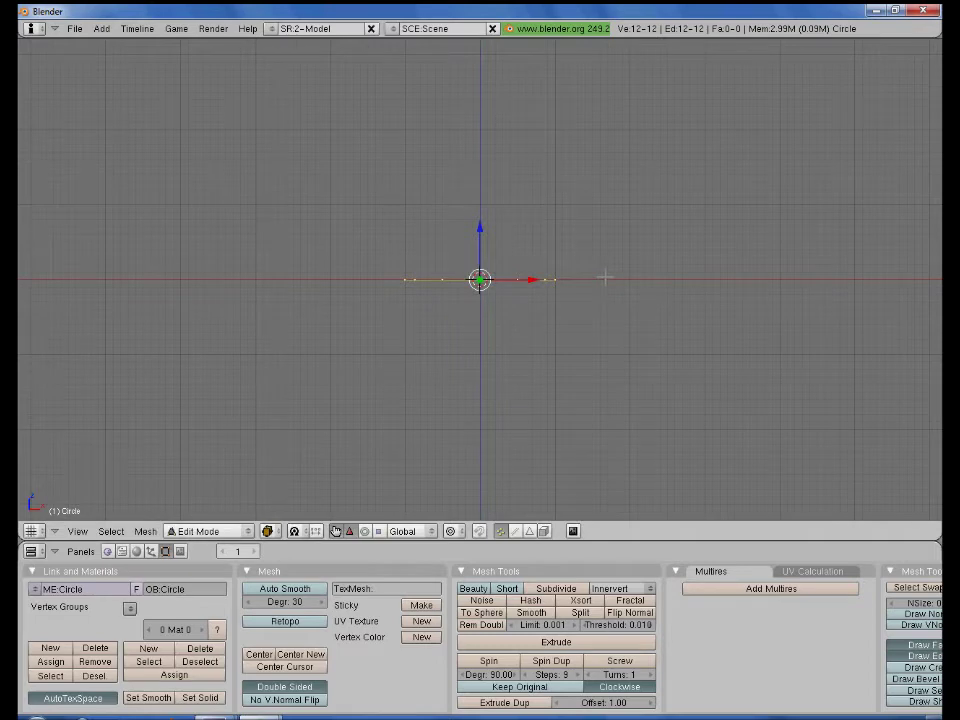
{"action": "type", "text": "rx90"}
{"action": "key", "text": "Return"}
Delete the circle's left half and add a Mirror modifier, then return to Edit Mode.
{"action": "key", "text": "a"}
{"action": "left_click_drag", "start_coordinate": [462, 412], "coordinate": [461, 411]}
{"action": "key", "text": "x"}
{"action": "left_click", "coordinate": [461, 412]}
{"action": "key", "text": "Tab"}
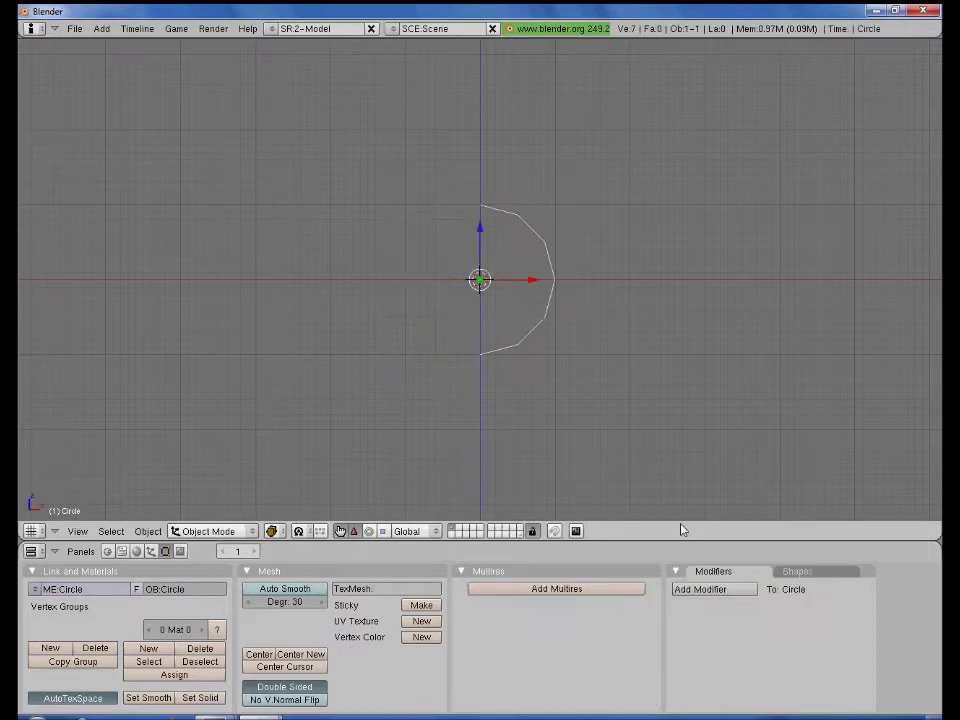
{"action": "left_click", "coordinate": [718, 589]}
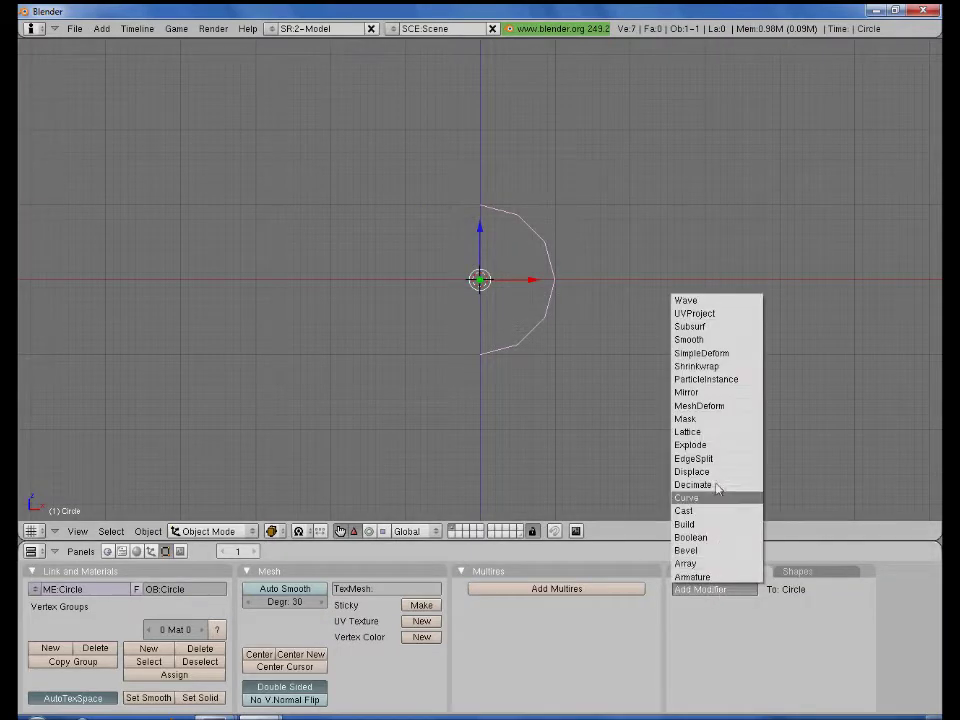
{"action": "left_click", "coordinate": [705, 393]}
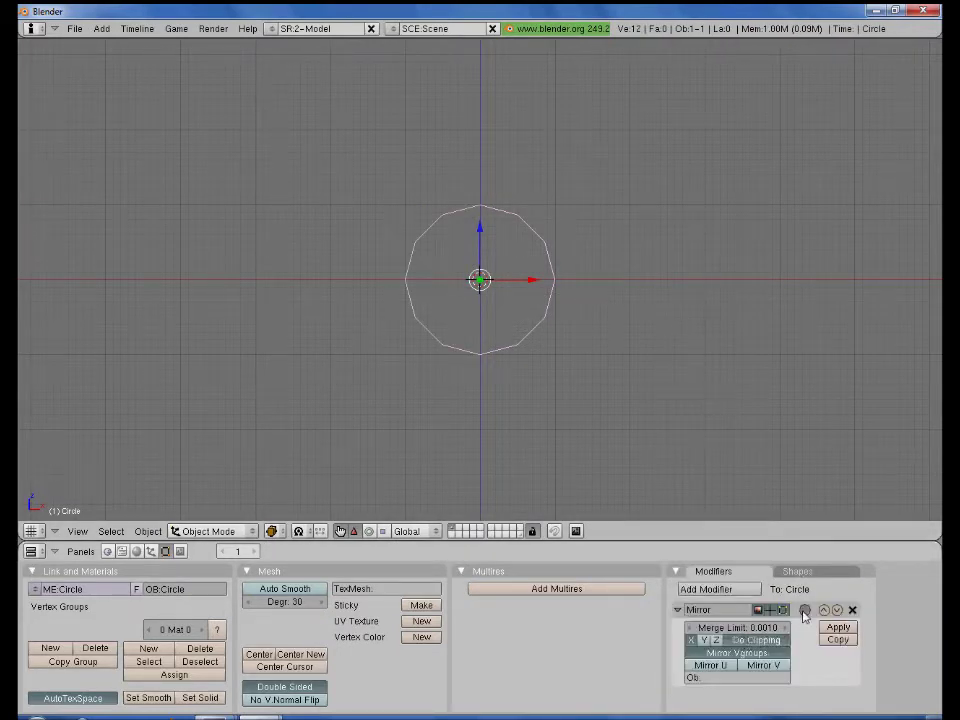
{"action": "key", "text": "Tab"}
Pull the top and bottom vertices inward and widen the right vertex along X.
{"action": "right_click", "coordinate": [481, 226]}
{"action": "right_click", "coordinate": [480, 350], "text": "shift"}
{"action": "key", "text": "s"}
{"action": "left_click", "coordinate": [556, 292]}
{"action": "right_click", "coordinate": [556, 289]}
{"action": "key", "text": "s"}
{"action": "key", "text": "x"}
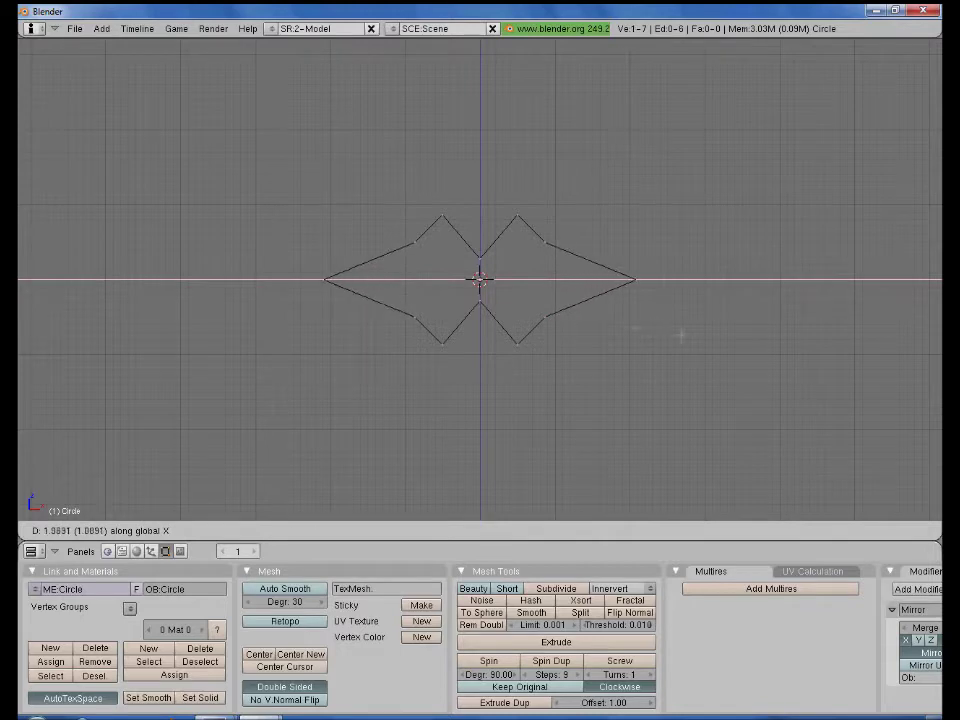
{"action": "left_click", "coordinate": [713, 343]}
Flatten the upper and lower vertex groups each to one height with S Z 0.
{"action": "key", "text": "b"}
{"action": "left_click_drag", "start_coordinate": [512, 210], "coordinate": [553, 256]}
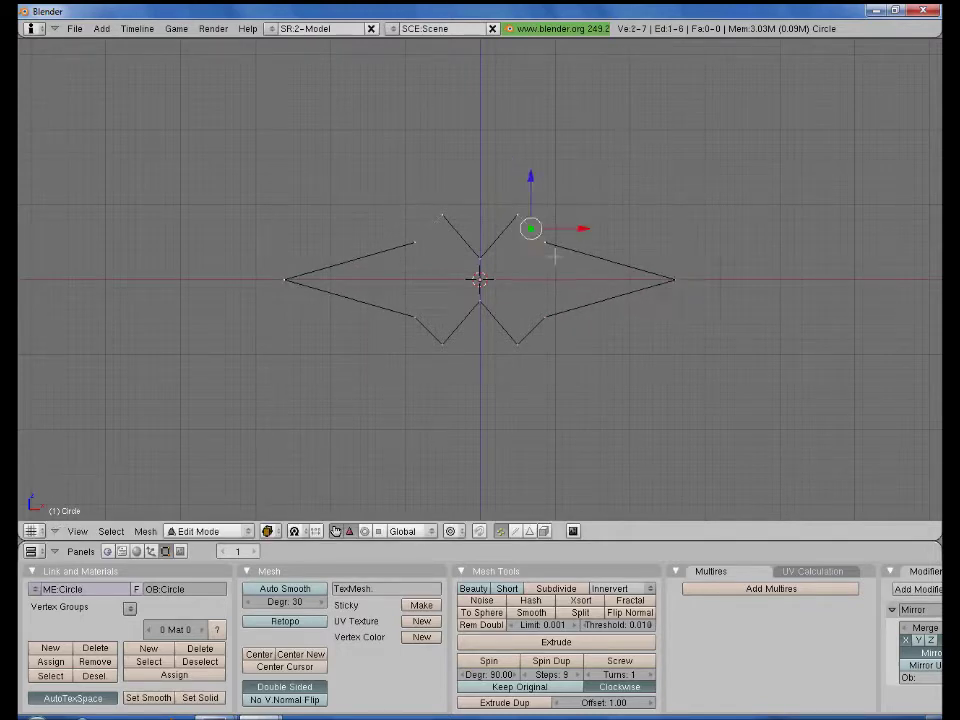
{"action": "type", "text": "sz0"}
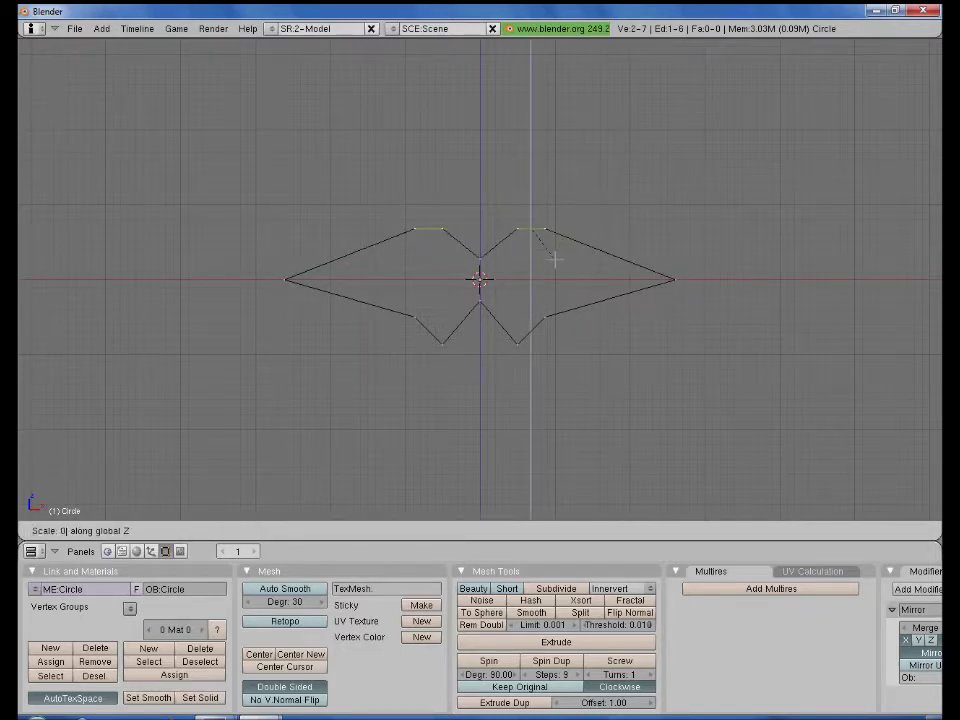
{"action": "key", "text": "Return"}
{"action": "key", "text": "a"}
{"action": "key", "text": "b"}
{"action": "left_click_drag", "start_coordinate": [500, 300], "coordinate": [560, 355]}
{"action": "type", "text": "sz0"}
{"action": "key", "text": "Return"}
{"action": "key", "text": "a"}
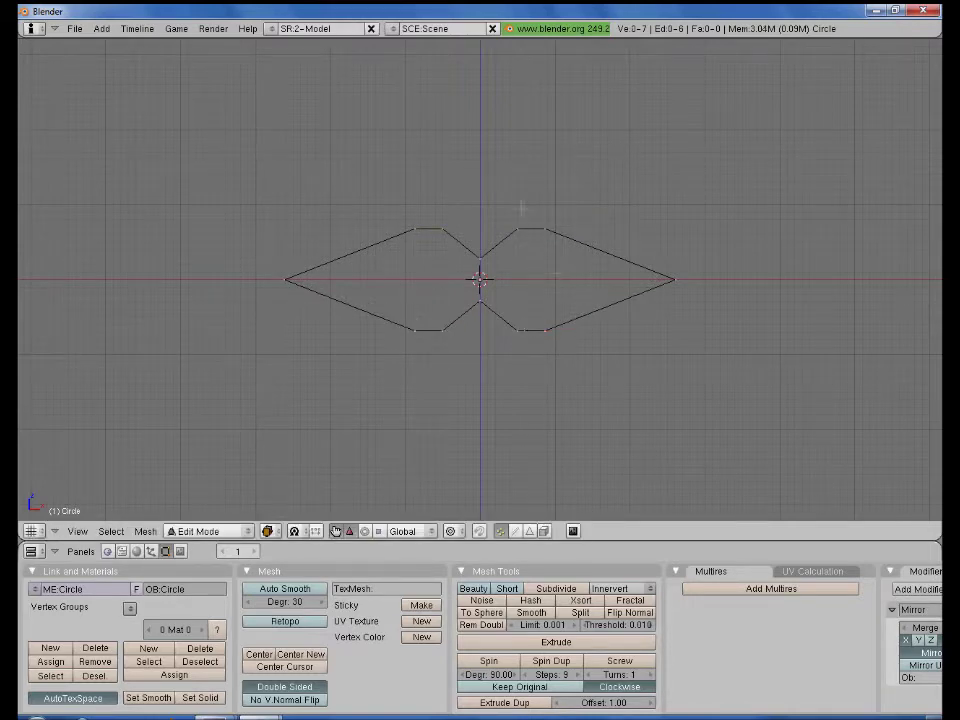
Move the four inner right vertices outward on X and scale them on Y and Z.
{"action": "key", "text": "b"}
{"action": "left_click_drag", "start_coordinate": [502, 205], "coordinate": [560, 350]}
{"action": "key", "text": "g"}
{"action": "key", "text": "x"}
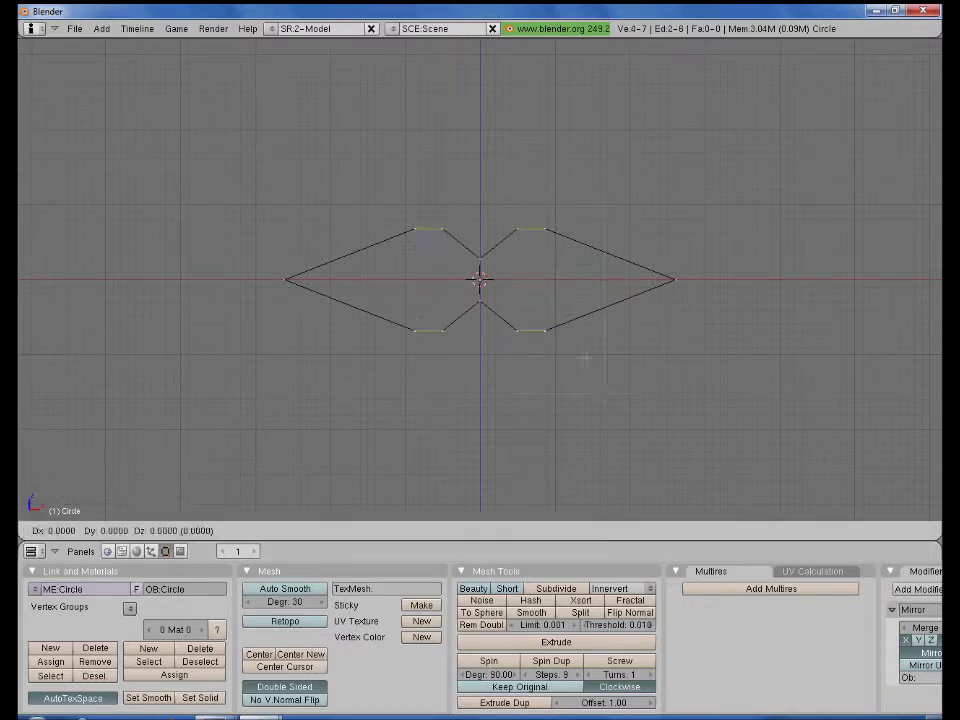
{"action": "left_click", "coordinate": [607, 353]}
{"action": "key", "text": "s"}
{"action": "key", "text": "y"}
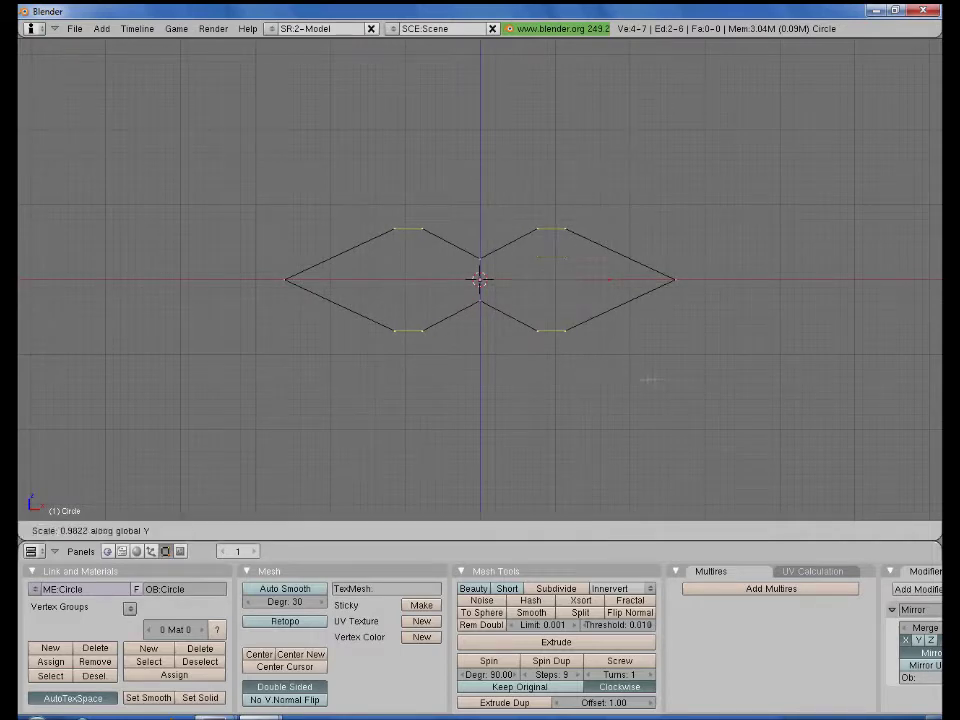
{"action": "left_click", "coordinate": [600, 344]}
{"action": "key", "text": "s"}
{"action": "key", "text": "z"}
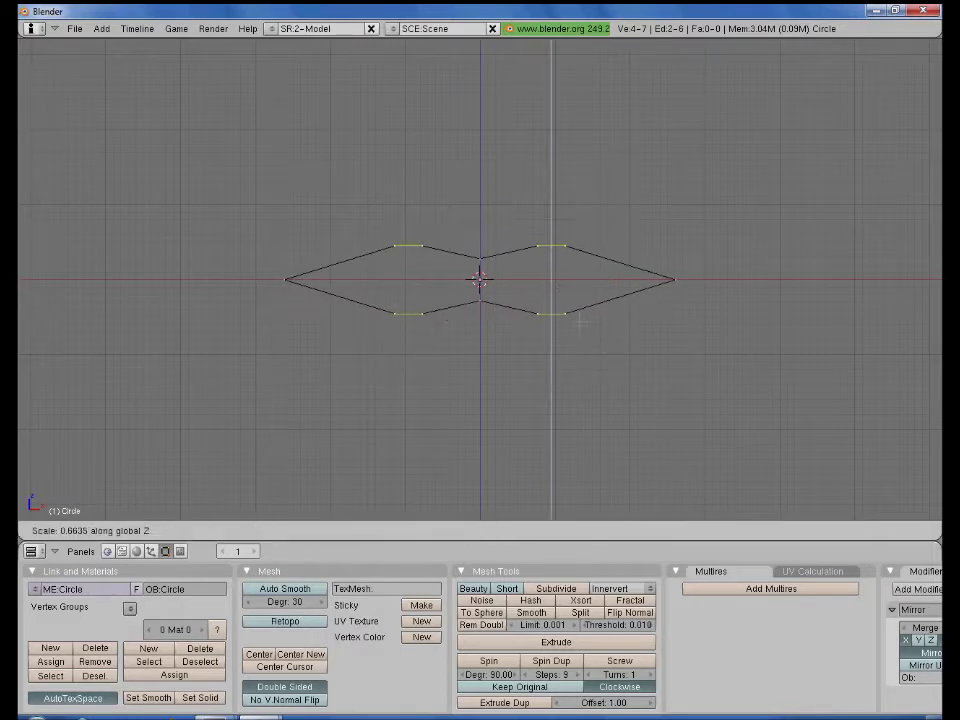
{"action": "left_click", "coordinate": [585, 320]}
Move the upper and lower right inner vertices inward along X.
{"action": "key", "text": "a"}
{"action": "scroll", "coordinate": [535, 245], "scroll_direction": "up", "scroll_amount": 2}
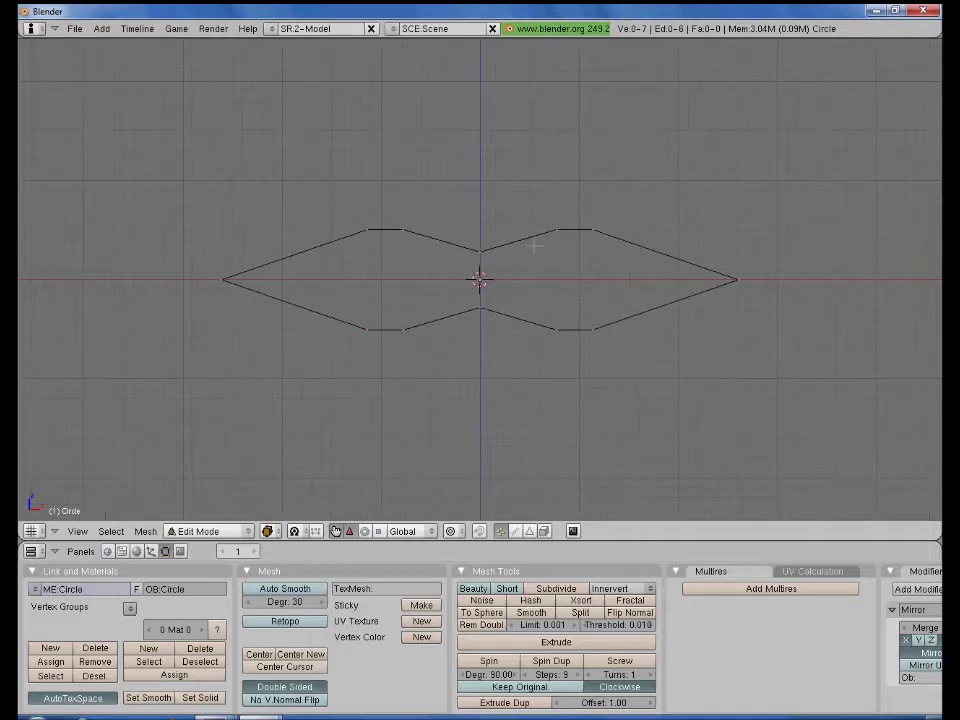
{"action": "right_click", "coordinate": [556, 329]}
{"action": "right_click", "coordinate": [556, 229], "text": "shift"}
{"action": "key", "text": "g"}
{"action": "key", "text": "x"}
{"action": "left_click", "coordinate": [548, 373]}
Scale the whole outline to 0 on Y, flattening it into a straight line.
{"action": "key", "text": "a"}
{"action": "key", "text": "s"}
{"action": "key", "text": "y"}
{"action": "key", "text": "0"}
{"action": "key", "text": "Return"}
{"action": "scroll", "coordinate": [540, 368], "scroll_direction": "down", "scroll_amount": 6}
{"action": "scroll", "coordinate": [540, 365], "scroll_direction": "down", "scroll_amount": 4}
{"action": "scroll", "coordinate": [545, 370], "scroll_direction": "up", "scroll_amount": 3, "text": "shift"}
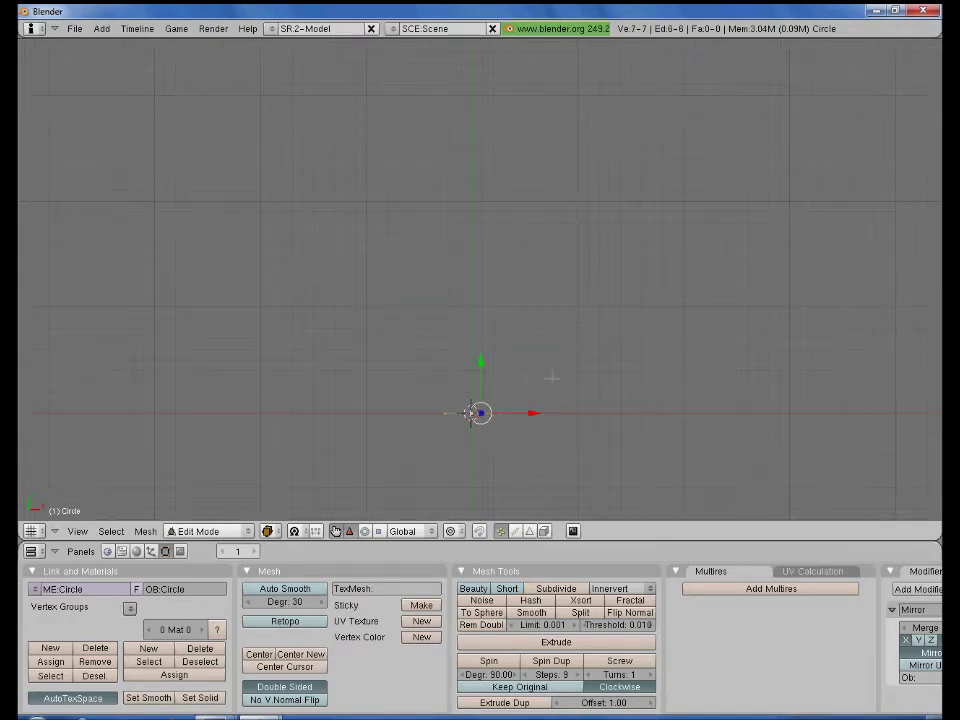
Extrude the outline's edges 20 units along Y into a long blade strip.
{"action": "key", "text": "e"}
{"action": "left_click", "coordinate": [552, 380]}
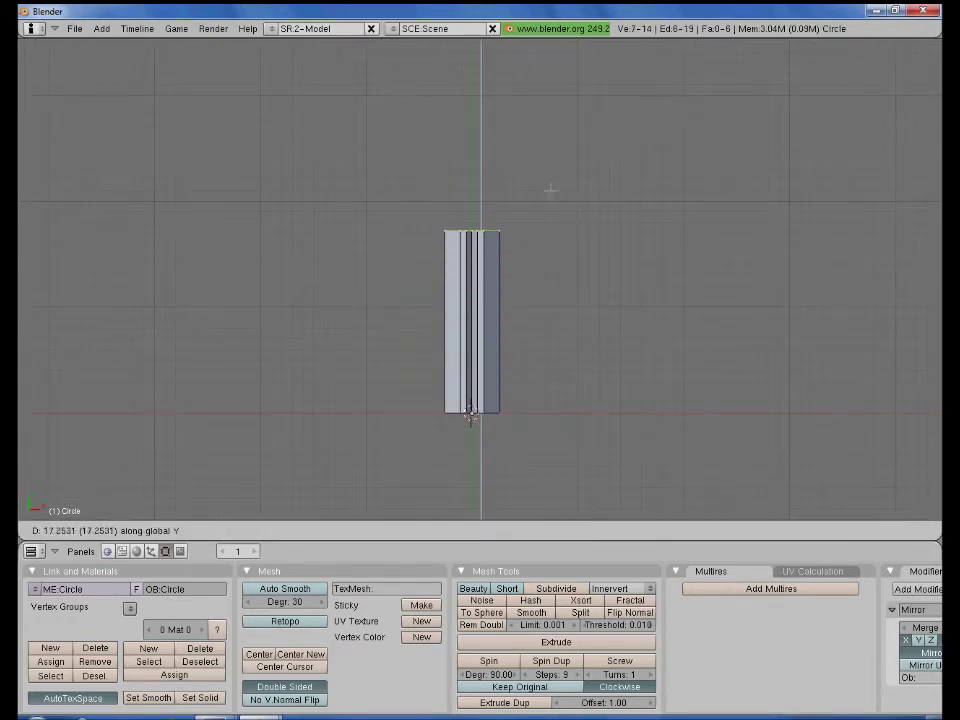
{"action": "left_click", "coordinate": [552, 172]}
{"action": "scroll", "coordinate": [532, 304], "scroll_direction": "up", "scroll_amount": 2}
{"action": "scroll", "coordinate": [532, 304], "scroll_direction": "up", "scroll_amount": 2, "text": "shift"}
{"action": "scroll", "coordinate": [532, 304], "scroll_direction": "up", "scroll_amount": 5}
{"action": "scroll", "coordinate": [532, 304], "scroll_direction": "up", "scroll_amount": 4, "text": "shift"}
{"action": "mouse_move", "coordinate": [499, 289]}
{"action": "middle_mouse_down"}
{"action": "mouse_move", "coordinate": [557, 268]}
{"action": "mouse_move", "coordinate": [485, 289]}
{"action": "middle_mouse_up"}
Extrude the strip's top edge loop upward and rotate it into a V-shaped peak.
{"action": "right_click", "coordinate": [489, 270], "text": "alt"}
{"action": "key", "text": "KP_1"}
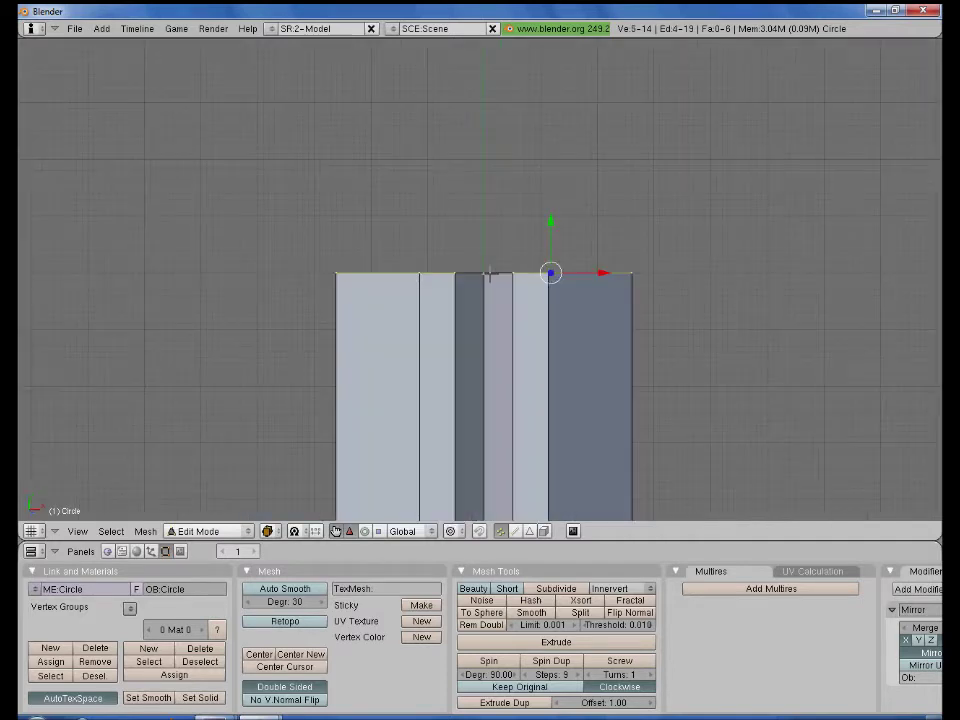
{"action": "scroll", "coordinate": [489, 272], "scroll_direction": "up", "scroll_amount": 2}
{"action": "scroll", "coordinate": [489, 272], "scroll_direction": "up", "scroll_amount": 3, "text": "shift"}
{"action": "key", "text": "e"}
{"action": "left_click", "coordinate": [622, 388]}
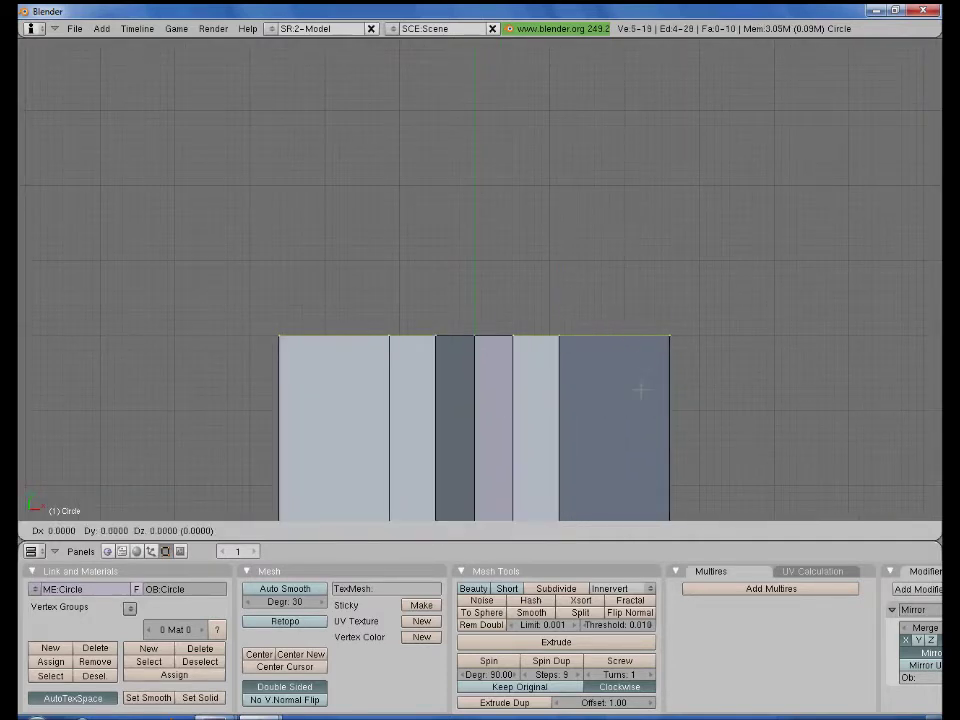
{"action": "left_click", "coordinate": [621, 280]}
{"action": "key", "text": "r"}
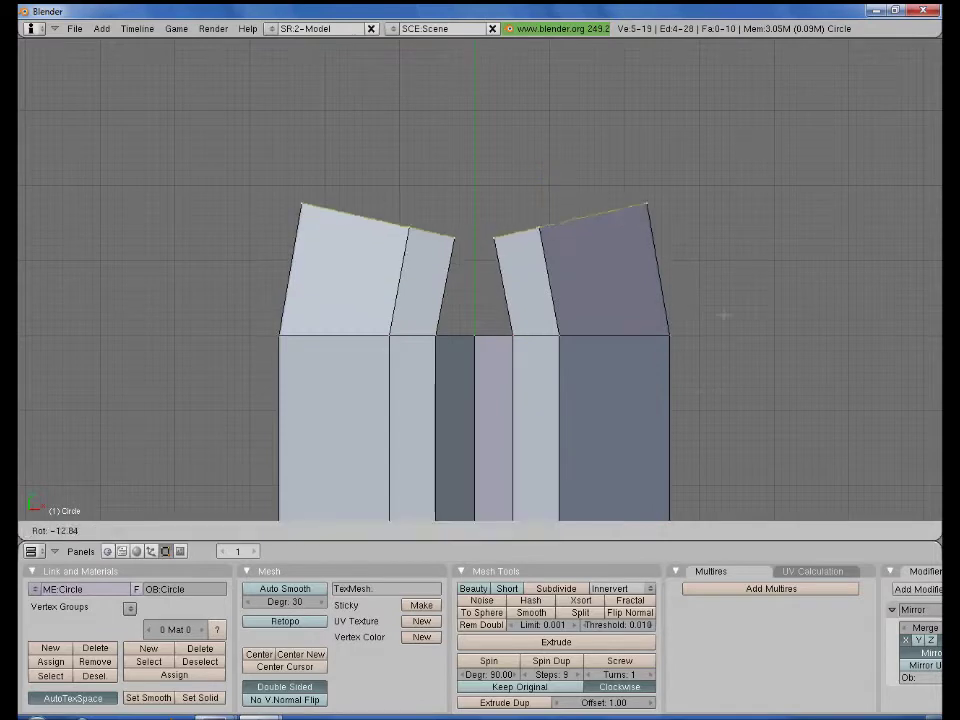
{"action": "left_click", "coordinate": [668, 217]}
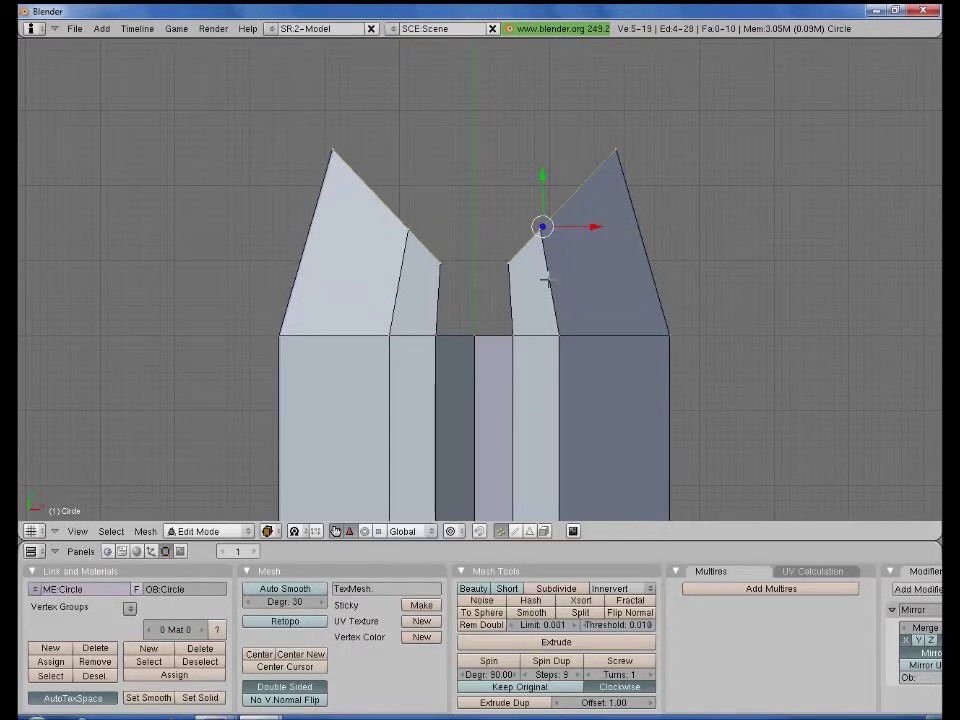
{"action": "middle_click_drag", "start_coordinate": [542, 225], "coordinate": [533, 317], "text": "shift"}
{"action": "key", "text": "g"}
{"action": "right_click", "coordinate": [586, 356]}
Extrude the top edges again and move the two peaks together into one pointed tip.
{"action": "key", "text": "e"}
{"action": "left_click", "coordinate": [561, 366]}
{"action": "left_click", "coordinate": [578, 284]}
{"action": "key", "text": "g"}
{"action": "left_click", "coordinate": [615, 245]}
{"action": "key", "text": "g"}
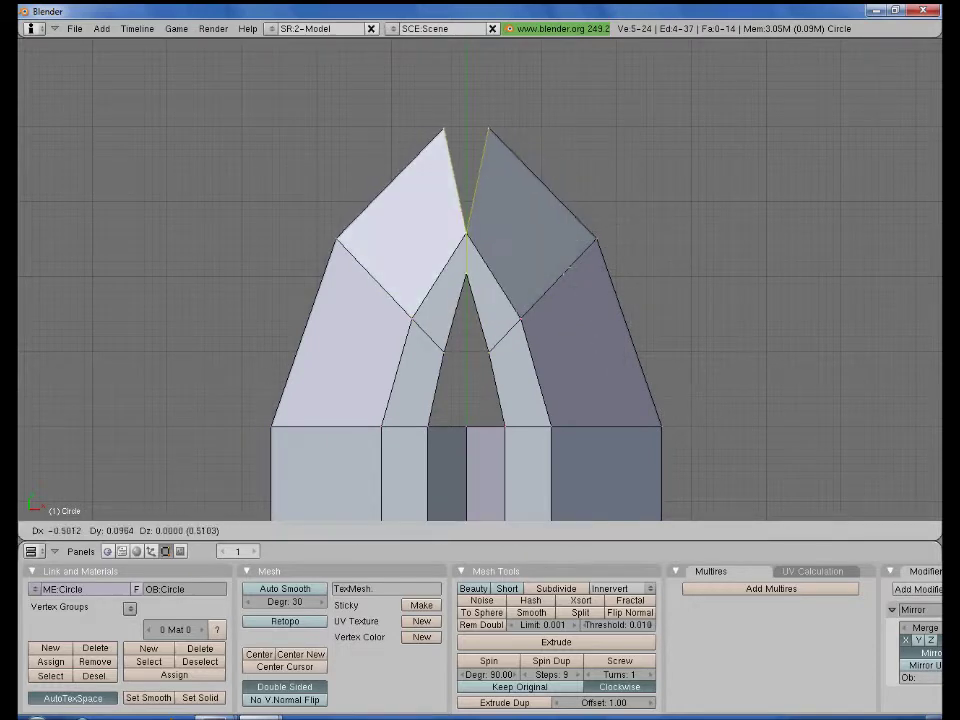
{"action": "left_click", "coordinate": [426, 305]}
{"action": "key", "text": "a"}
{"action": "scroll", "coordinate": [426, 305], "scroll_direction": "up", "scroll_amount": 4}
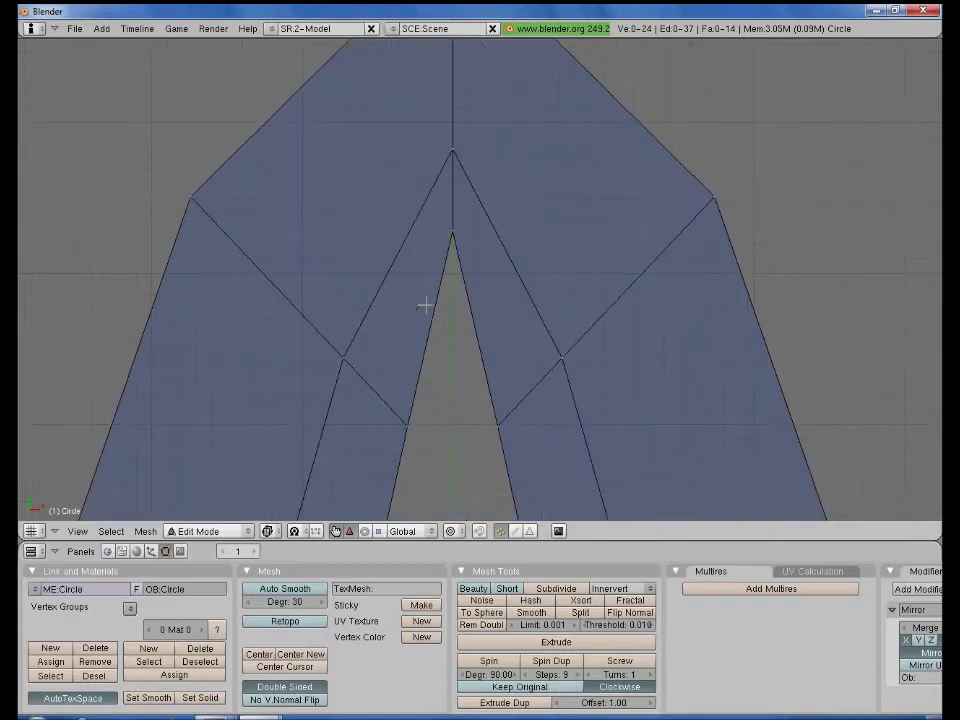
Lower the inner peak vertex along Y and subdivide the edge below it.
{"action": "right_click", "coordinate": [452, 233]}
{"action": "key", "text": "g"}
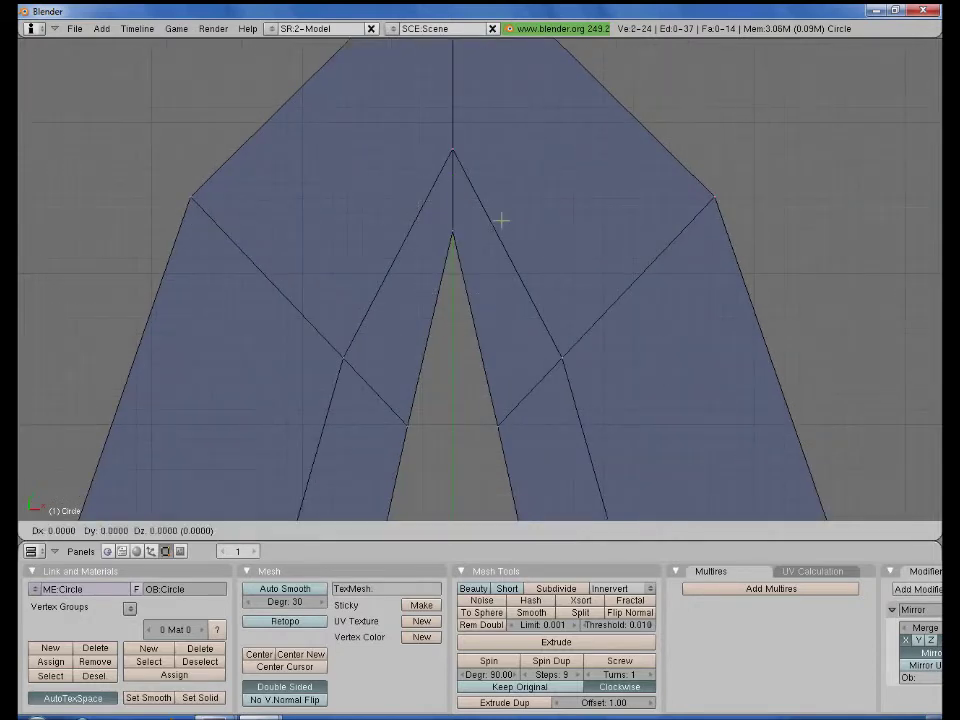
{"action": "key", "text": "y"}
{"action": "left_click", "coordinate": [496, 328]}
{"action": "mouse_move", "coordinate": [496, 330]}
{"action": "middle_mouse_down"}
{"action": "mouse_move", "coordinate": [468, 328]}
{"action": "mouse_move", "coordinate": [463, 355]}
{"action": "middle_mouse_up"}
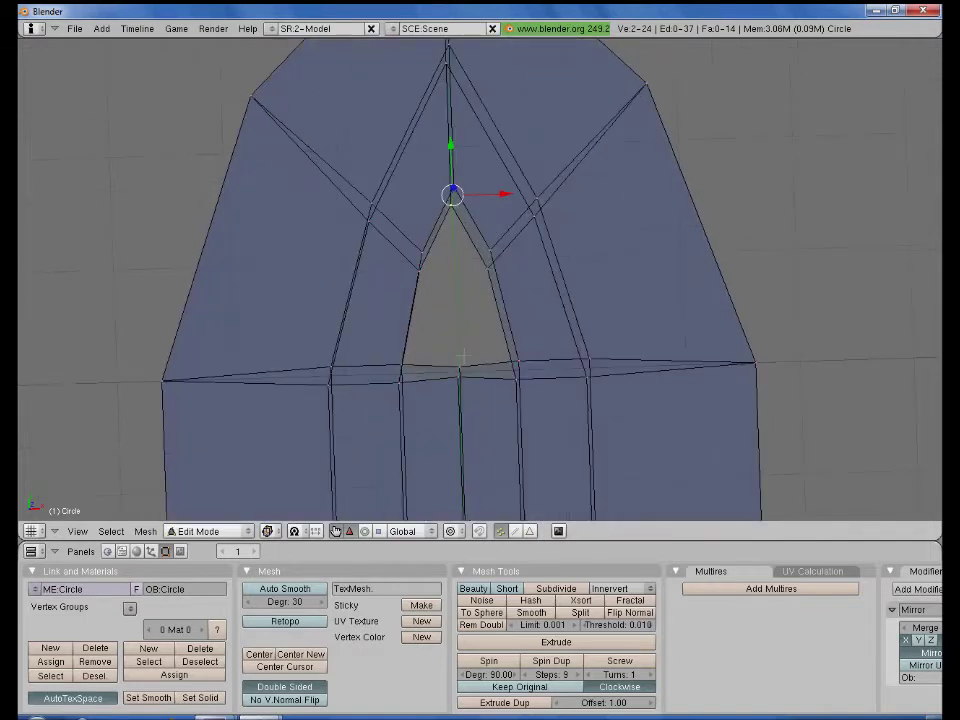
{"action": "left_click_drag", "start_coordinate": [461, 381], "coordinate": [452, 210]}
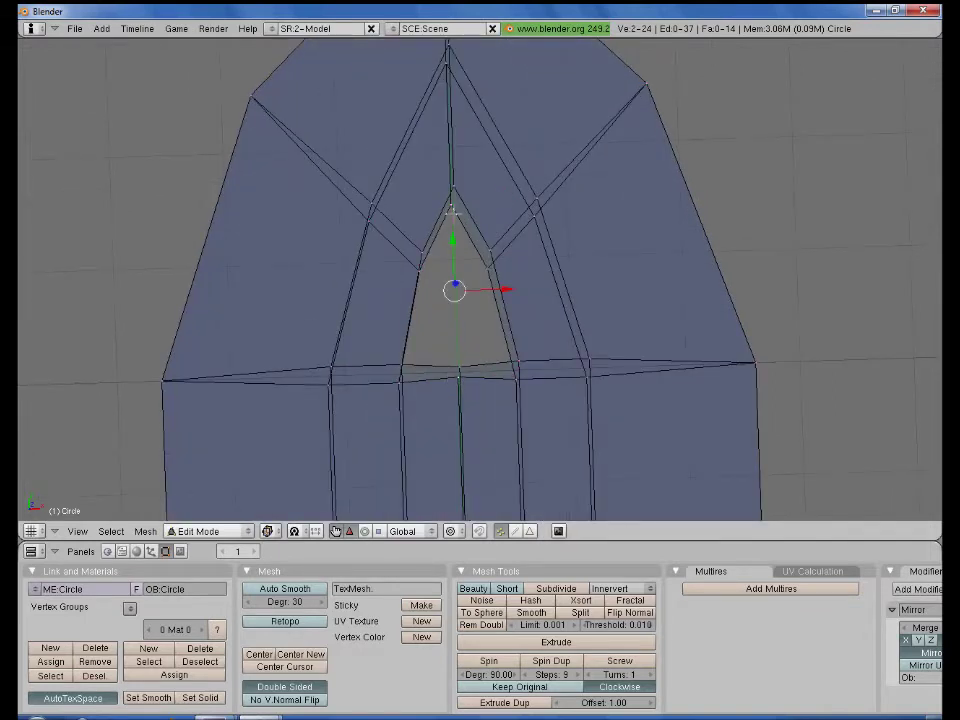
{"action": "key", "text": "w"}
{"action": "left_click", "coordinate": [452, 212]}
{"action": "right_click", "coordinate": [452, 212]}
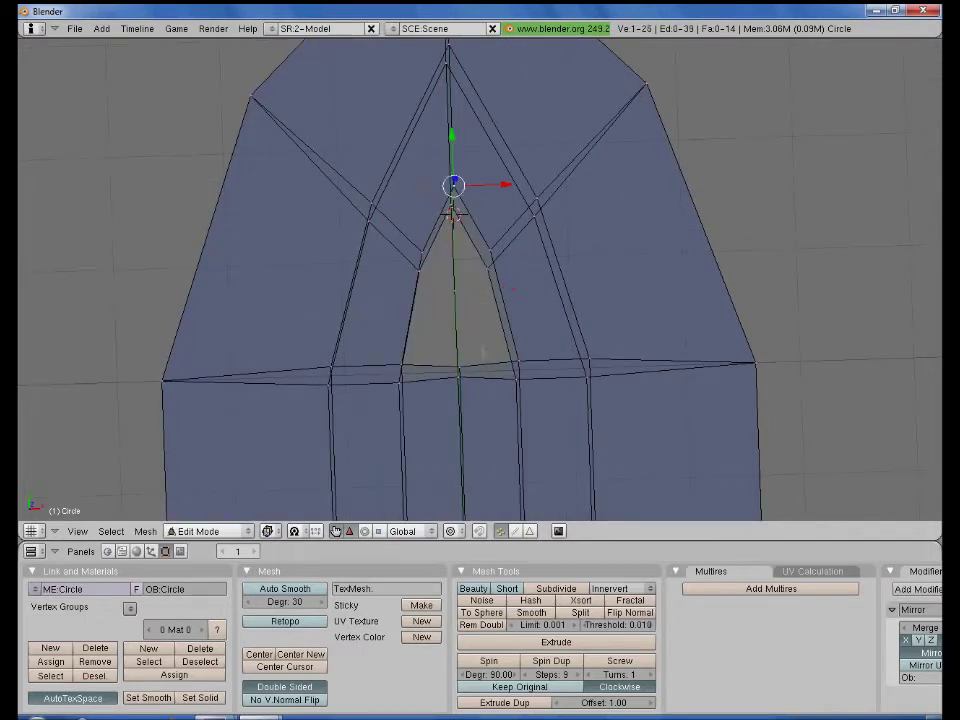
{"action": "key", "text": "w"}
{"action": "key", "text": "Escape"}
{"action": "key", "text": "a"}
{"action": "mouse_move", "coordinate": [452, 212]}
{"action": "middle_mouse_down"}
{"action": "mouse_move", "coordinate": [507, 244]}
{"action": "mouse_move", "coordinate": [585, 259]}
{"action": "mouse_move", "coordinate": [556, 229]}
{"action": "middle_mouse_up"}
Subdivide the edge between two tip vertices and move the new vertex along Y.
{"action": "right_click", "coordinate": [486, 297], "text": "shift"}
{"action": "right_click", "coordinate": [476, 357], "text": "shift"}
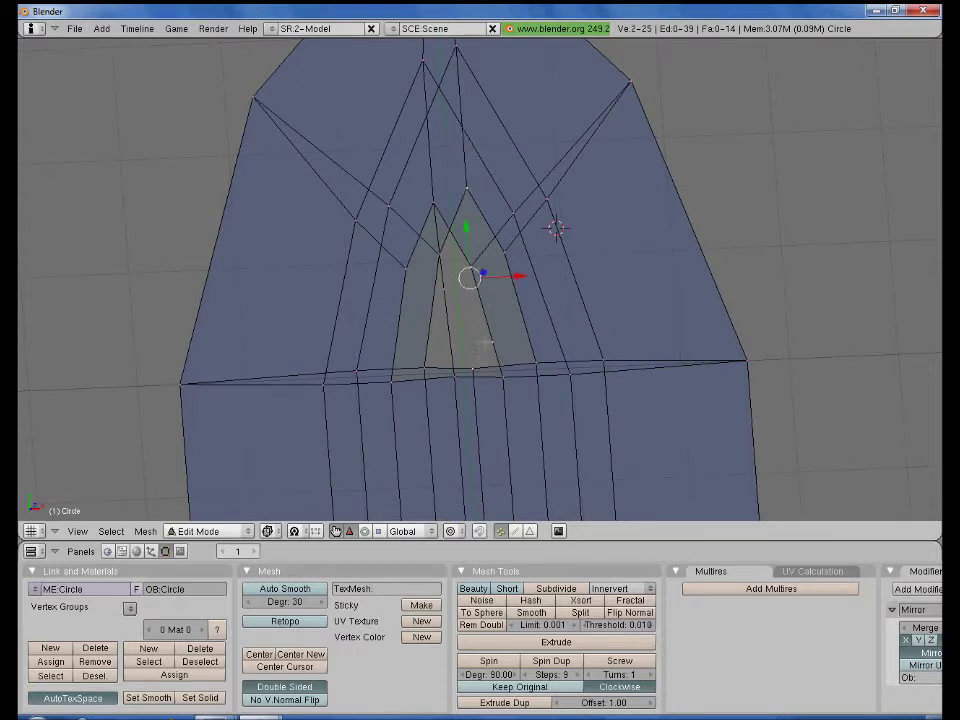
{"action": "key", "text": "w"}
{"action": "left_click", "coordinate": [444, 312]}
{"action": "key", "text": "KP_5"}
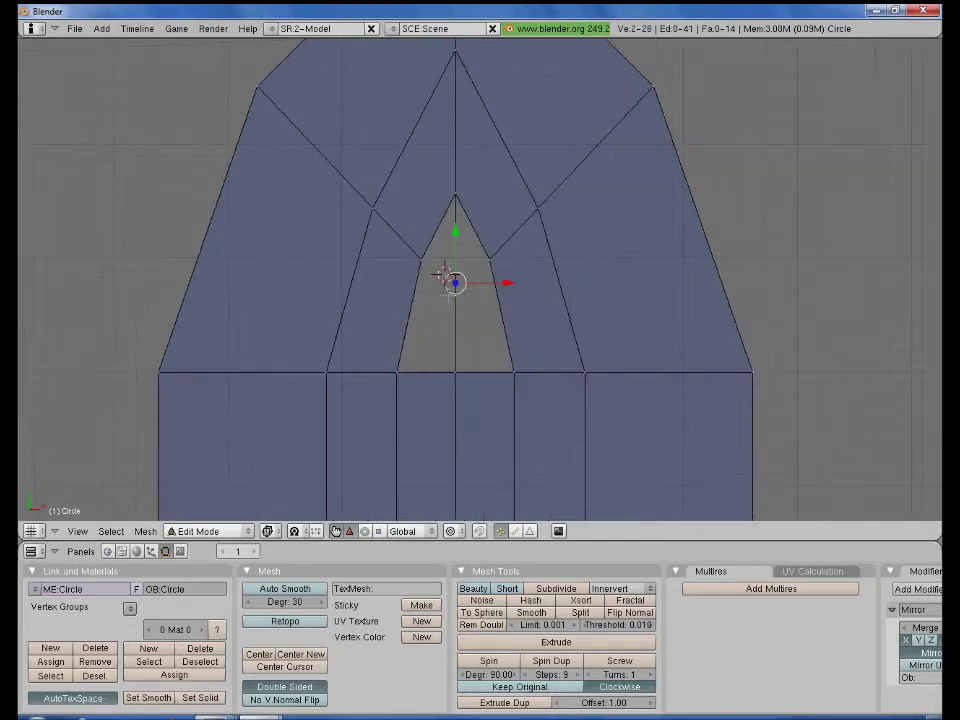
{"action": "key", "text": "g"}
{"action": "key", "text": "y"}
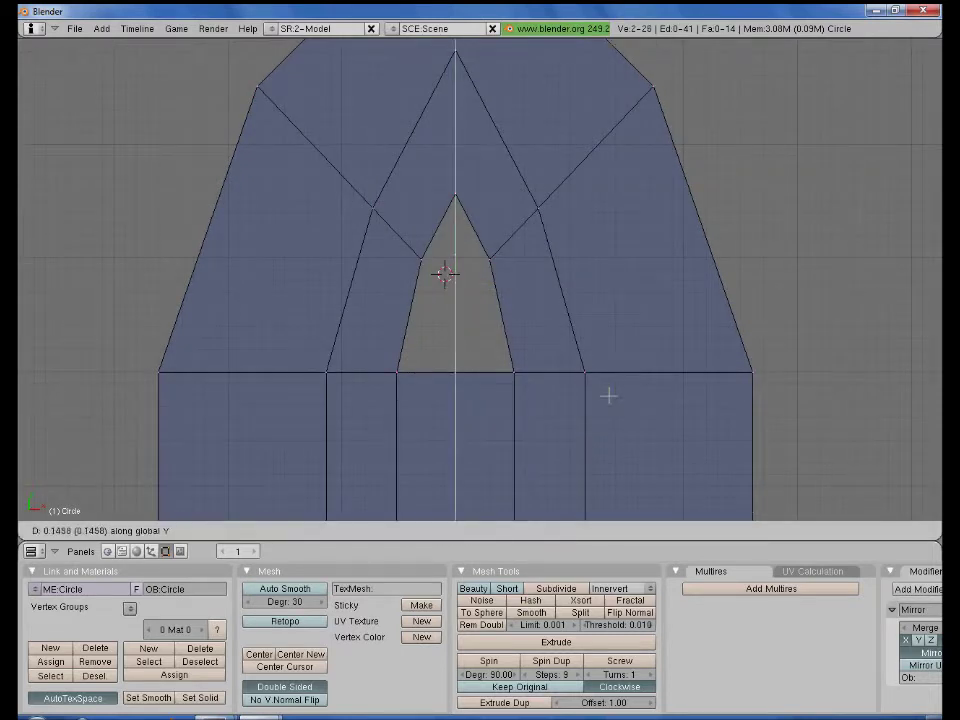
{"action": "left_click", "coordinate": [607, 379]}
Fill a triangular face at the blade tip and a quad face below it.
{"action": "right_click", "coordinate": [390, 398], "text": "shift"}
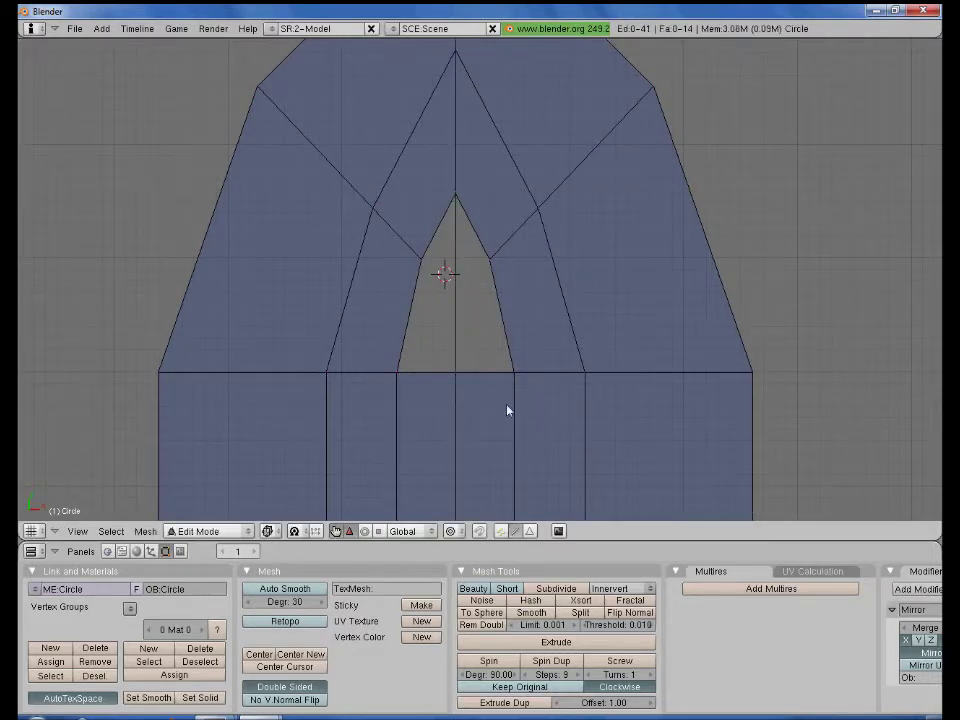
{"action": "scroll", "coordinate": [390, 400], "scroll_direction": "up", "scroll_amount": 2}
{"action": "middle_click_drag", "start_coordinate": [390, 400], "coordinate": [340, 160]}
{"action": "right_click", "coordinate": [410, 215], "text": "shift"}
{"action": "key", "text": "f"}
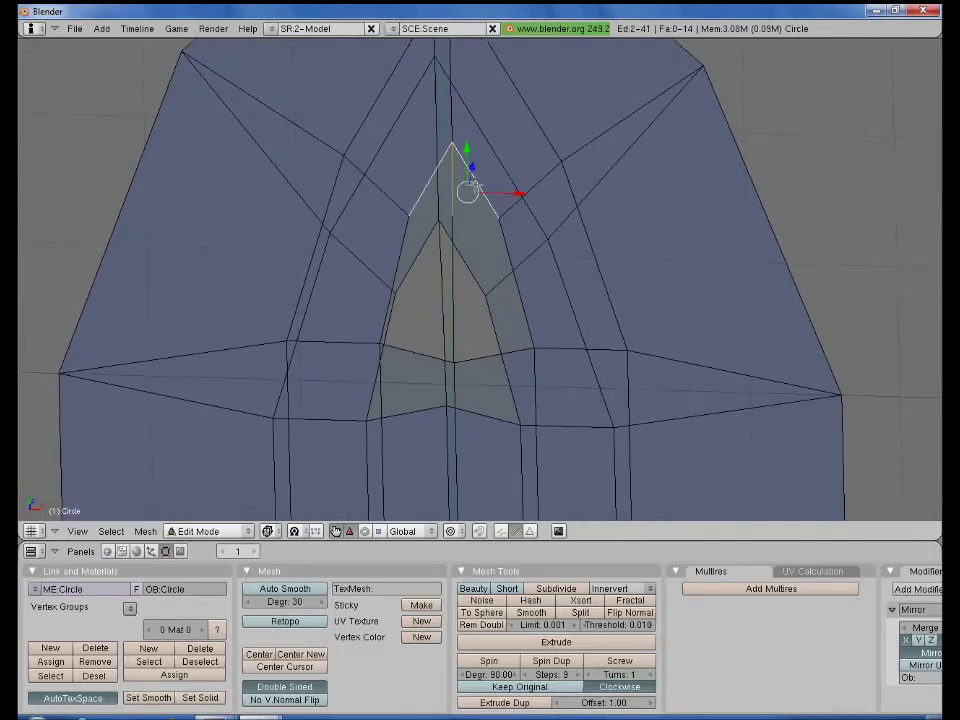
{"action": "right_click", "coordinate": [380, 345]}
{"action": "right_click", "coordinate": [533, 347], "text": "shift"}
{"action": "right_click", "coordinate": [497, 215], "text": "shift"}
{"action": "key", "text": "f"}
Fill the remaining quad face beside the tip, then view the closed blade in solid shading in Object Mode.
{"action": "middle_click_drag", "start_coordinate": [441, 282], "coordinate": [609, 214]}
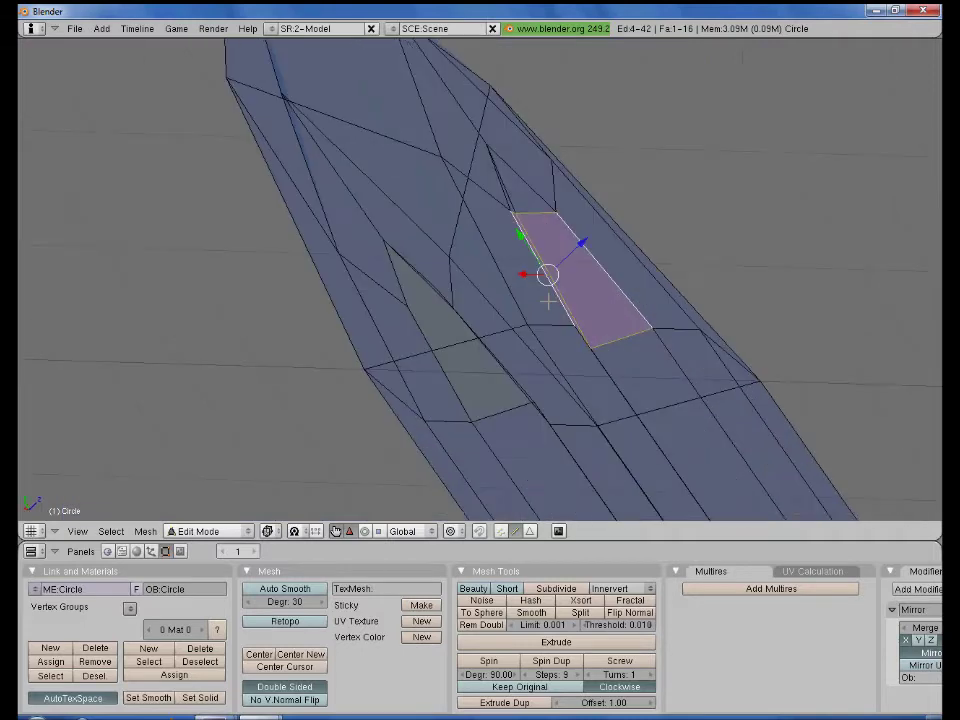
{"action": "right_click", "coordinate": [421, 268]}
{"action": "right_click", "coordinate": [490, 243]}
{"action": "right_click", "coordinate": [583, 360], "text": "shift"}
{"action": "right_click", "coordinate": [470, 425], "text": "shift"}
{"action": "right_click", "coordinate": [425, 282], "text": "shift"}
{"action": "key", "text": "f"}
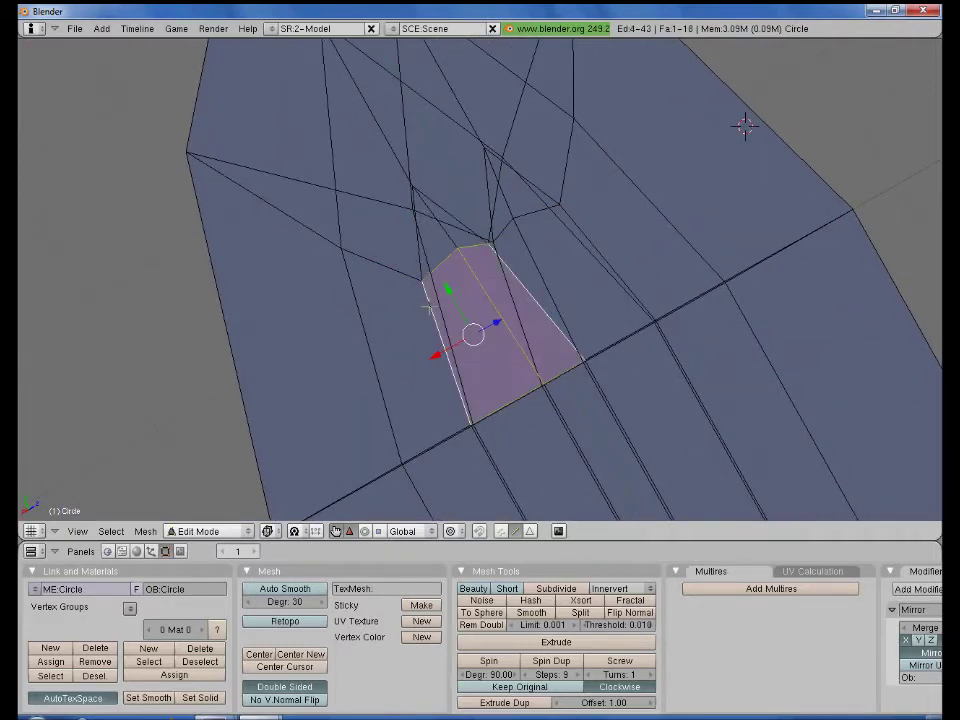
{"action": "key", "text": "z"}
{"action": "mouse_move", "coordinate": [429, 304]}
{"action": "middle_mouse_down"}
{"action": "mouse_move", "coordinate": [435, 343]}
{"action": "mouse_move", "coordinate": [492, 208]}
{"action": "middle_mouse_up"}
{"action": "key", "text": "Tab"}
Smooth-shade the blade and recalculate all its normals to face outside.
{"action": "scroll", "coordinate": [492, 208], "scroll_direction": "down", "scroll_amount": 2}
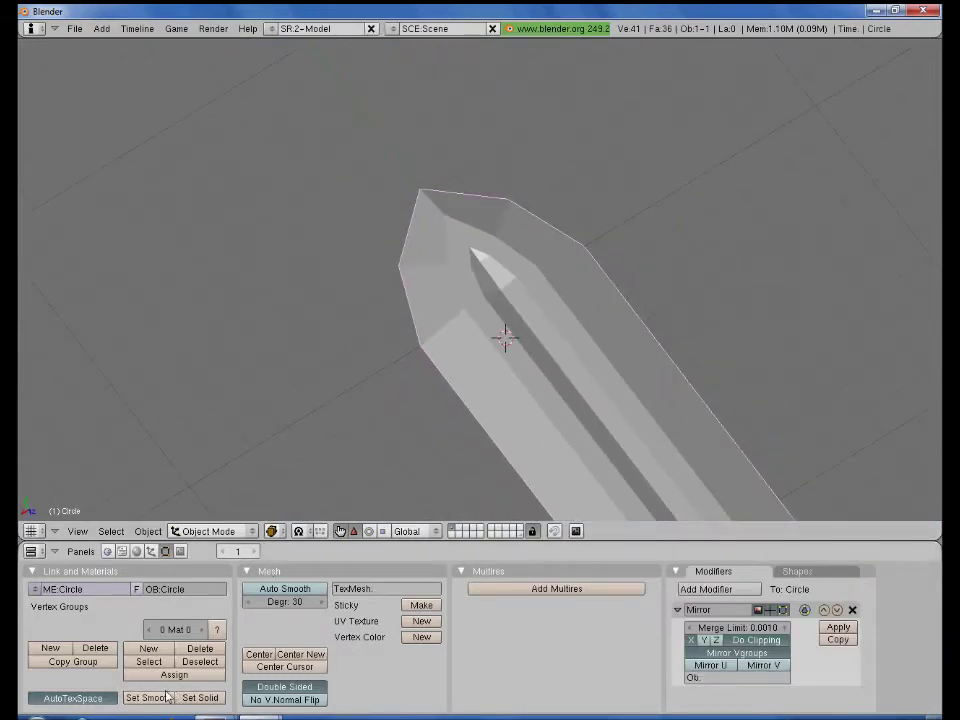
{"action": "left_click", "coordinate": [168, 697]}
{"action": "key", "text": "Tab"}
{"action": "key", "text": "a"}
{"action": "key", "text": "ctrl+n"}
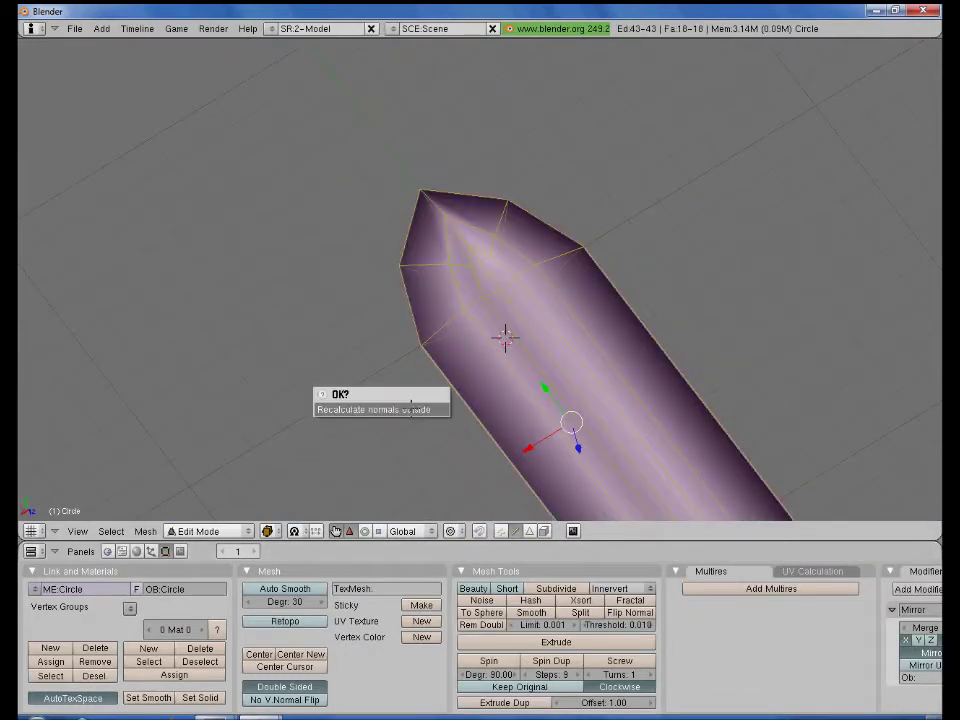
{"action": "left_click", "coordinate": [410, 405]}
{"action": "key", "text": "Tab"}
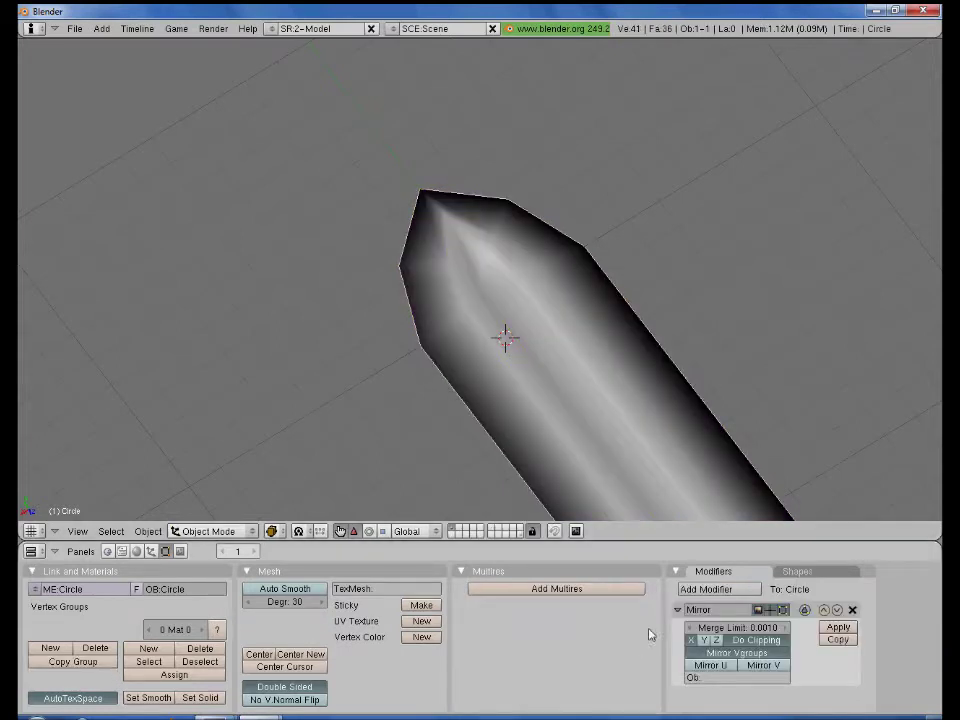
Add an EdgeSplit modifier to the blade, then check the shading from the front view.
{"action": "left_click", "coordinate": [677, 611]}
{"action": "left_click", "coordinate": [718, 589]}
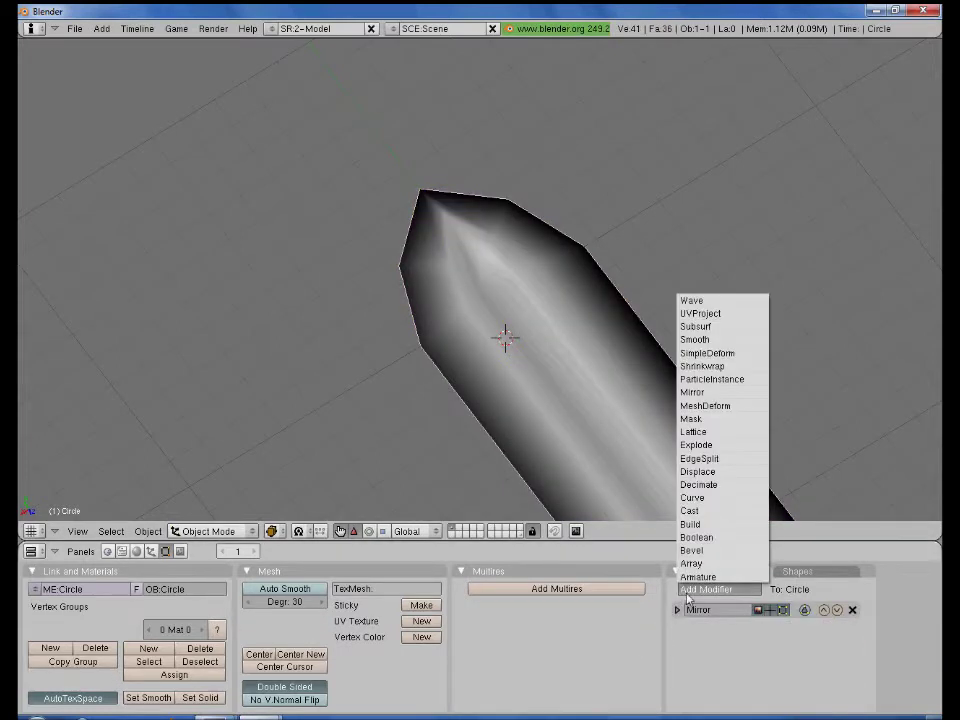
{"action": "left_click", "coordinate": [718, 458]}
{"action": "middle_click_drag", "start_coordinate": [656, 405], "coordinate": [530, 344]}
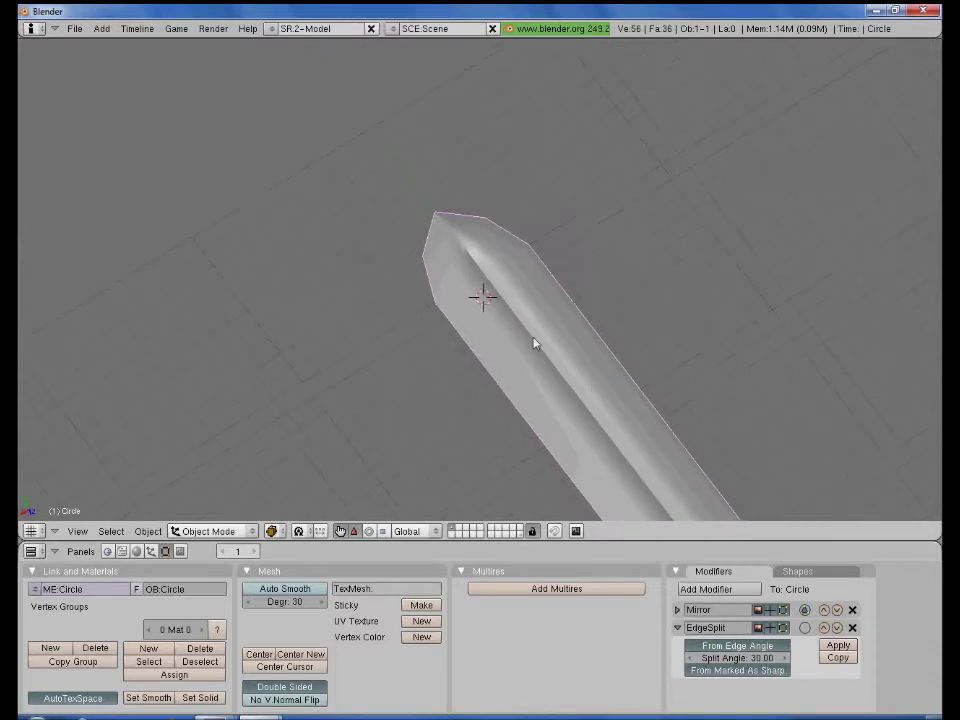
{"action": "key", "text": "KP_1"}
{"action": "scroll", "coordinate": [519, 346], "scroll_direction": "up", "scroll_amount": 3}
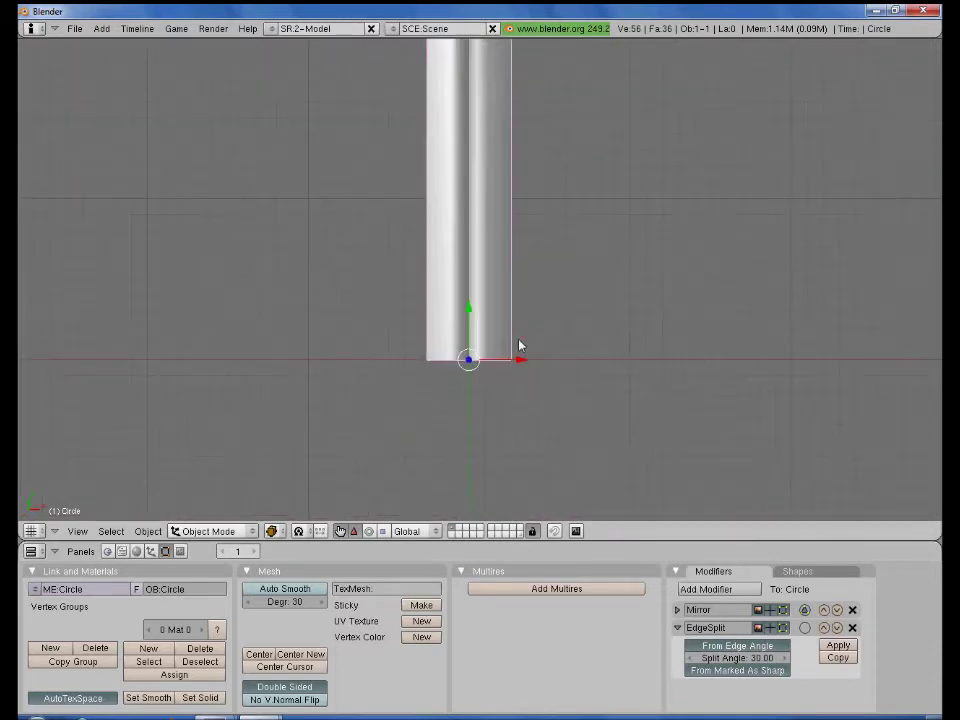
In wireframe vertex mode, scale the blade's bottom row of vertices along X.
{"action": "key", "text": "z"}
{"action": "key", "text": "Tab"}
{"action": "scroll", "coordinate": [460, 230], "scroll_direction": "up", "scroll_amount": 2}
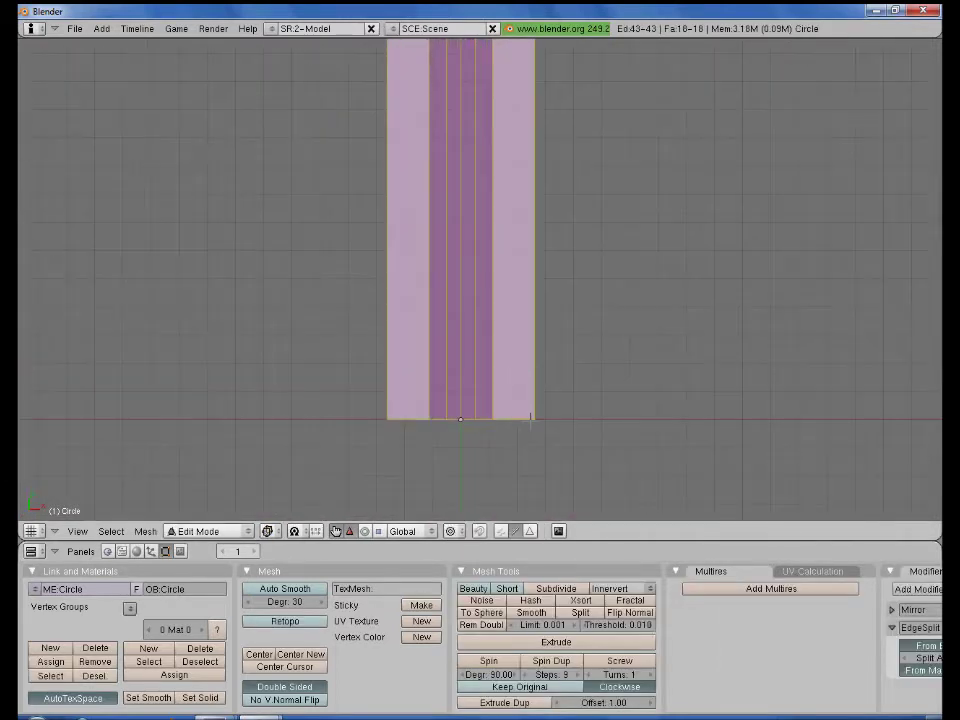
{"action": "key", "text": "a"}
{"action": "left_click", "coordinate": [500, 531]}
{"action": "key", "text": "b"}
{"action": "left_click_drag", "start_coordinate": [383, 409], "coordinate": [584, 440]}
{"action": "key", "text": "g"}
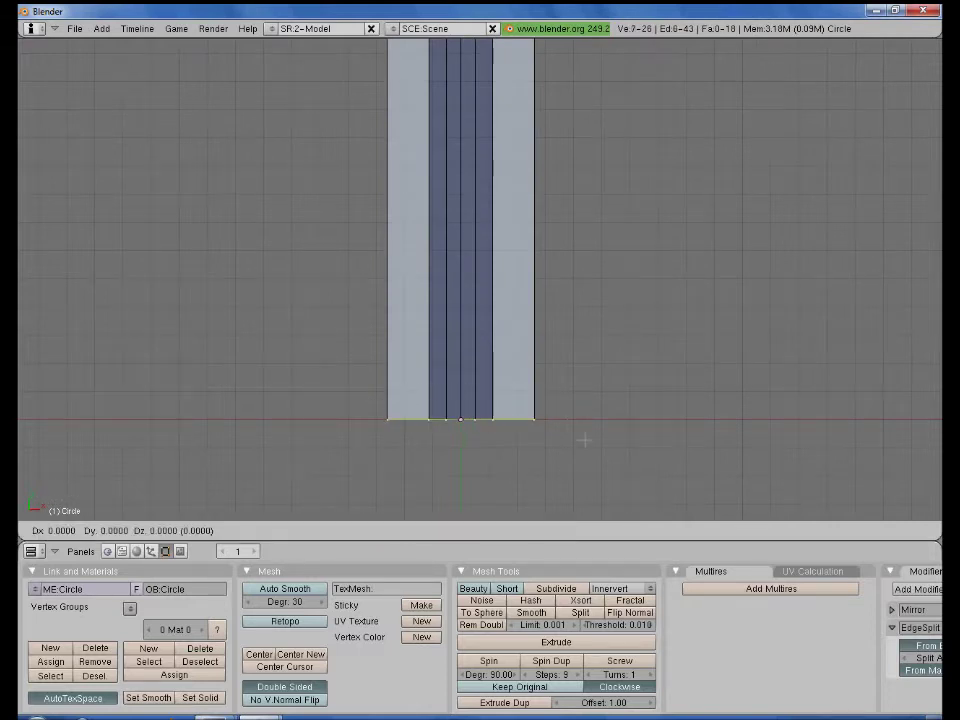
{"action": "key", "text": "s"}
{"action": "key", "text": "x"}
{"action": "left_click", "coordinate": [598, 350]}
In side view, squash the blade's pointed tip slightly along Z.
{"action": "middle_click_drag", "start_coordinate": [598, 350], "coordinate": [567, 415], "text": "shift"}
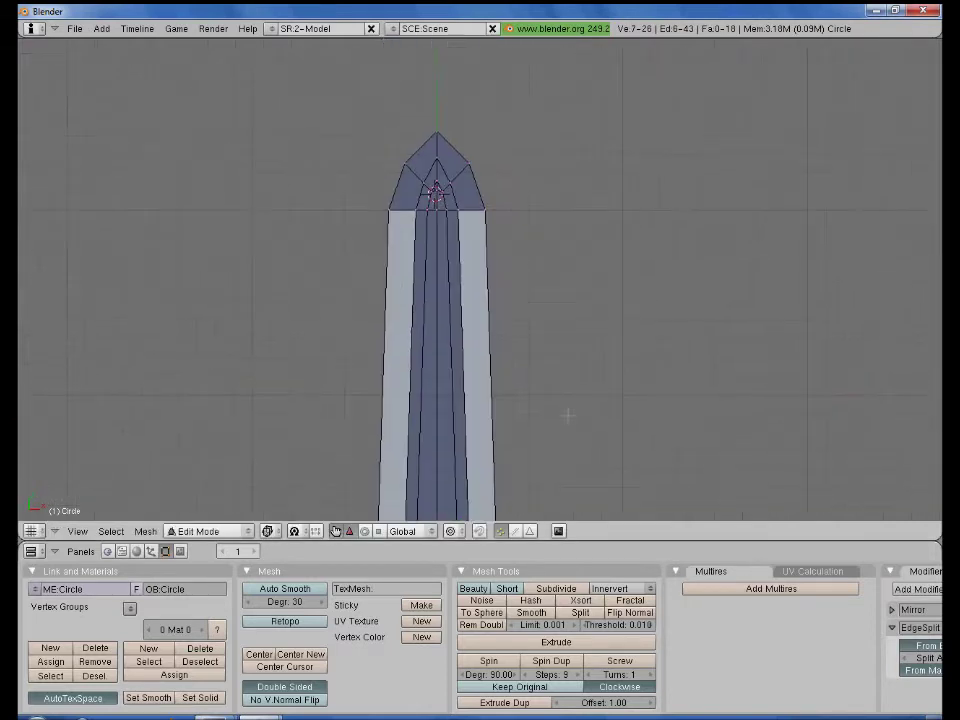
{"action": "key", "text": "KP_3"}
{"action": "right_click", "coordinate": [624, 343]}
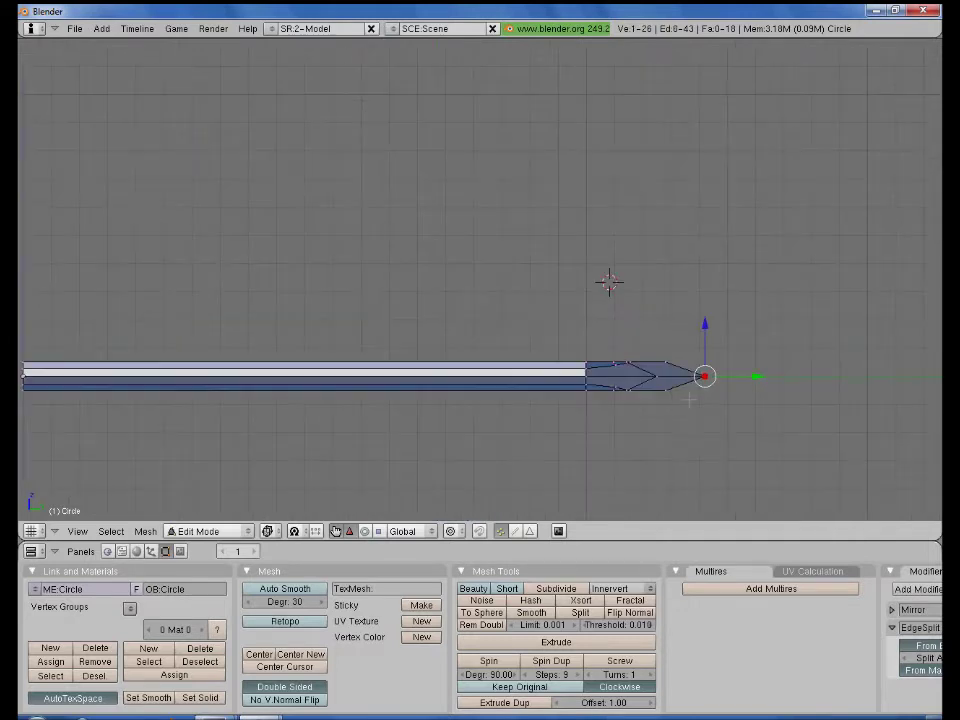
{"action": "scroll", "coordinate": [610, 350], "scroll_direction": "up", "scroll_amount": 2}
{"action": "middle_click_drag", "start_coordinate": [610, 358], "coordinate": [596, 356], "text": "shift"}
{"action": "key", "text": "s"}
{"action": "key", "text": "z"}
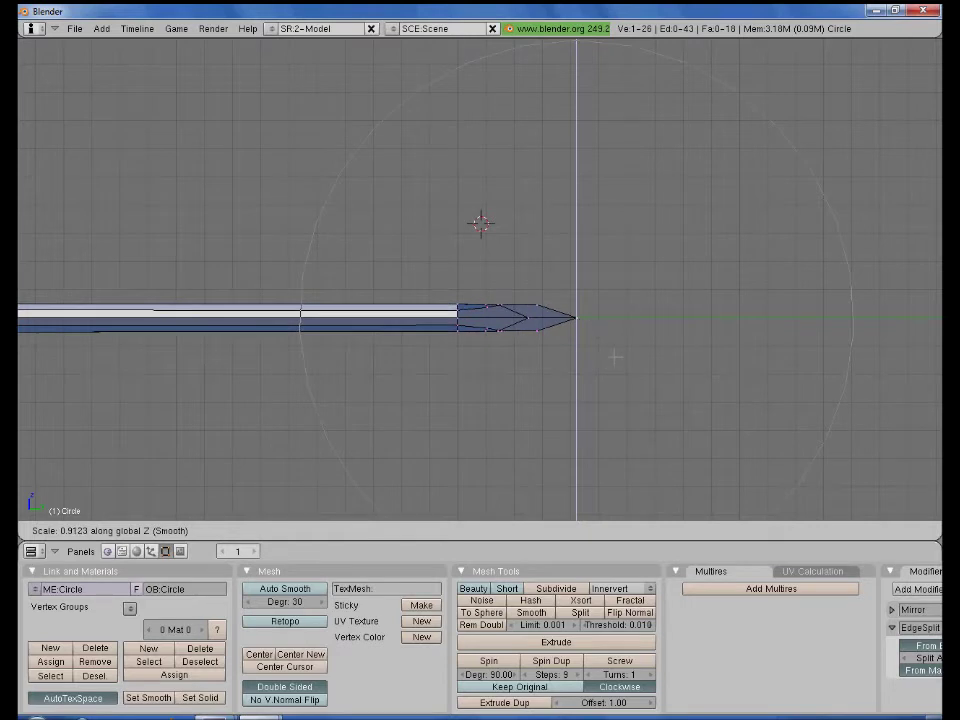
{"action": "left_click", "coordinate": [591, 343]}
Return to object mode with solid shading in top view and deselect the blade.
{"action": "scroll", "coordinate": [550, 338], "scroll_direction": "down", "scroll_amount": 3}
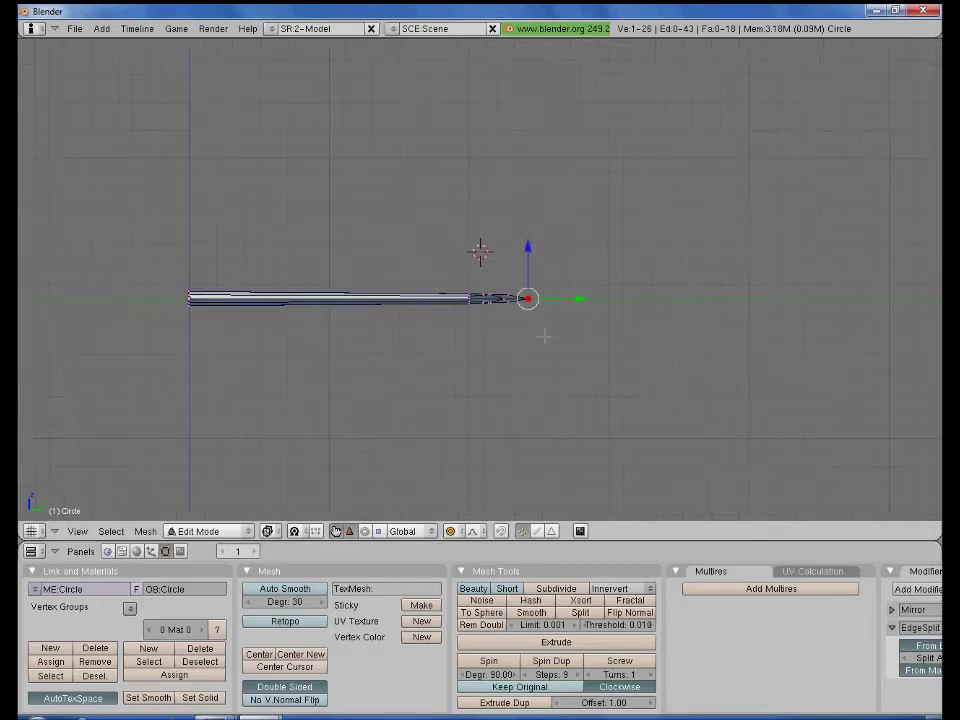
{"action": "key", "text": "KP_7"}
{"action": "key", "text": "Tab"}
{"action": "scroll", "coordinate": [543, 320], "scroll_direction": "down", "scroll_amount": 2}
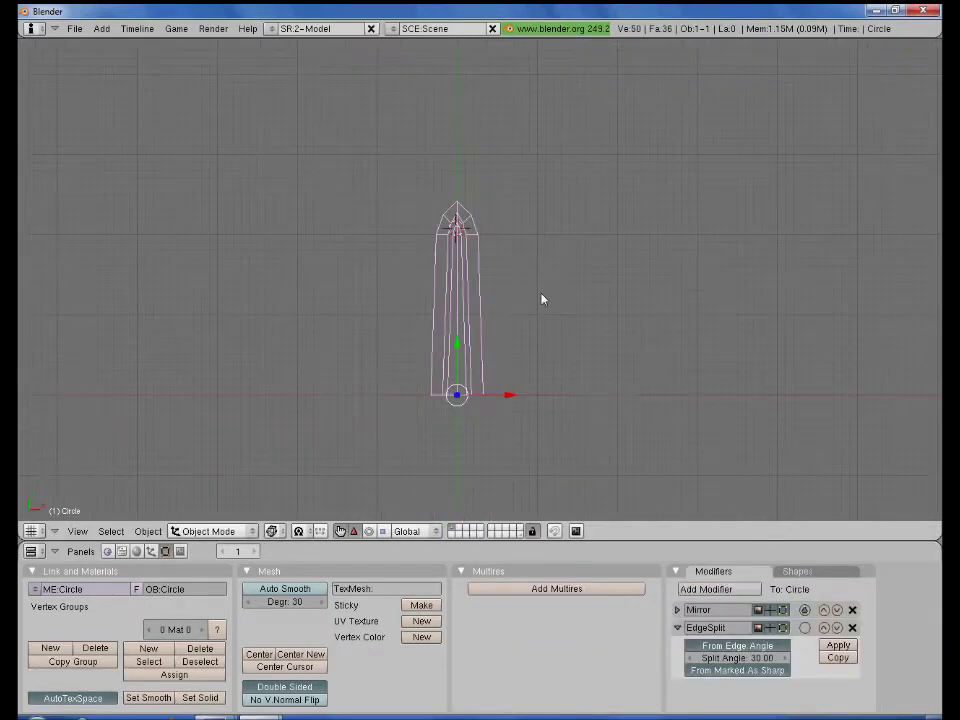
{"action": "key", "text": "z"}
{"action": "key", "text": "a"}
{"action": "scroll", "coordinate": [542, 299], "scroll_direction": "up", "scroll_amount": 2}
{"action": "scroll", "coordinate": [516, 343], "scroll_direction": "up", "scroll_amount": 2}
Add a new cube at the blade's base and edit it in wireframe.
{"action": "scroll", "coordinate": [516, 354], "scroll_direction": "up", "scroll_amount": 1}
{"action": "scroll", "coordinate": [516, 354], "scroll_direction": "down", "scroll_amount": 3}
{"action": "key", "text": "space"}
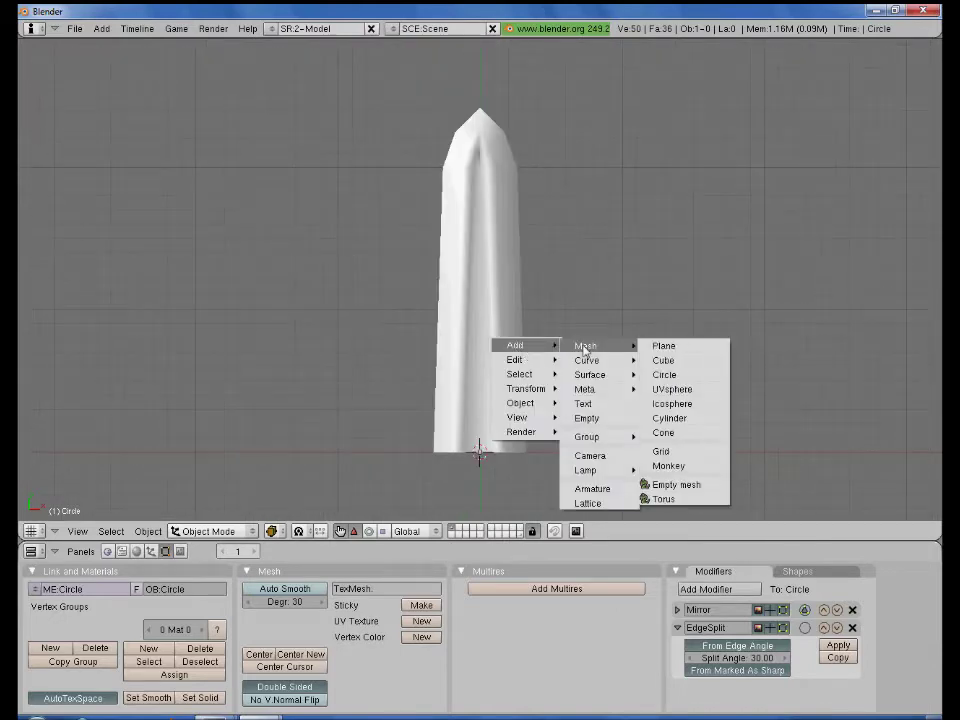
{"action": "left_click", "coordinate": [664, 361]}
{"action": "key", "text": "z"}
{"action": "scroll", "coordinate": [563, 379], "scroll_direction": "down", "scroll_amount": 2, "text": "shift"}
{"action": "key", "text": "Tab"}
{"action": "scroll", "coordinate": [561, 379], "scroll_direction": "up", "scroll_amount": 3}
{"action": "scroll", "coordinate": [543, 332], "scroll_direction": "down", "scroll_amount": 3, "text": "shift"}
{"action": "scroll", "coordinate": [543, 332], "scroll_direction": "up", "scroll_amount": 3}
{"action": "scroll", "coordinate": [520, 350], "scroll_direction": "down", "scroll_amount": 3}
With proportional editing off, move the cube one unit right and delete its left face.
{"action": "key", "text": "g"}
{"action": "key", "text": "x"}
{"action": "key", "text": "Escape"}
{"action": "key", "text": "o"}
{"action": "key", "text": "g"}
{"action": "key", "text": "x"}
{"action": "left_click", "coordinate": [503, 378]}
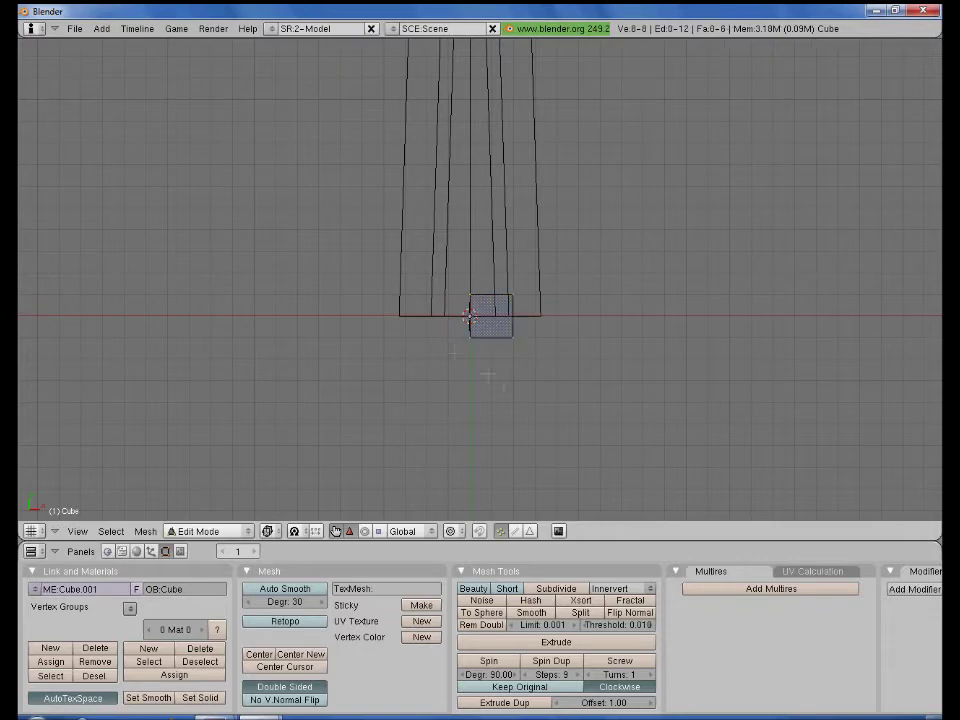
{"action": "left_click_drag", "start_coordinate": [480, 365], "coordinate": [455, 285]}
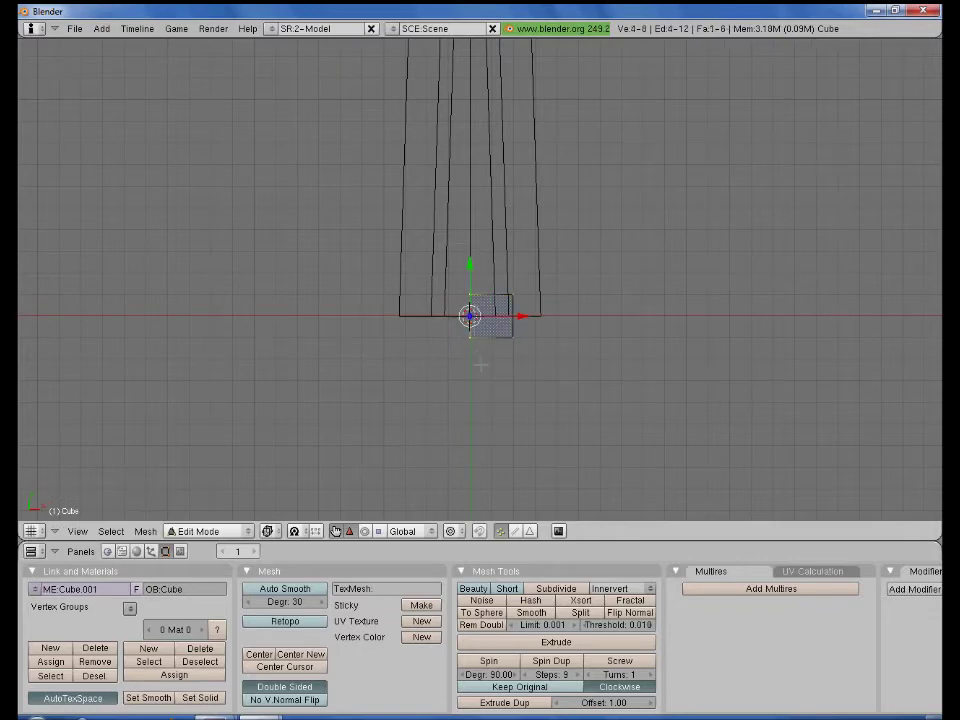
{"action": "key", "text": "x"}
{"action": "left_click", "coordinate": [480, 395]}
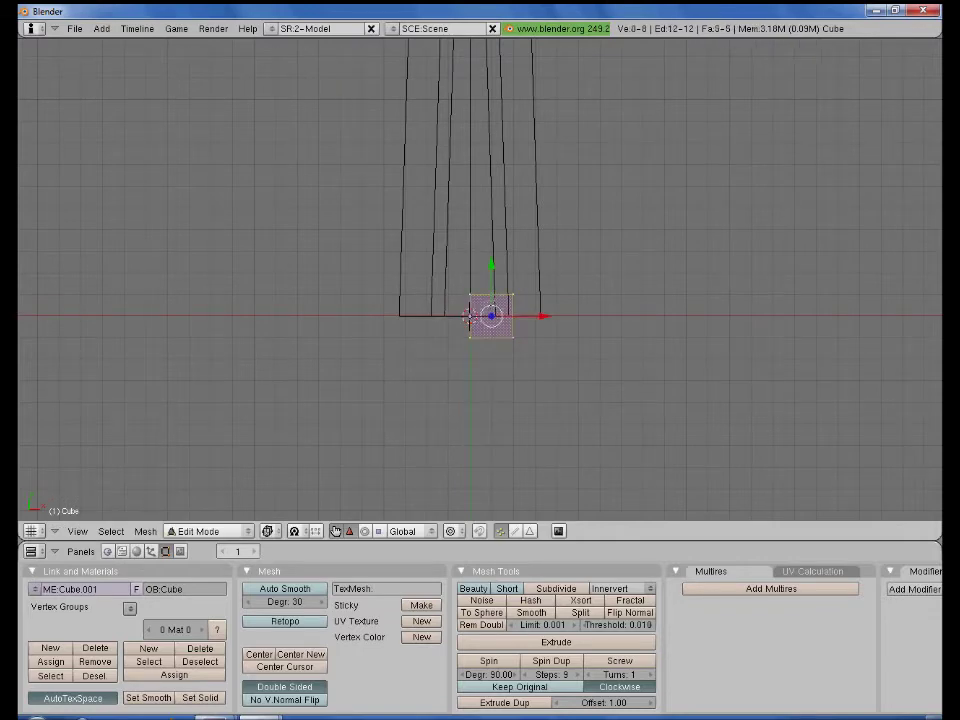
Widen the cube by moving its right-side vertices outward along X.
{"action": "key", "text": "b"}
{"action": "left_click_drag", "start_coordinate": [497, 277], "coordinate": [530, 345]}
{"action": "scroll", "coordinate": [530, 345], "scroll_direction": "up", "scroll_amount": 2}
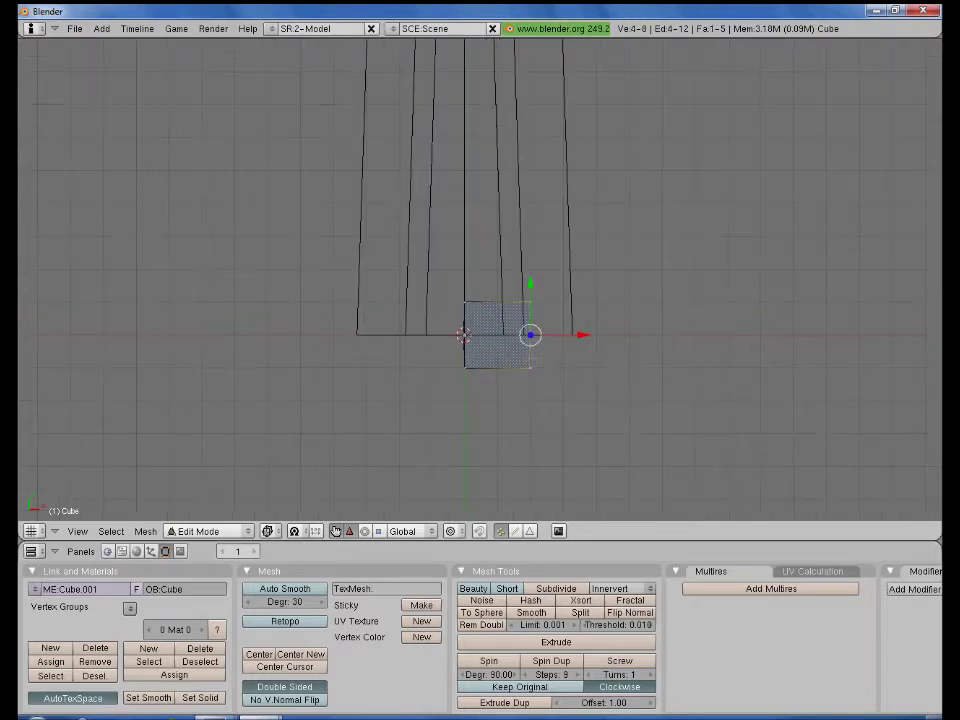
{"action": "middle_click_drag", "start_coordinate": [565, 344], "coordinate": [455, 344], "text": "shift"}
{"action": "key", "text": "g"}
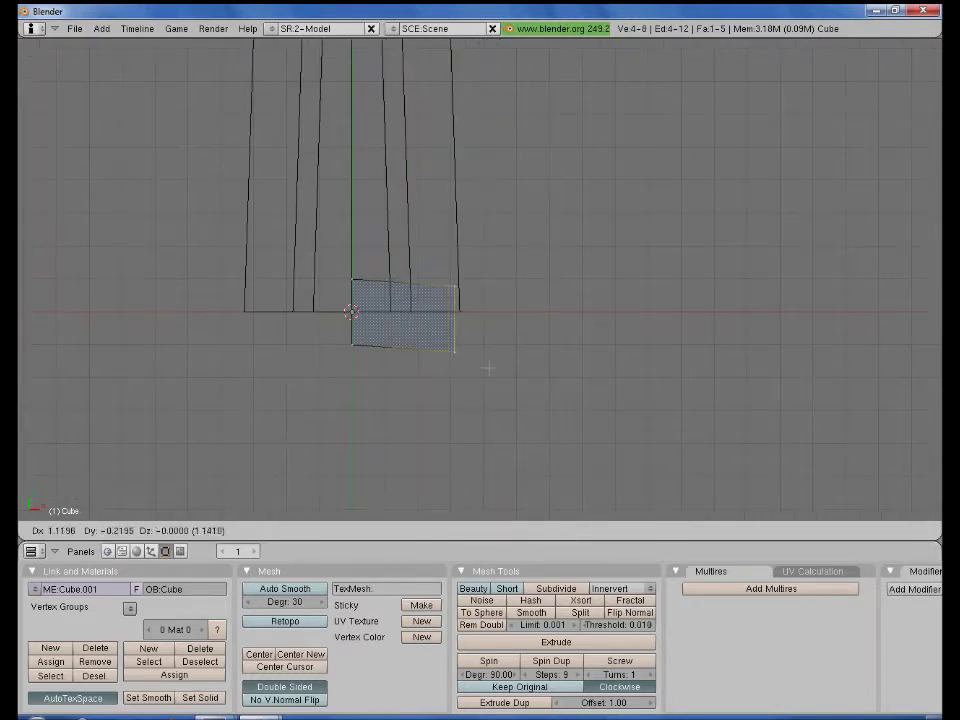
{"action": "key", "text": "x"}
{"action": "left_click", "coordinate": [503, 368]}
Extrude two angled segments from the cube's right face to start the guard arm.
{"action": "key", "text": "e"}
{"action": "left_click", "coordinate": [503, 368]}
{"action": "left_click", "coordinate": [551, 353]}
{"action": "key", "text": "r"}
{"action": "left_click", "coordinate": [590, 352]}
{"action": "key", "text": "e"}
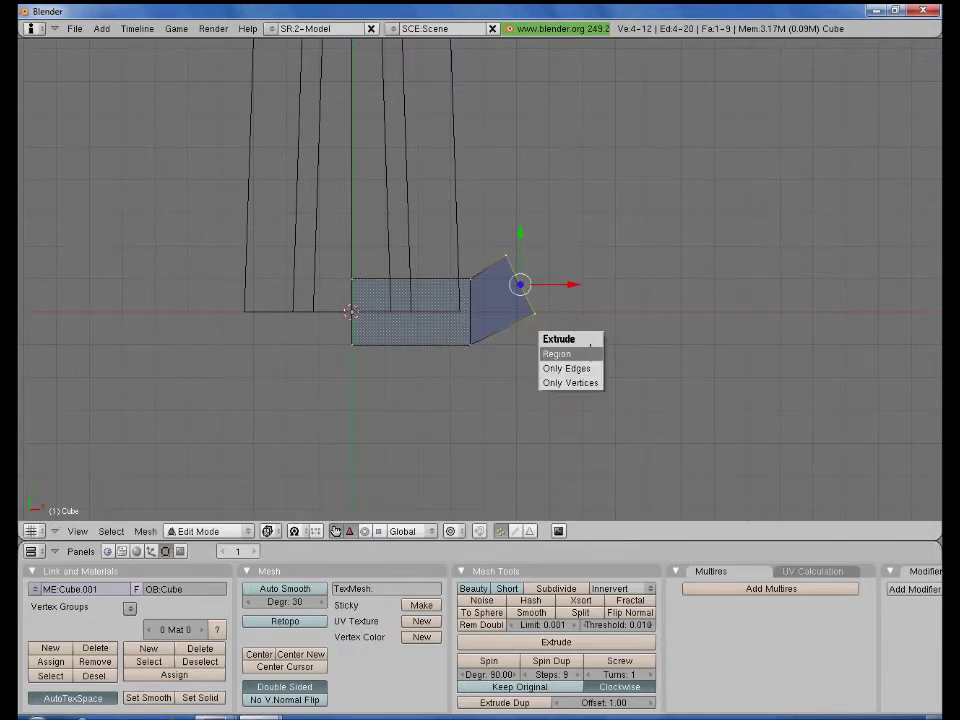
{"action": "left_click", "coordinate": [590, 353]}
{"action": "left_click", "coordinate": [640, 332]}
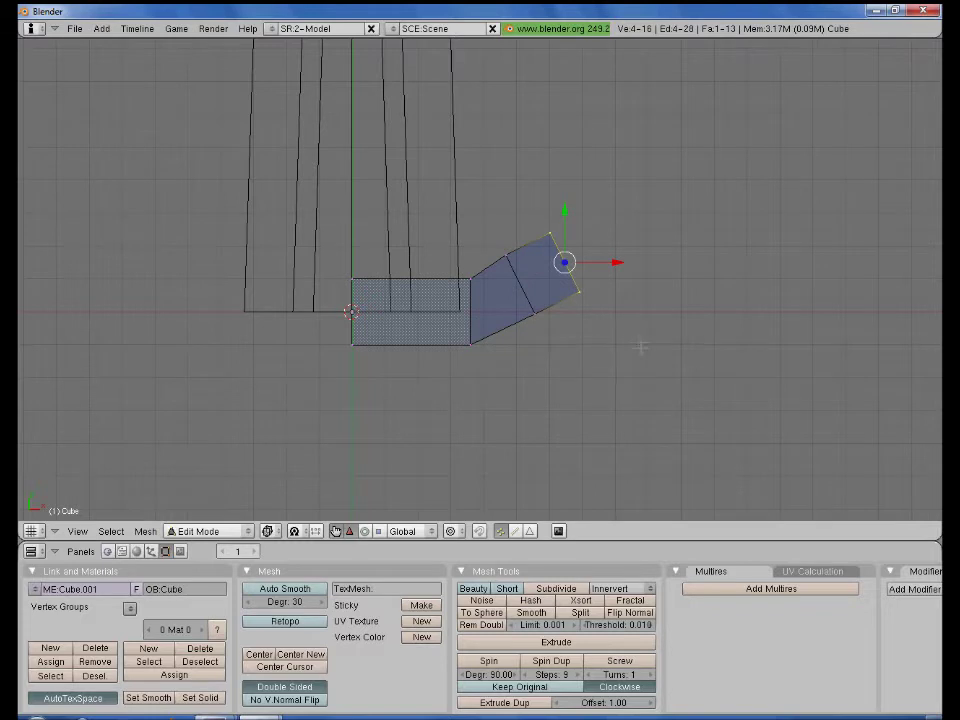
{"action": "key", "text": "r"}
{"action": "right_click", "coordinate": [621, 340]}
{"action": "key", "text": "g"}
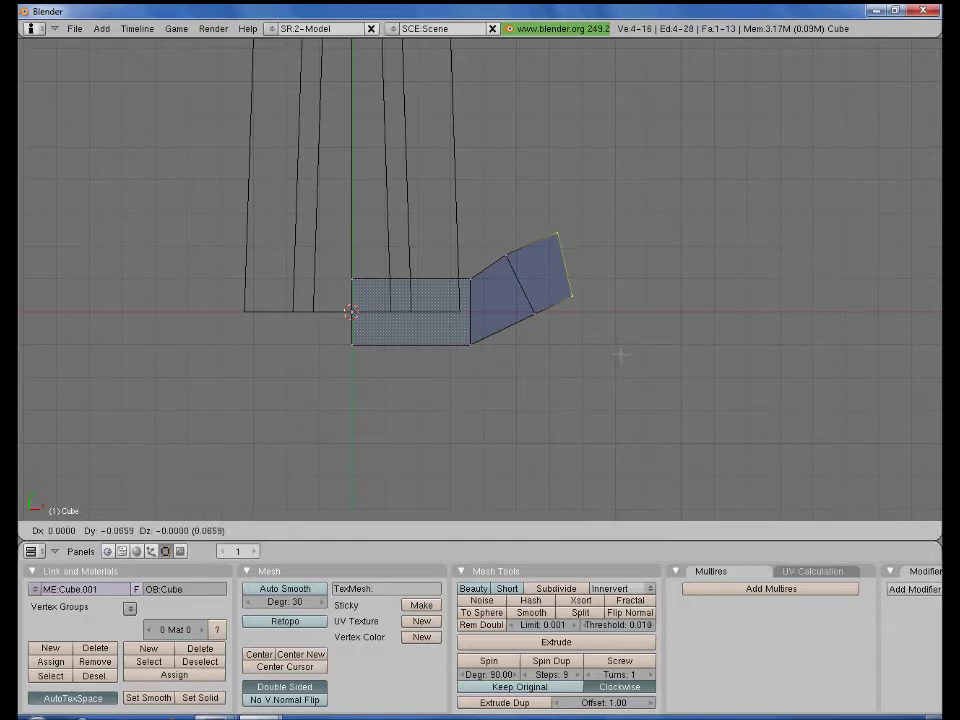
{"action": "left_click", "coordinate": [619, 357]}
Extrude two more end segments to finish the curved, rounded arm tip.
{"action": "key", "text": "e"}
{"action": "left_click", "coordinate": [640, 335]}
{"action": "key", "text": "g"}
{"action": "left_click", "coordinate": [675, 337]}
{"action": "key", "text": "r"}
{"action": "right_click", "coordinate": [677, 340]}
{"action": "key", "text": "e"}
{"action": "left_click", "coordinate": [630, 379]}
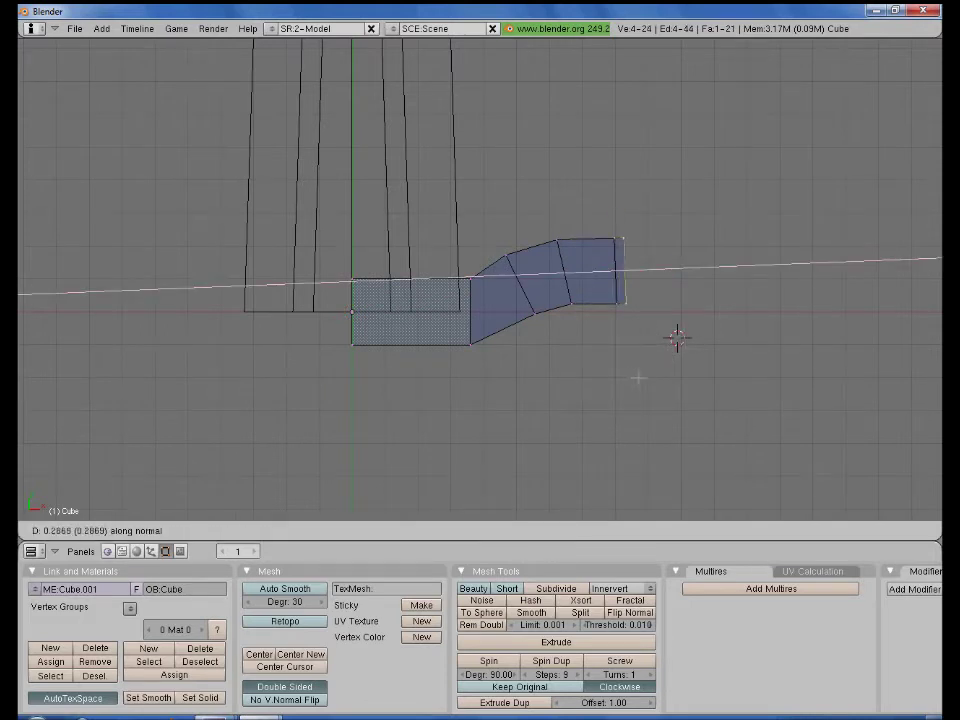
{"action": "left_click", "coordinate": [640, 378]}
{"action": "key", "text": "s"}
{"action": "right_click", "coordinate": [673, 357]}
Add a loop cut in the first segment, rotate and move it, then return to object mode.
{"action": "key", "text": "Tab"}
{"action": "key", "text": "Tab"}
{"action": "key", "text": "a"}
{"action": "key", "text": "ctrl+r"}
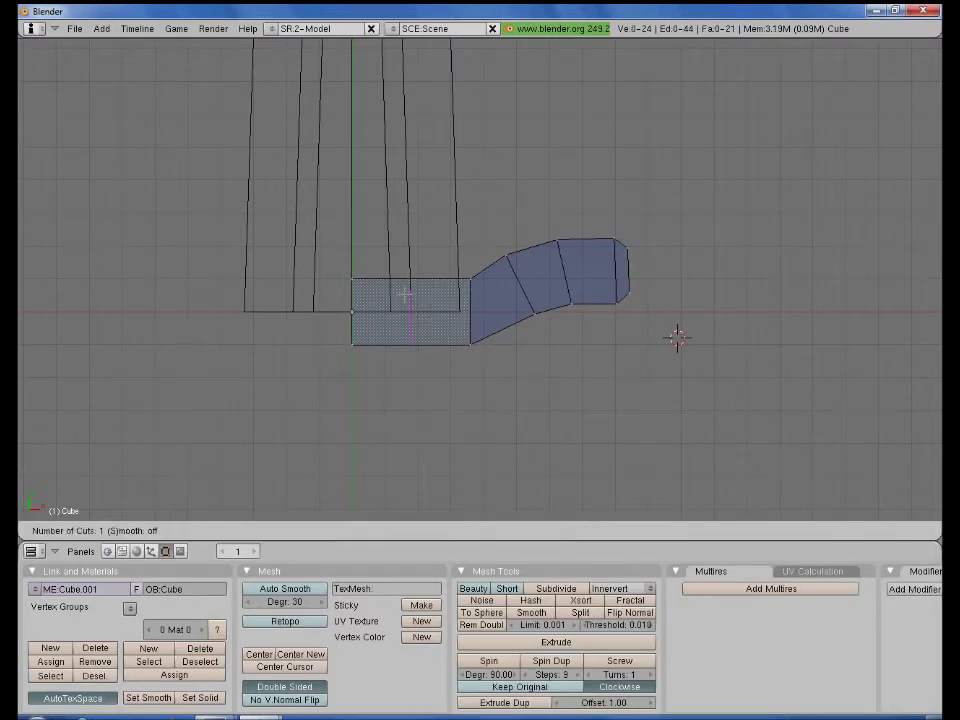
{"action": "left_click", "coordinate": [412, 305]}
{"action": "left_click", "coordinate": [473, 318]}
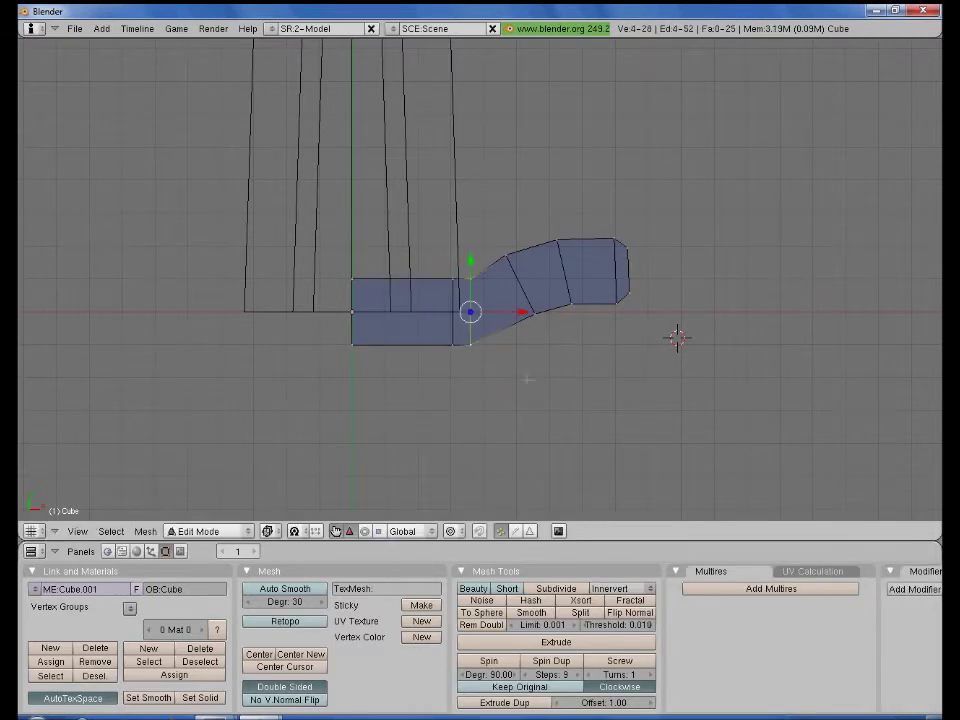
{"action": "key", "text": "r"}
{"action": "left_click", "coordinate": [556, 382]}
{"action": "key", "text": "g"}
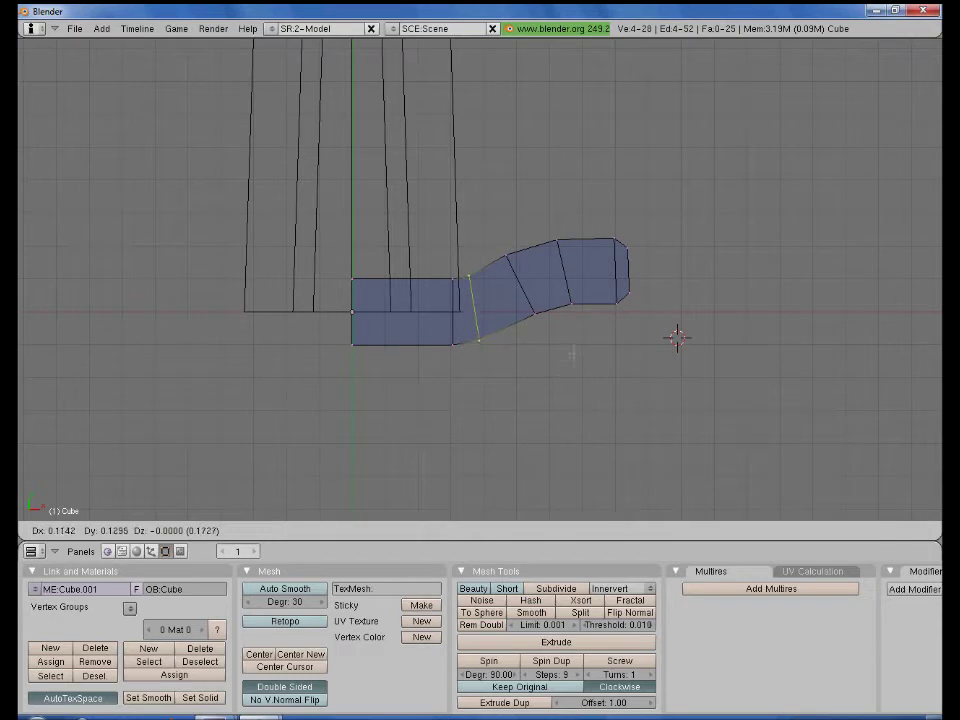
{"action": "left_click", "coordinate": [575, 348]}
{"action": "key", "text": "Tab"}
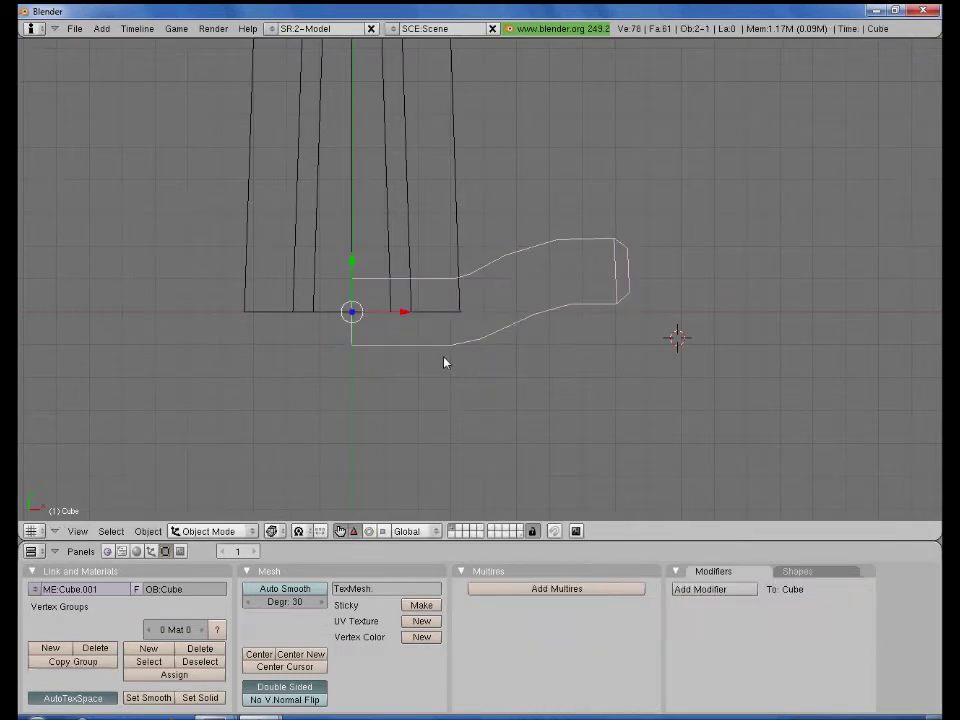
Add a Mirror modifier to make a full guard and smooth-shade it.
{"action": "left_click", "coordinate": [688, 589]}
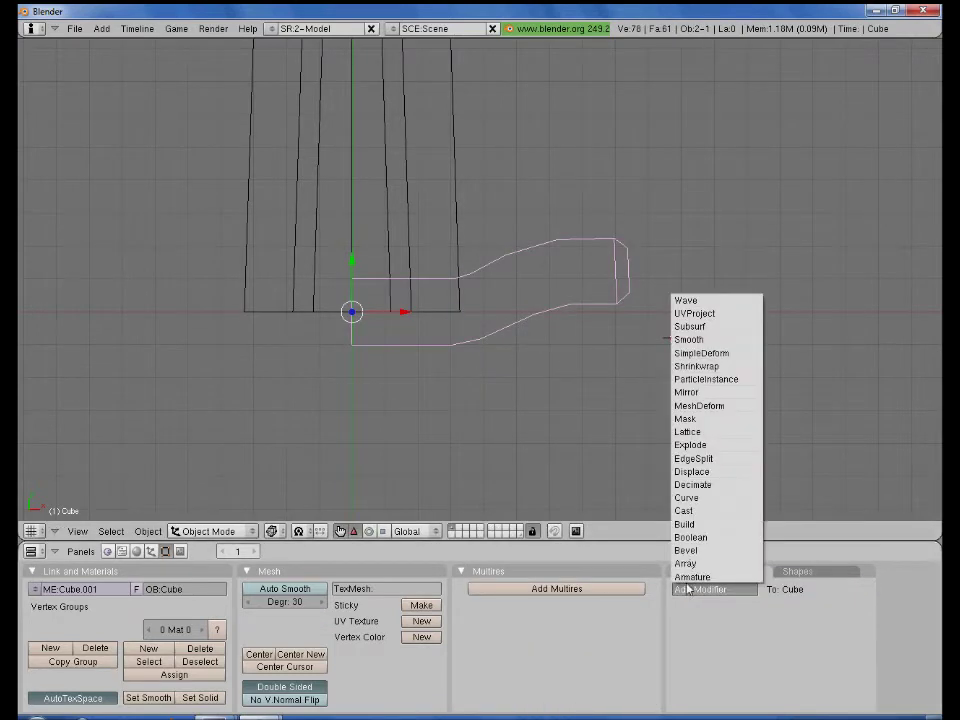
{"action": "left_click", "coordinate": [688, 392]}
{"action": "key", "text": "z"}
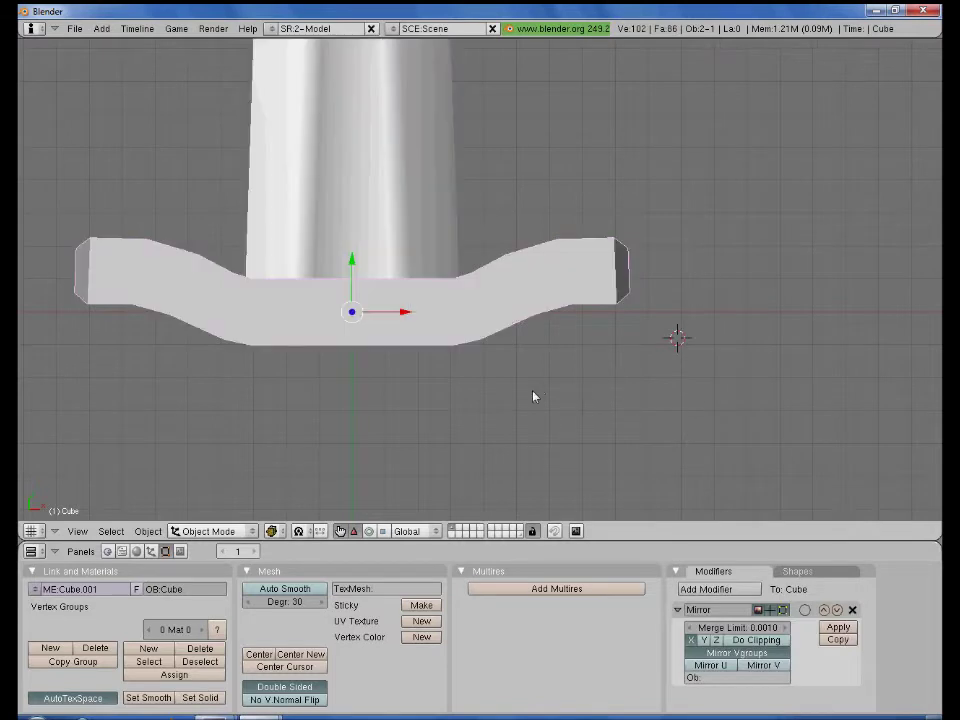
{"action": "middle_click_drag", "start_coordinate": [536, 394], "coordinate": [570, 276]}
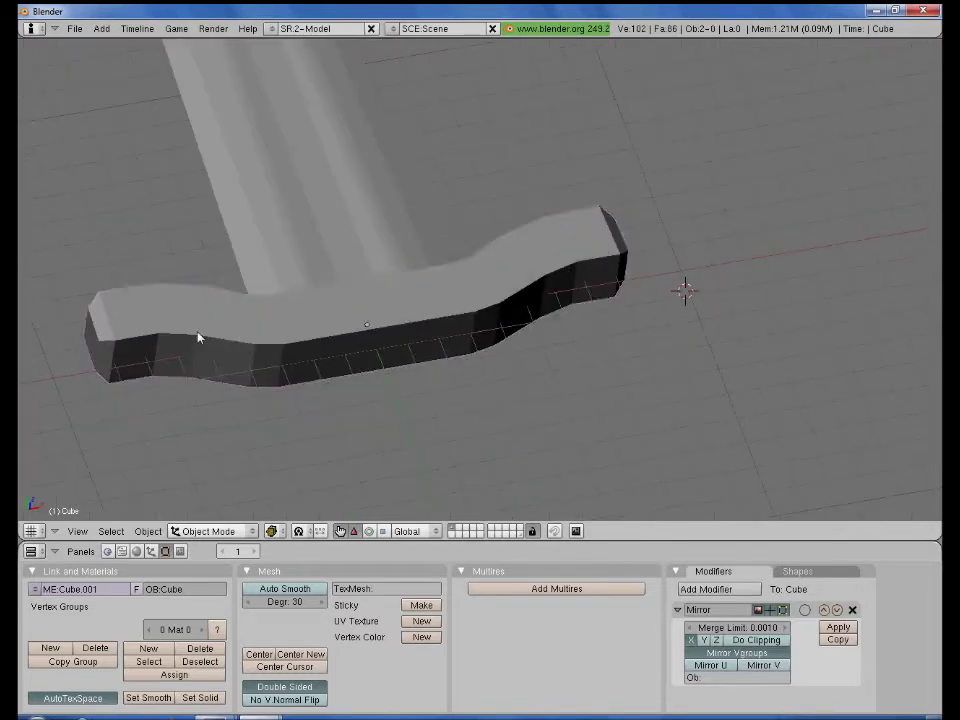
{"action": "left_click", "coordinate": [149, 700]}
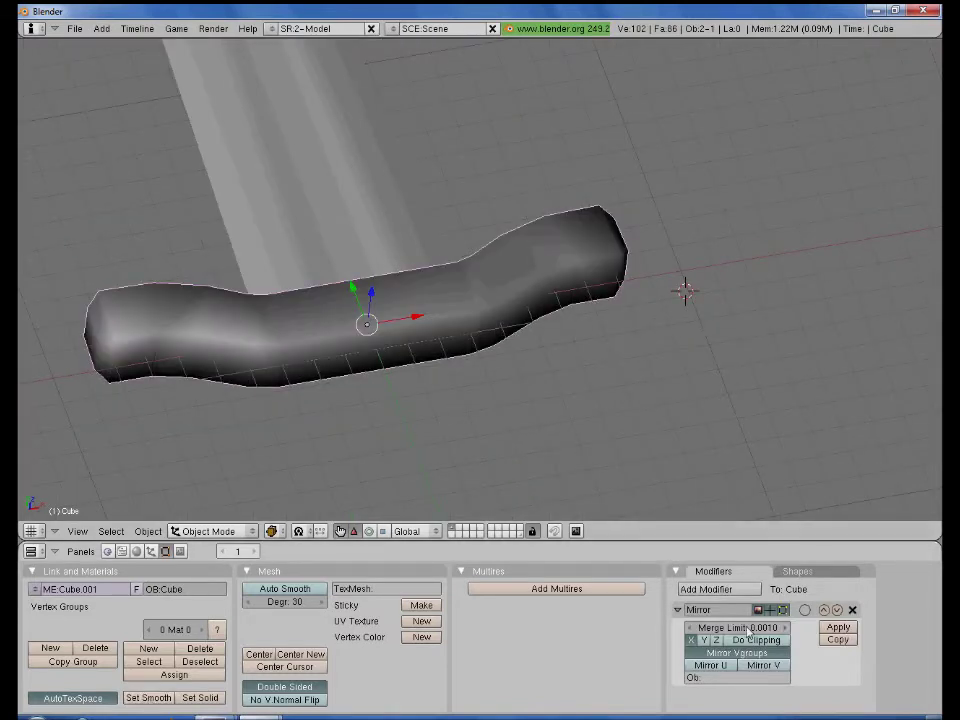
Add an EdgeSplit modifier to keep the guard's sharp edges.
{"action": "left_click", "coordinate": [677, 610]}
{"action": "left_click", "coordinate": [706, 589]}
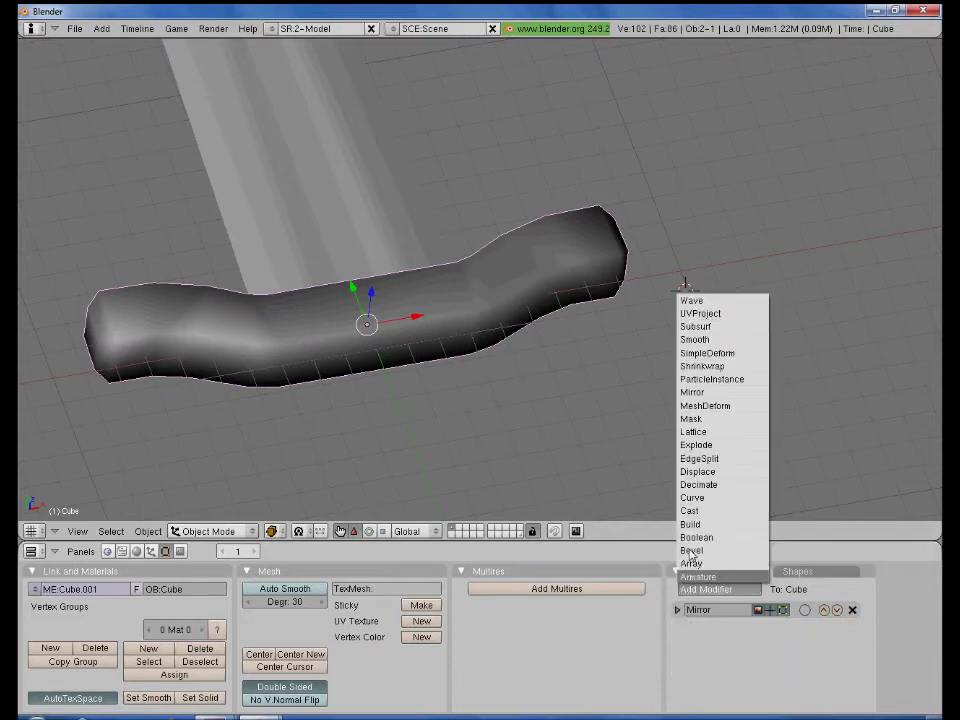
{"action": "left_click", "coordinate": [699, 459]}
{"action": "scroll", "coordinate": [454, 407], "scroll_direction": "down", "scroll_amount": 3}
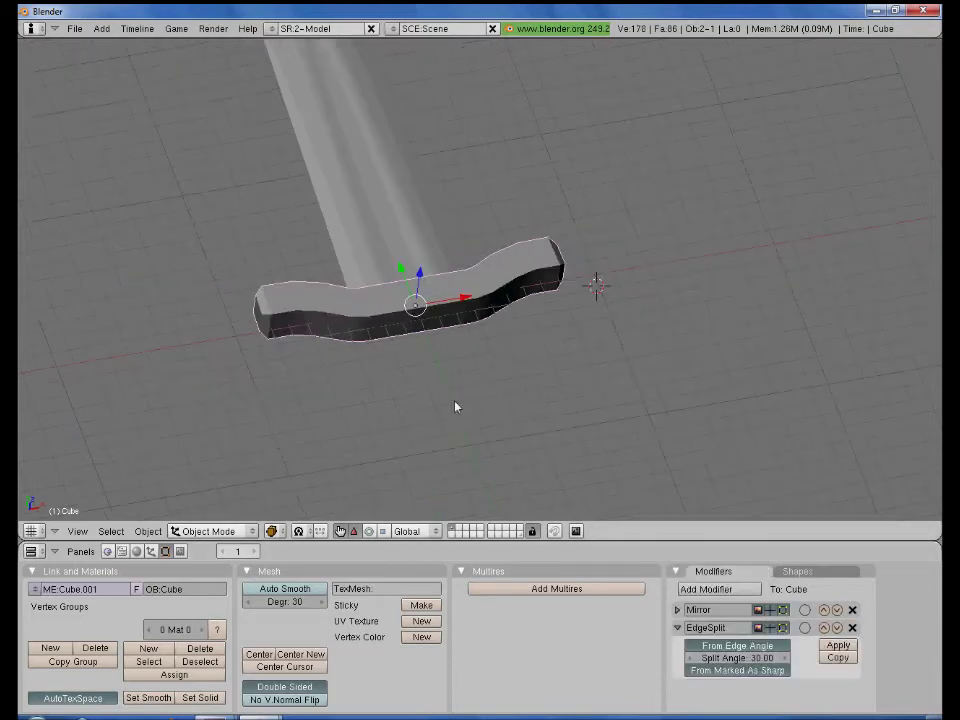
In front wireframe view, scale the guard's centre along Z to make it thicker.
{"action": "key", "text": "Tab"}
{"action": "key", "text": "KP_1"}
{"action": "key", "text": "z"}
{"action": "scroll", "coordinate": [454, 400], "scroll_direction": "up", "scroll_amount": 5}
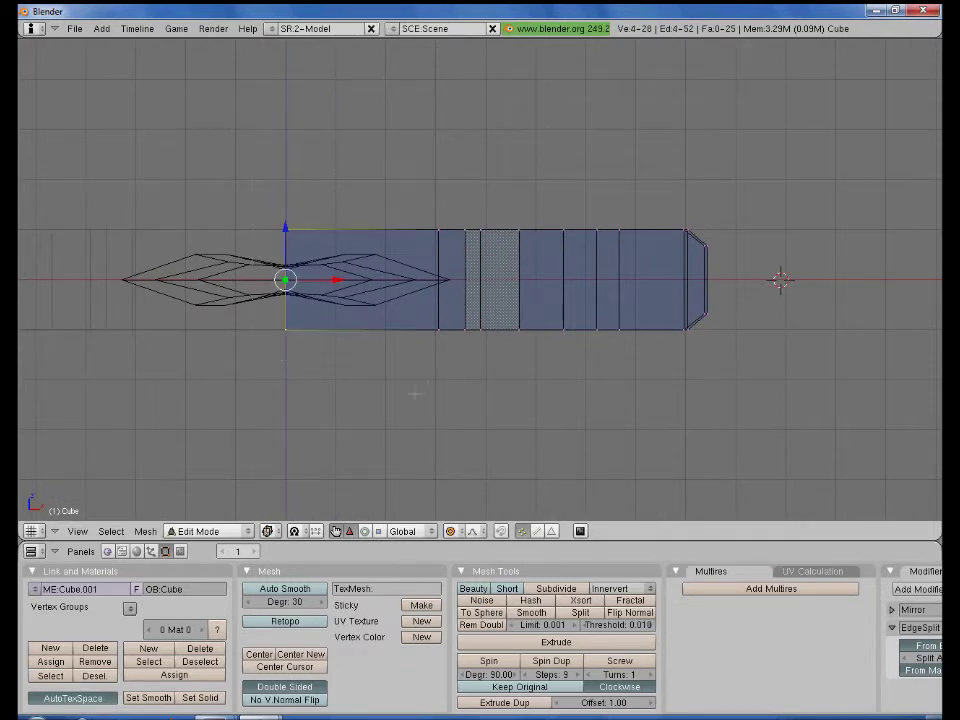
{"action": "key", "text": "s"}
{"action": "key", "text": "z"}
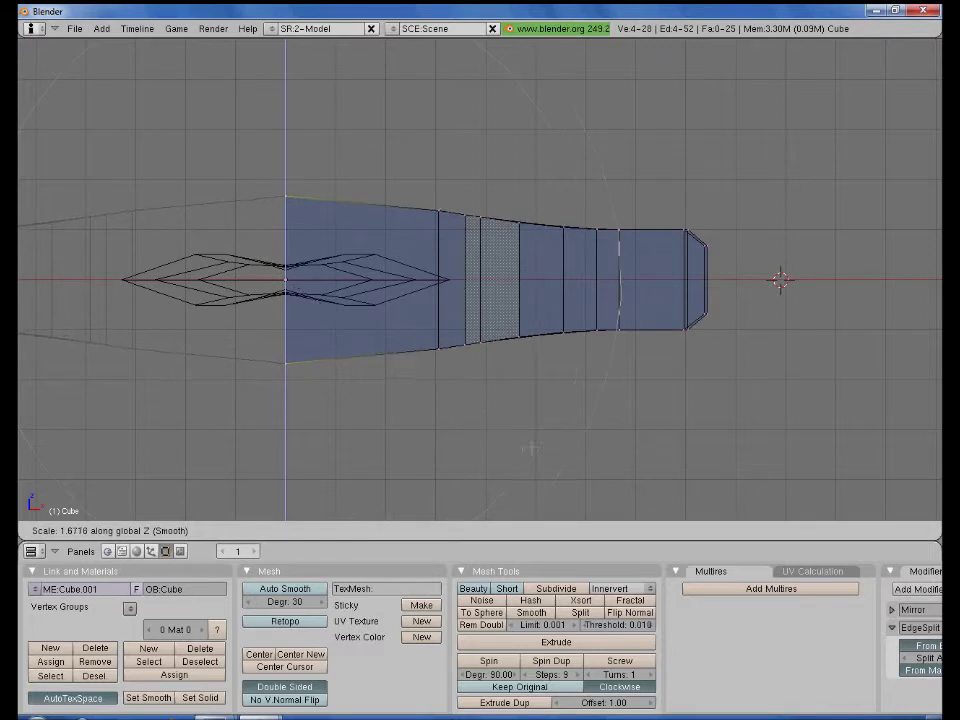
{"action": "left_click", "coordinate": [543, 457]}
{"action": "scroll", "coordinate": [543, 457], "scroll_direction": "down", "scroll_amount": 3}
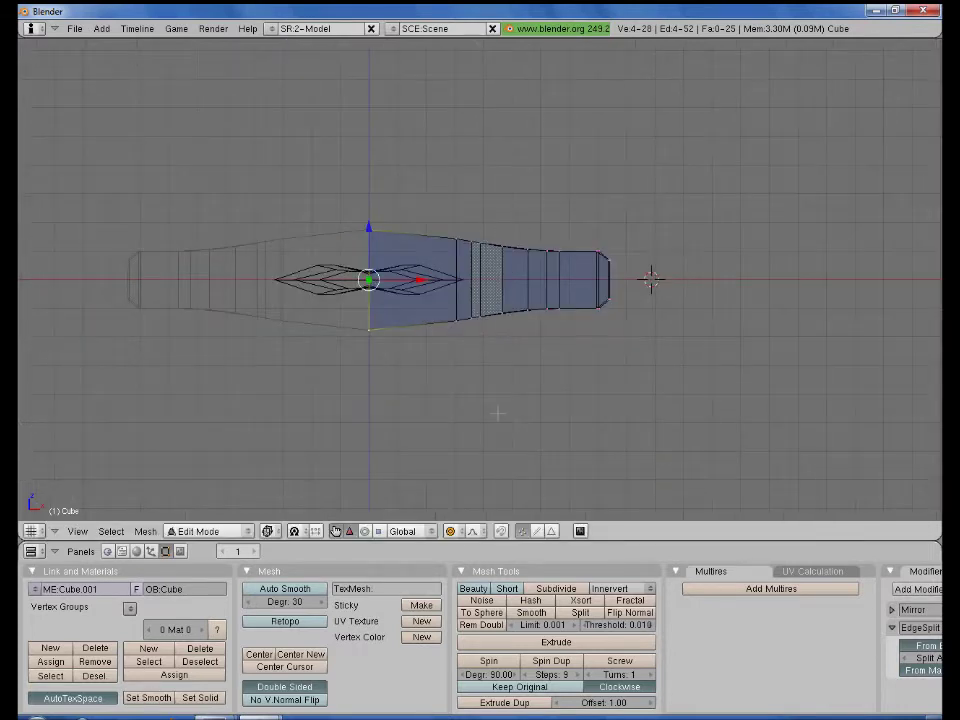
Deselect the guard, frame the whole sword from the top view, and return to object mode.
{"action": "key", "text": "a"}
{"action": "key", "text": "KP_7"}
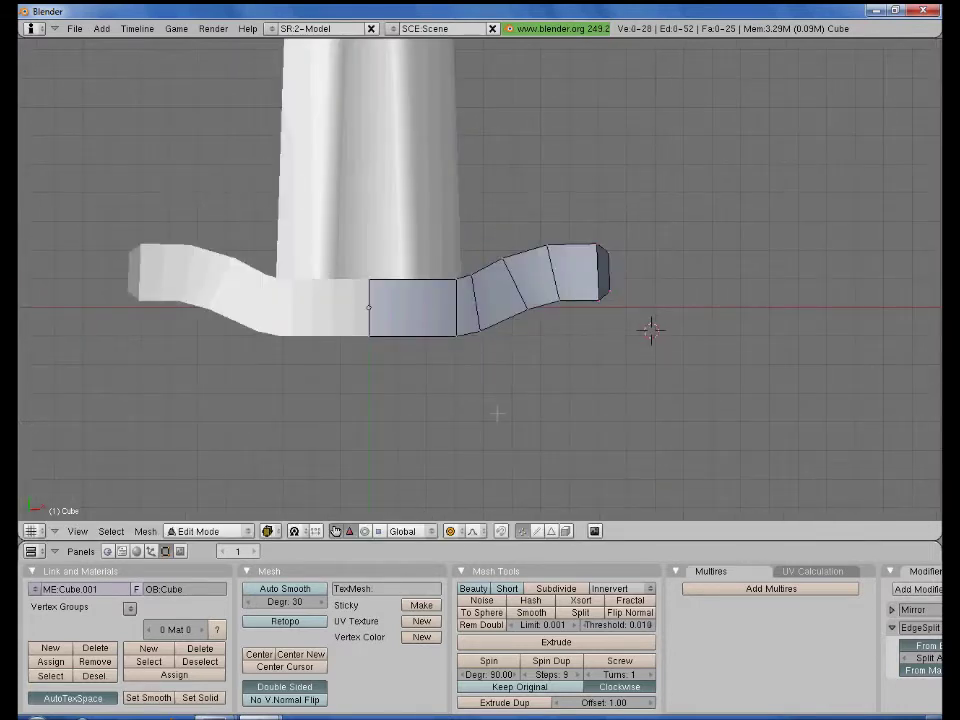
{"action": "key", "text": "shift+c"}
{"action": "key", "text": "space"}
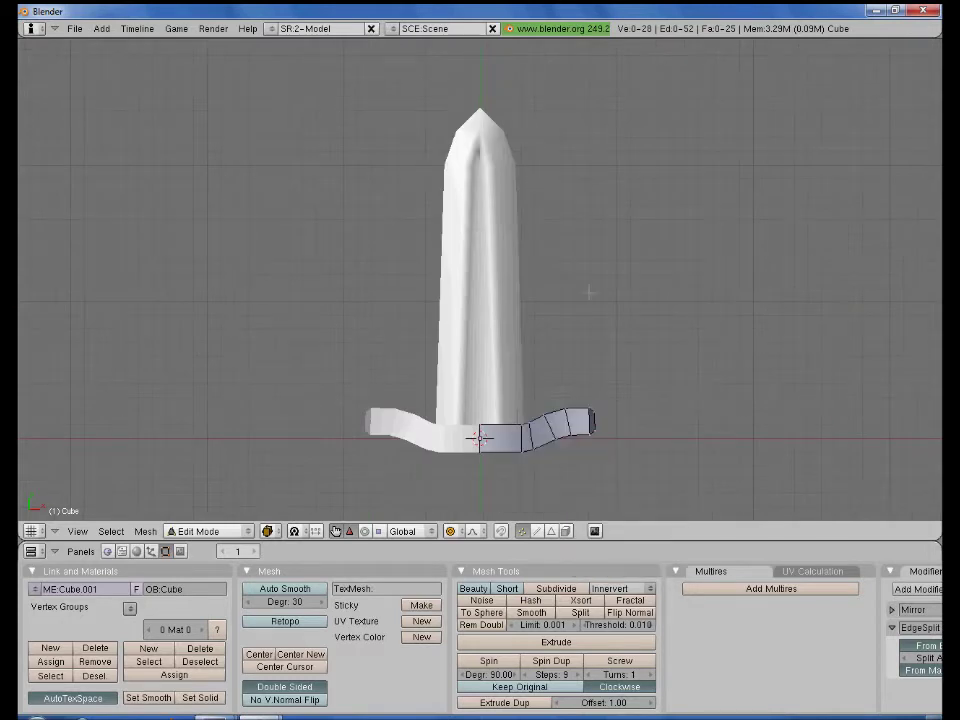
{"action": "key", "text": "Tab"}
{"action": "key", "text": "space"}
{"action": "mouse_move", "coordinate": [590, 415]}
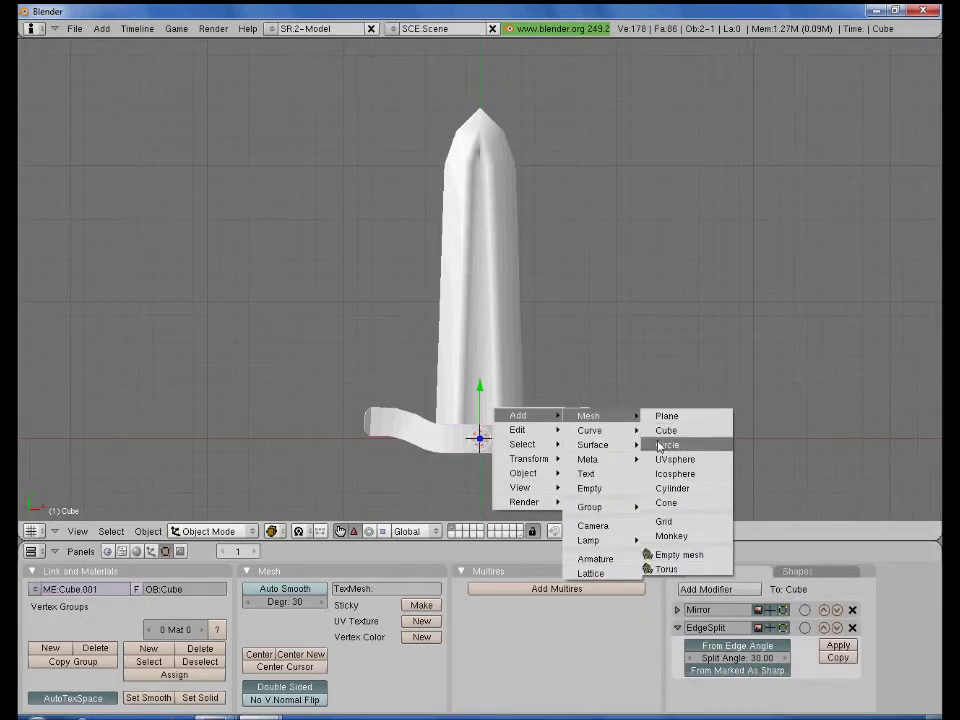
Add an 8-vertex cylinder and rotate it 90° on X.
{"action": "left_click", "coordinate": [665, 489]}
{"action": "left_click", "coordinate": [663, 477]}
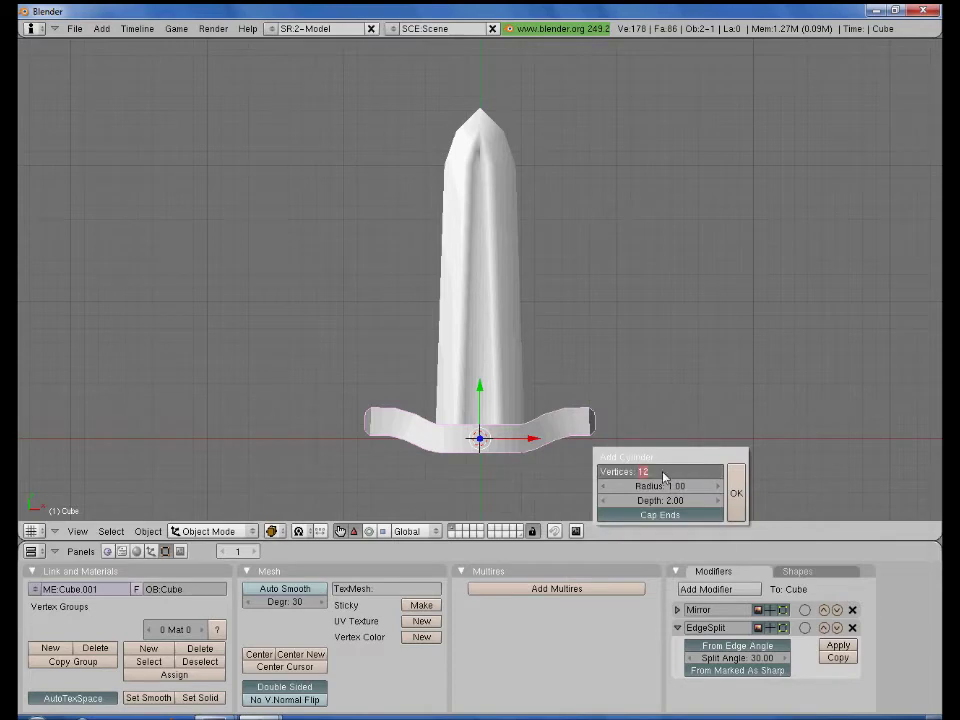
{"action": "type", "text": "8"}
{"action": "key", "text": "Return"}
{"action": "key", "text": "Return"}
{"action": "key", "text": "z"}
{"action": "middle_click_drag", "start_coordinate": [643, 461], "coordinate": [606, 337], "text": "shift"}
{"action": "key", "text": "Tab"}
{"action": "scroll", "coordinate": [606, 337], "scroll_direction": "up", "scroll_amount": 3}
{"action": "type", "text": "aarx90"}
{"action": "key", "text": "Return"}
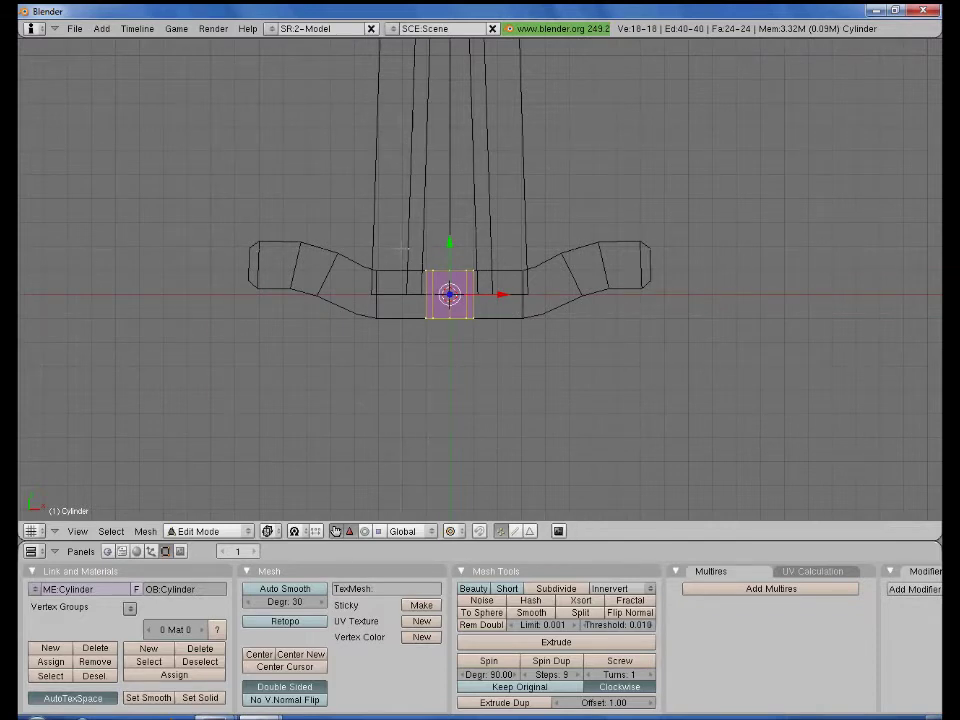
Delete one end cap of the cylinder and the leftover stray vertex.
{"action": "key", "text": "a"}
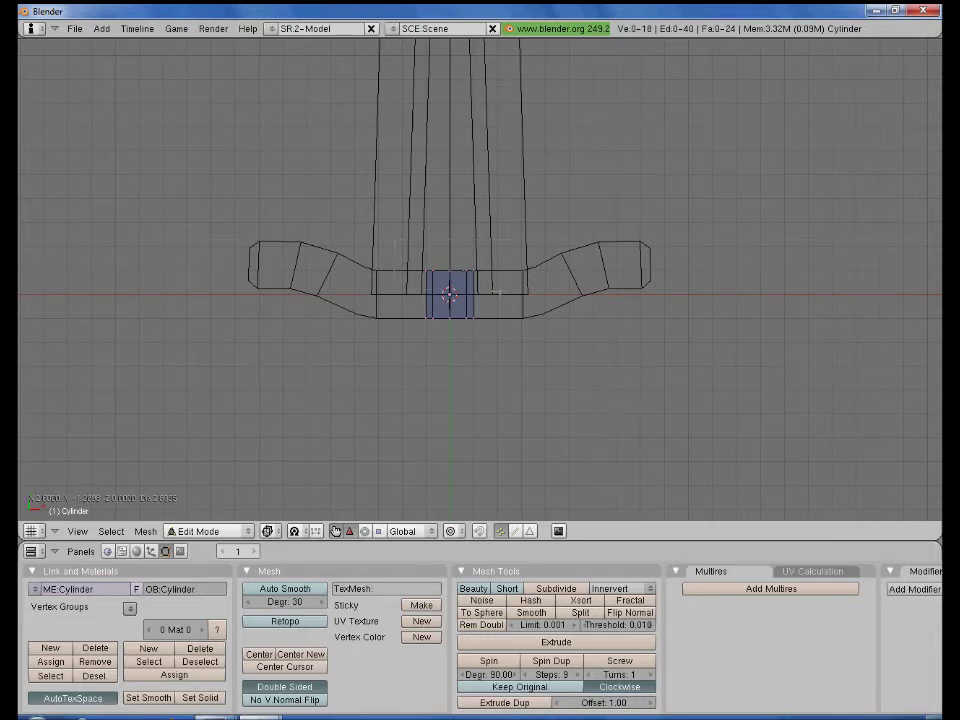
{"action": "right_click", "coordinate": [497, 291], "text": "alt"}
{"action": "key", "text": "x"}
{"action": "left_click", "coordinate": [511, 293]}
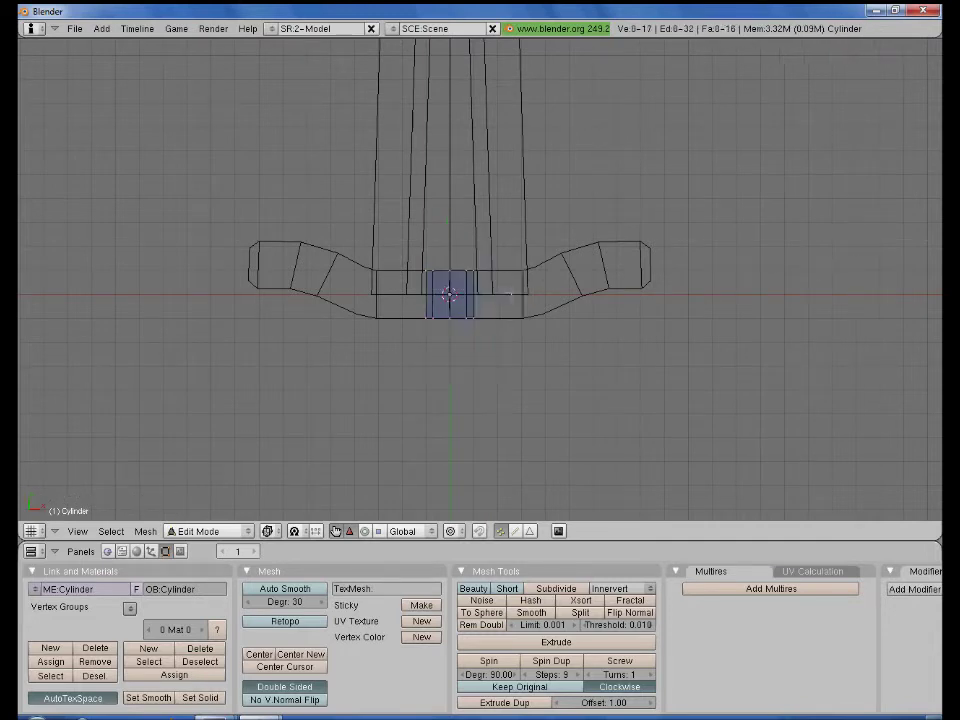
{"action": "right_click", "coordinate": [450, 340]}
{"action": "key", "text": "x"}
{"action": "left_click", "coordinate": [518, 381]}
Position the cylinder ring and scale it up to grip width in front view.
{"action": "key", "text": "a"}
{"action": "key", "text": "g"}
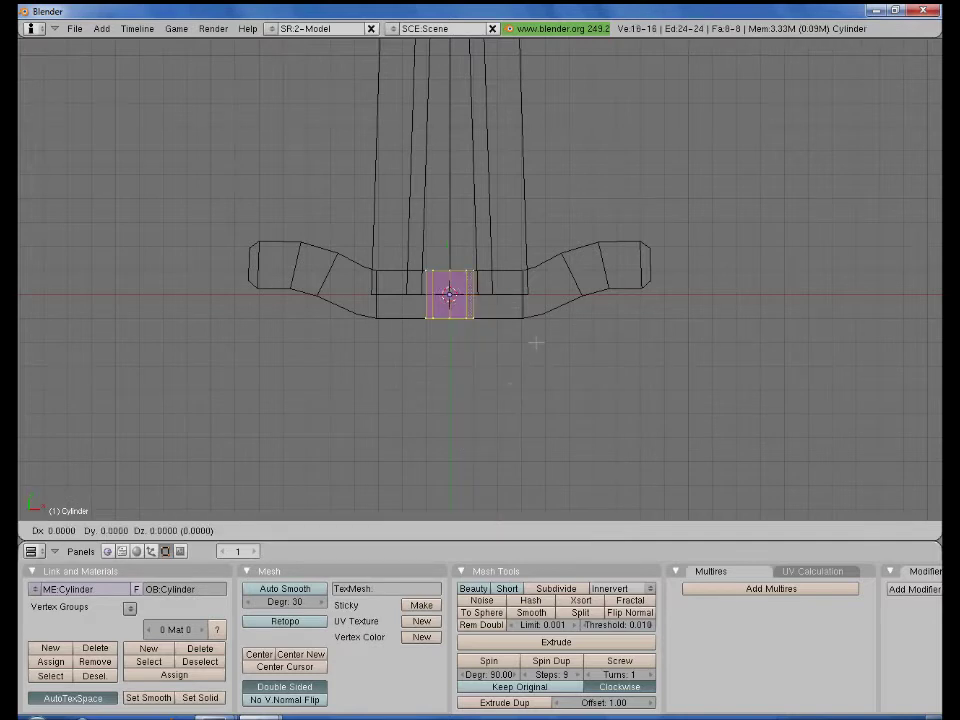
{"action": "key", "text": "y"}
{"action": "left_click", "coordinate": [531, 371]}
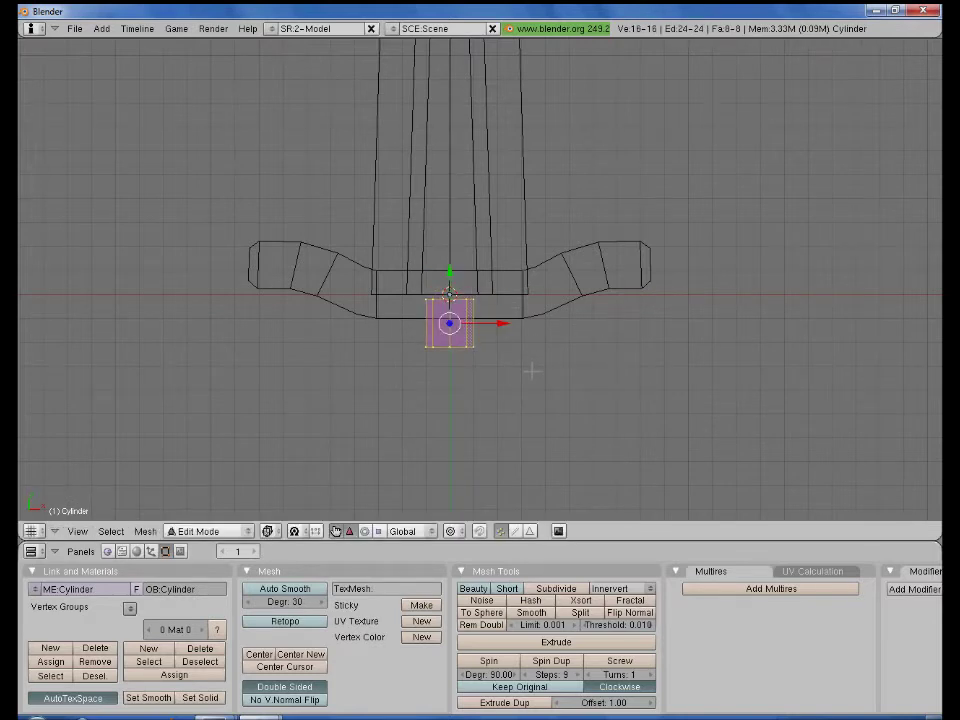
{"action": "key", "text": "KP_1"}
{"action": "key", "text": "s"}
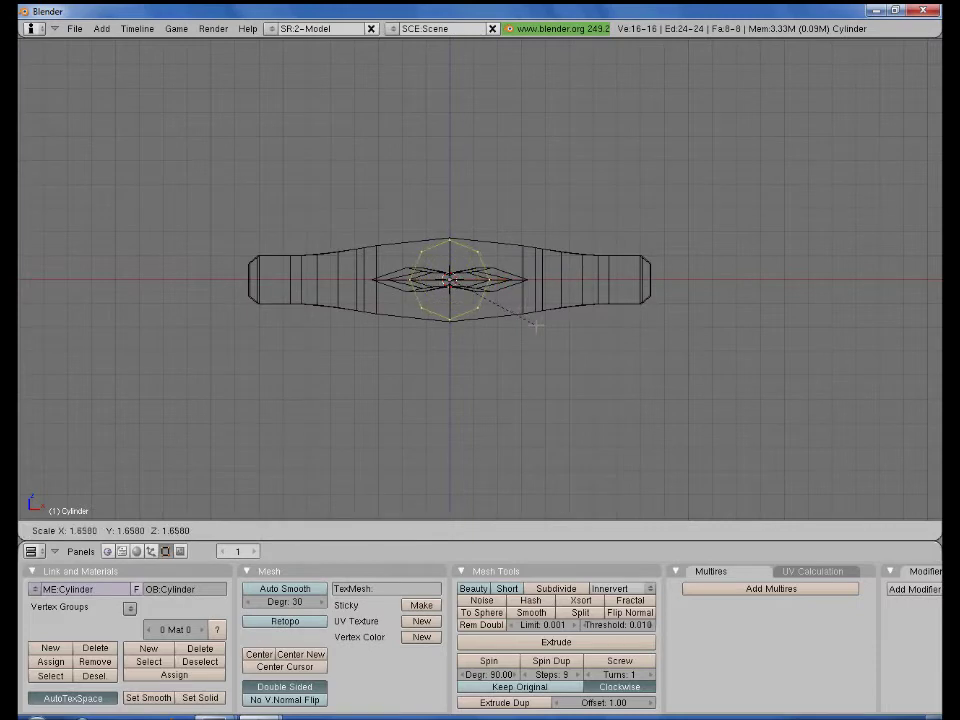
{"action": "left_click", "coordinate": [536, 325]}
Extrude the ring downward to form the handle's length.
{"action": "key", "text": "KP_3"}
{"action": "key", "text": "a"}
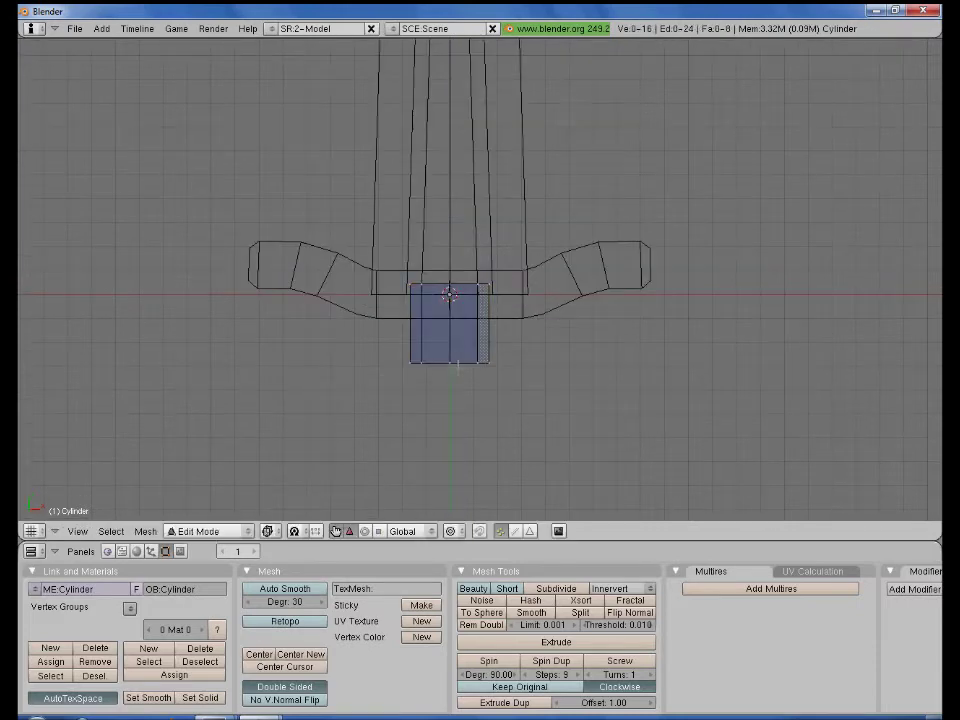
{"action": "scroll", "coordinate": [540, 400], "scroll_direction": "down", "scroll_amount": 3}
{"action": "key", "text": "e"}
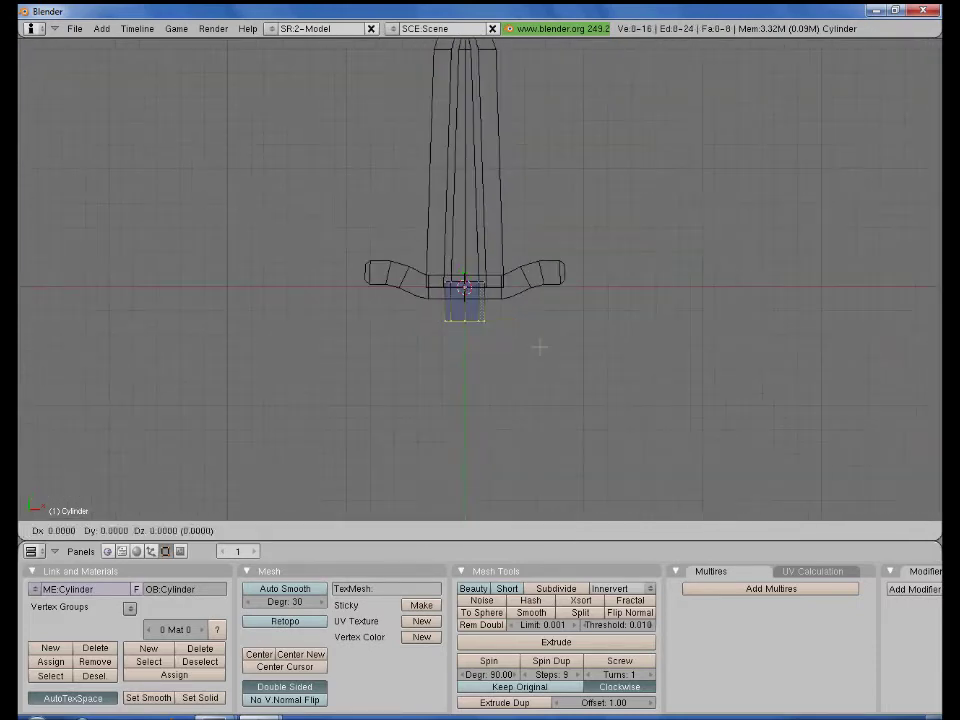
{"action": "key", "text": "y"}
{"action": "left_click", "coordinate": [540, 432]}
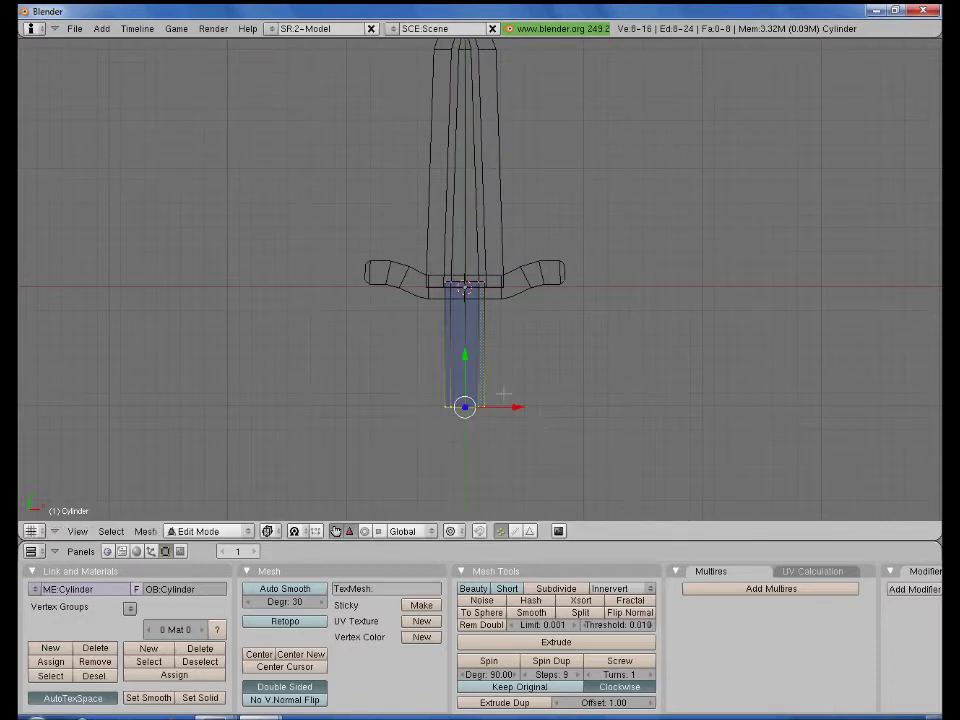
Add two loop cuts and scale them on X to pinch the handle's middle.
{"action": "key", "text": "ctrl+r"}
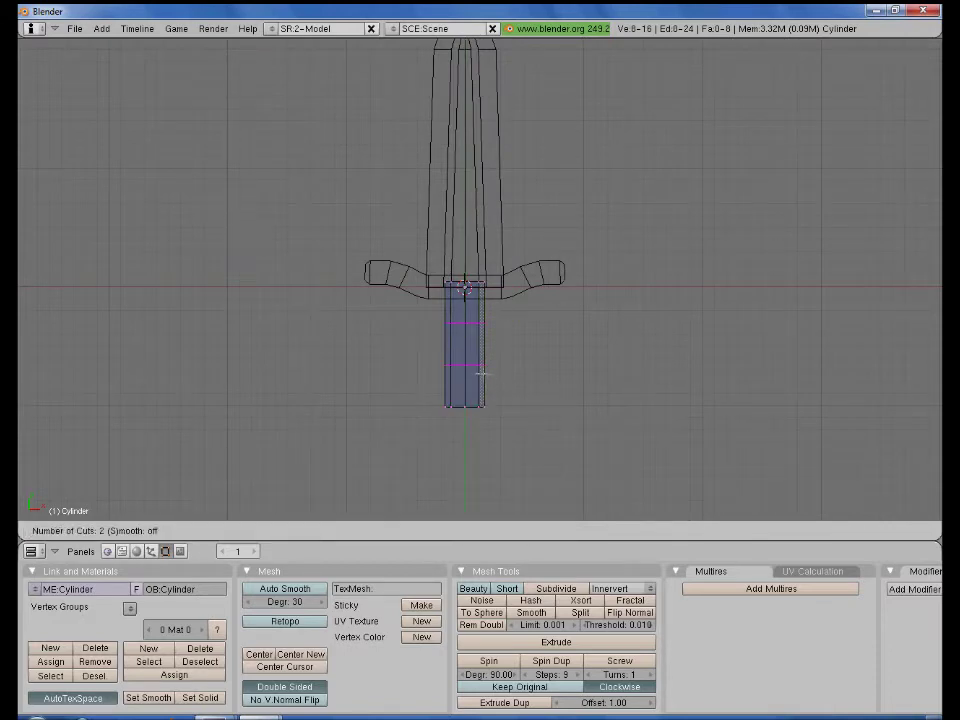
{"action": "left_click", "coordinate": [481, 373]}
{"action": "key", "text": "s"}
{"action": "key", "text": "x"}
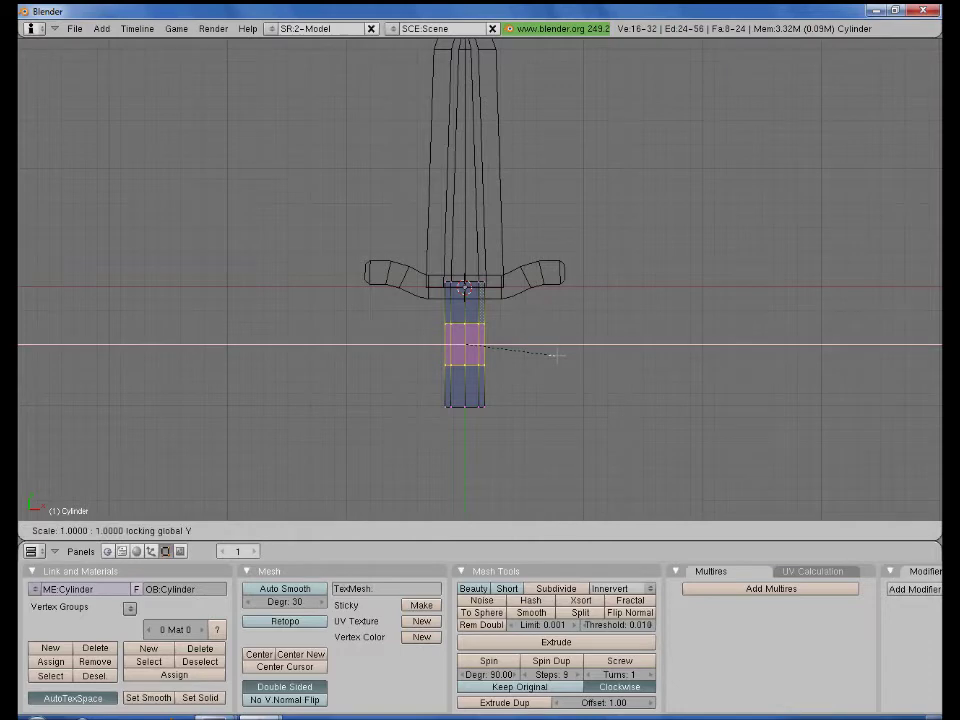
{"action": "left_click", "coordinate": [539, 352]}
Return to object mode and apply Set Smooth to the handle.
{"action": "key", "text": "z"}
{"action": "key", "text": "Tab"}
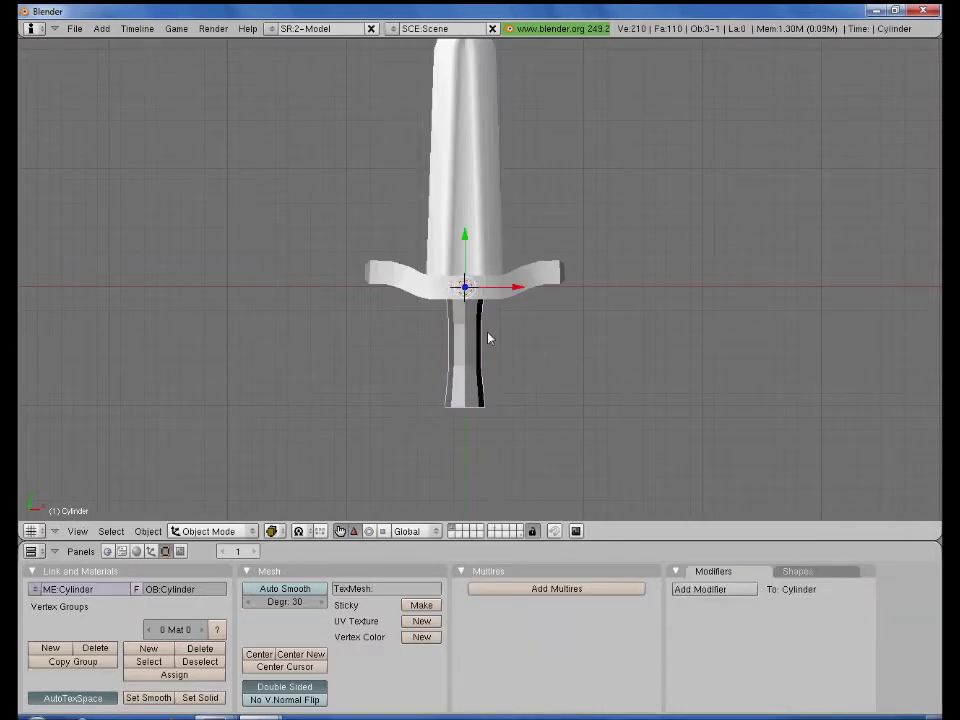
{"action": "scroll", "coordinate": [489, 336], "scroll_direction": "up", "scroll_amount": 3}
{"action": "left_click", "coordinate": [148, 697]}
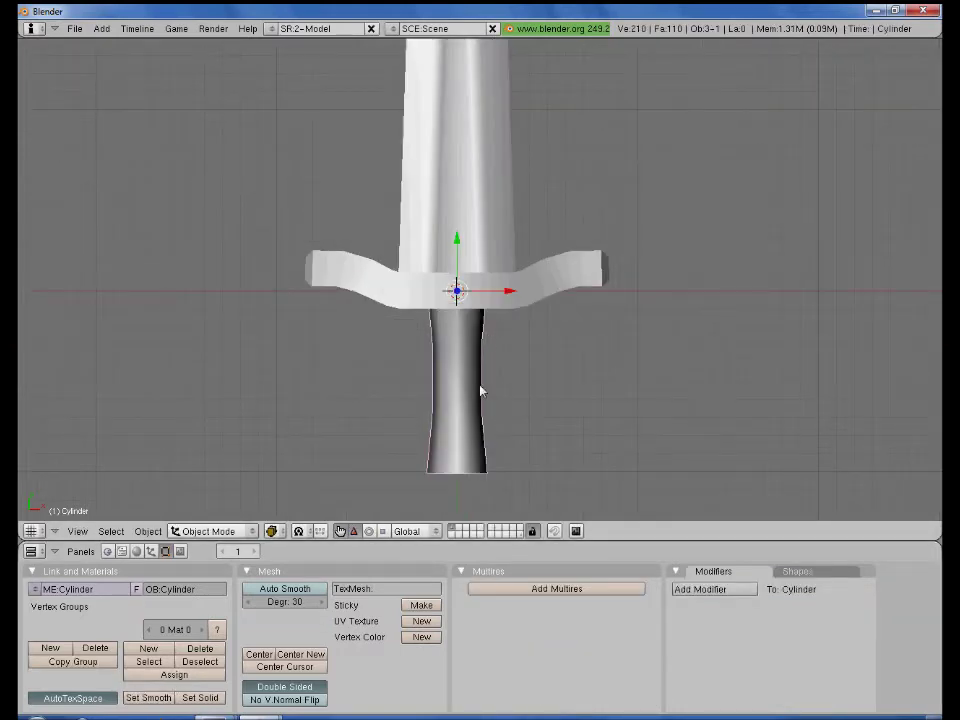
{"action": "key", "text": "z"}
{"action": "scroll", "coordinate": [480, 390], "scroll_direction": "down", "scroll_amount": 2}
Add a UV sphere mesh for the pommel.
{"action": "key", "text": "a"}
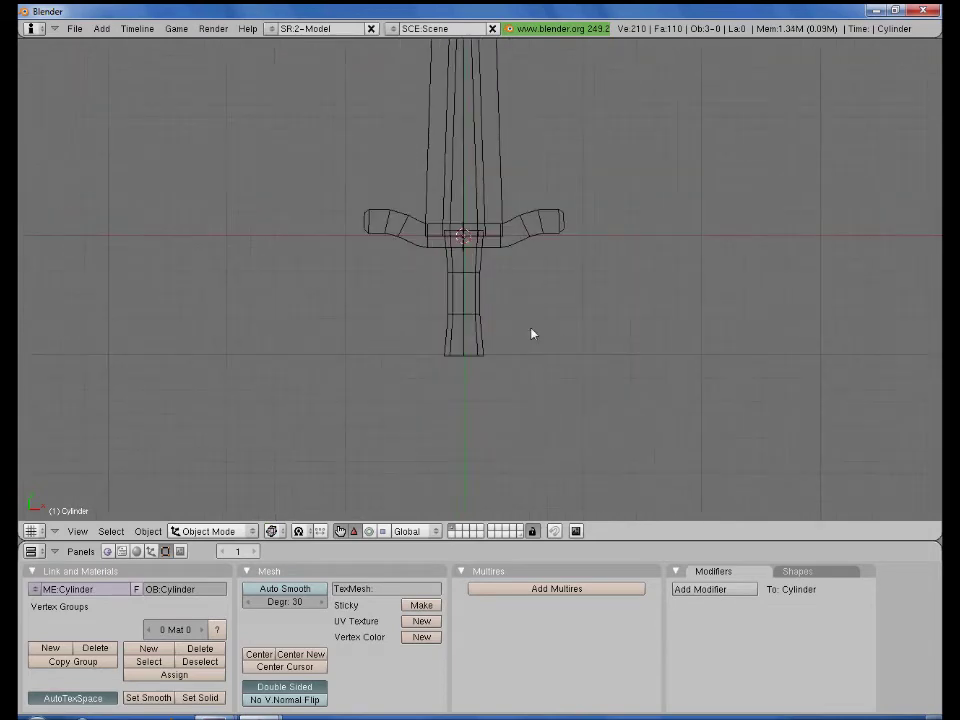
{"action": "key", "text": "space"}
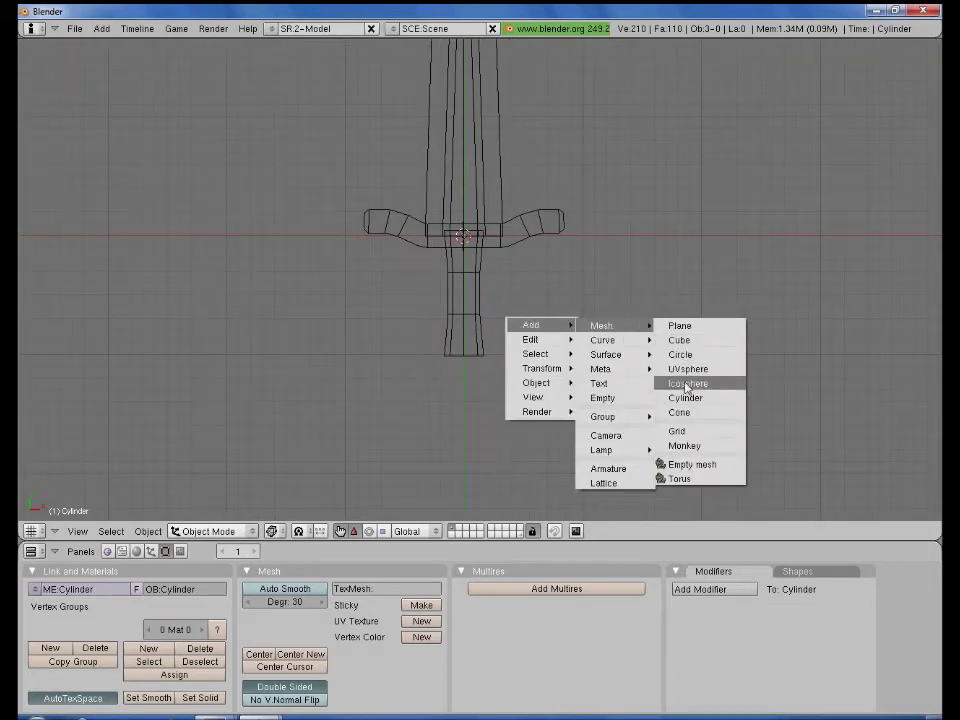
{"action": "left_click", "coordinate": [685, 375]}
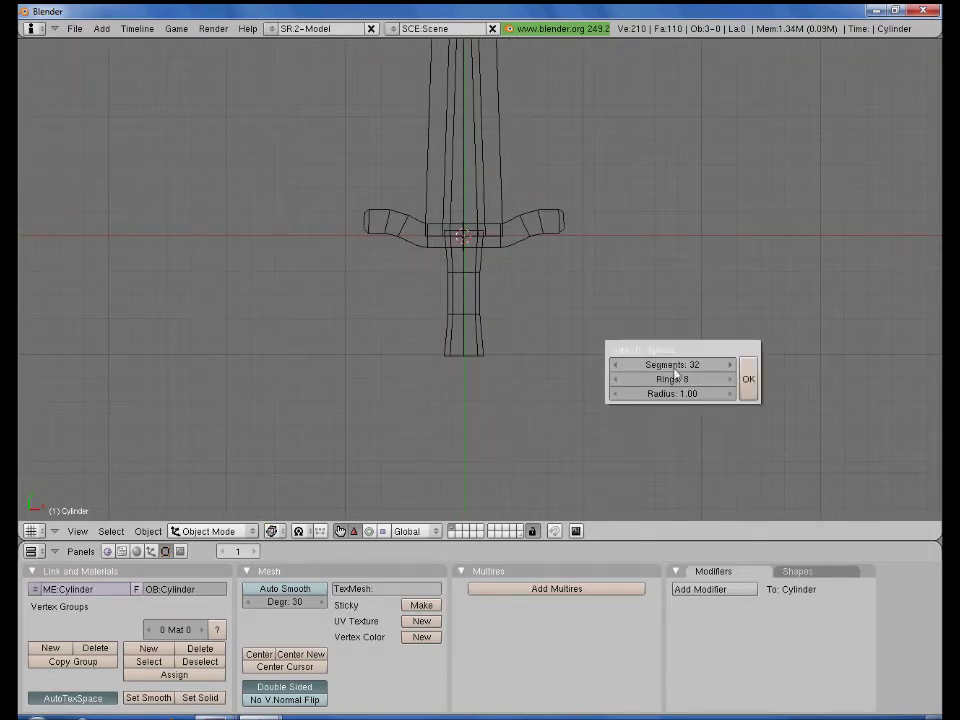
{"action": "left_click", "coordinate": [675, 367]}
{"action": "key", "text": "Return"}
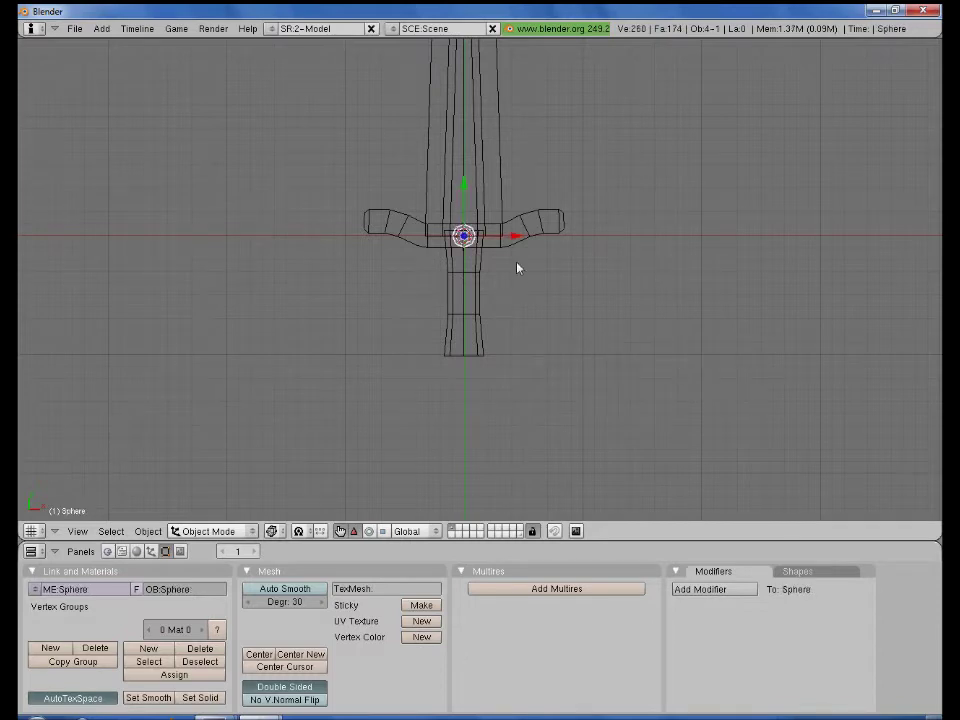
Move the sphere down to the handle's bottom and rotate it 90° on X.
{"action": "key", "text": "Tab"}
{"action": "scroll", "coordinate": [540, 280], "scroll_direction": "up", "scroll_amount": 3}
{"action": "key", "text": "g"}
{"action": "key", "text": "y"}
{"action": "left_click", "coordinate": [548, 452]}
{"action": "key", "text": "r"}
{"action": "key", "text": "x"}
{"action": "key", "text": "9"}
{"action": "key", "text": "0"}
{"action": "key", "text": "Return"}
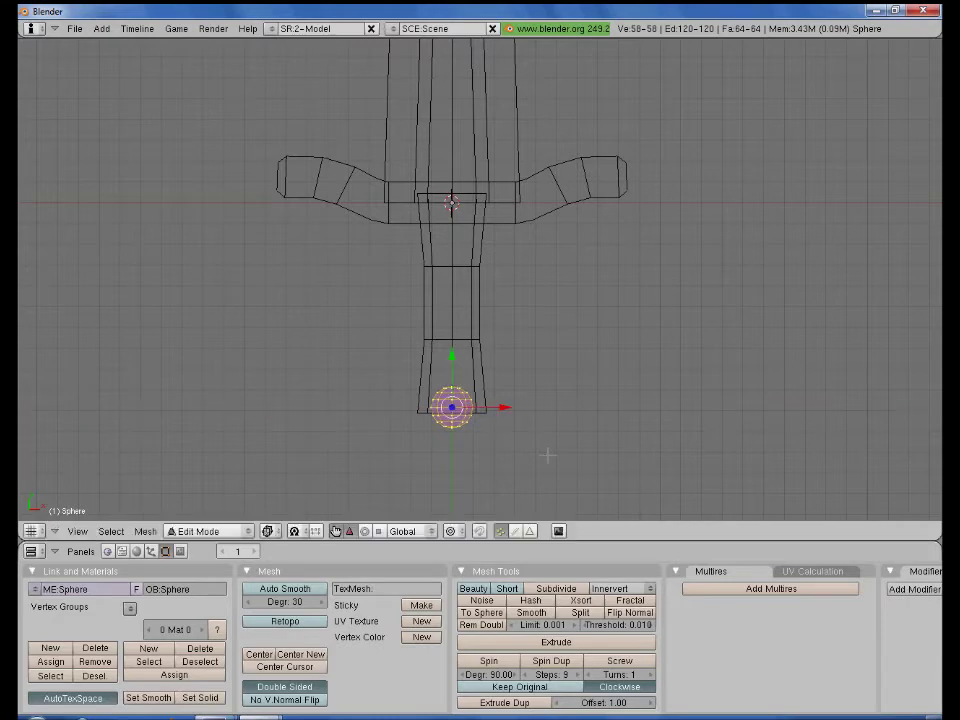
Enlarge the sphere about 1.27 times and settle it under the grip.
{"action": "key", "text": "KP_Decimal"}
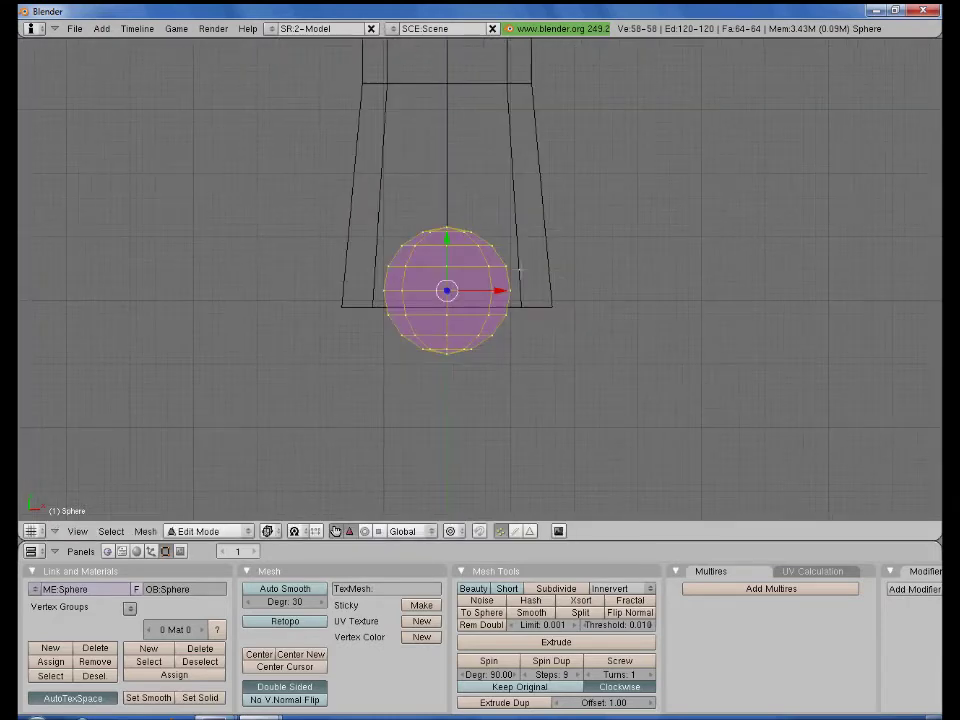
{"action": "key", "text": "s"}
{"action": "left_click", "coordinate": [621, 381]}
{"action": "key", "text": "g"}
{"action": "key", "text": "y"}
{"action": "left_click", "coordinate": [560, 324]}
{"action": "key", "text": "s"}
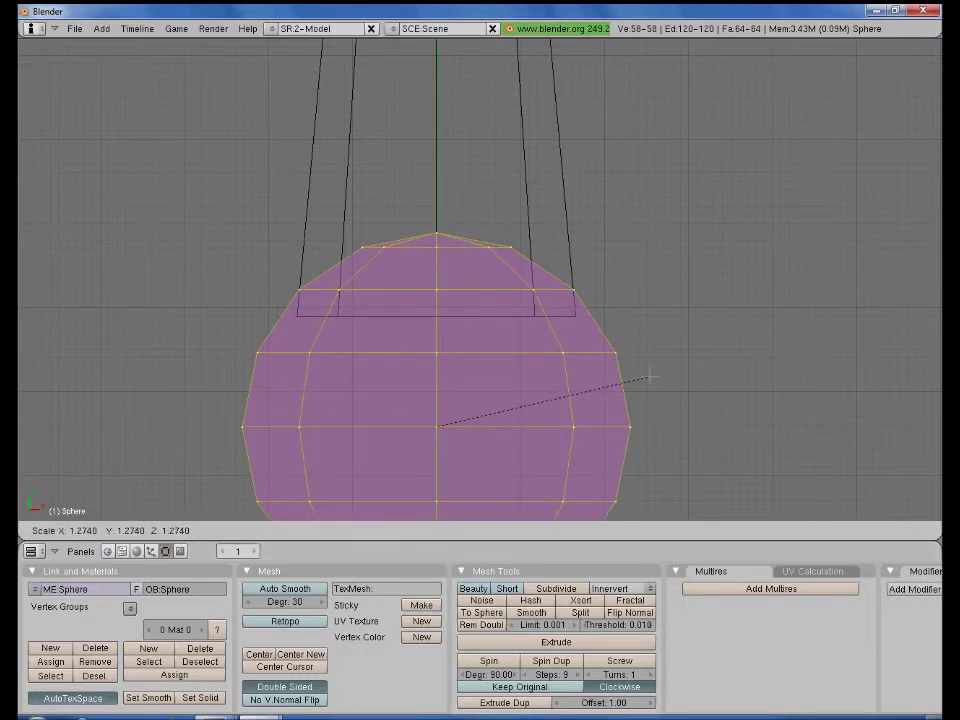
{"action": "left_click", "coordinate": [645, 376]}
Box-select and erase the sphere's top cap, then return to object mode.
{"action": "key", "text": "a"}
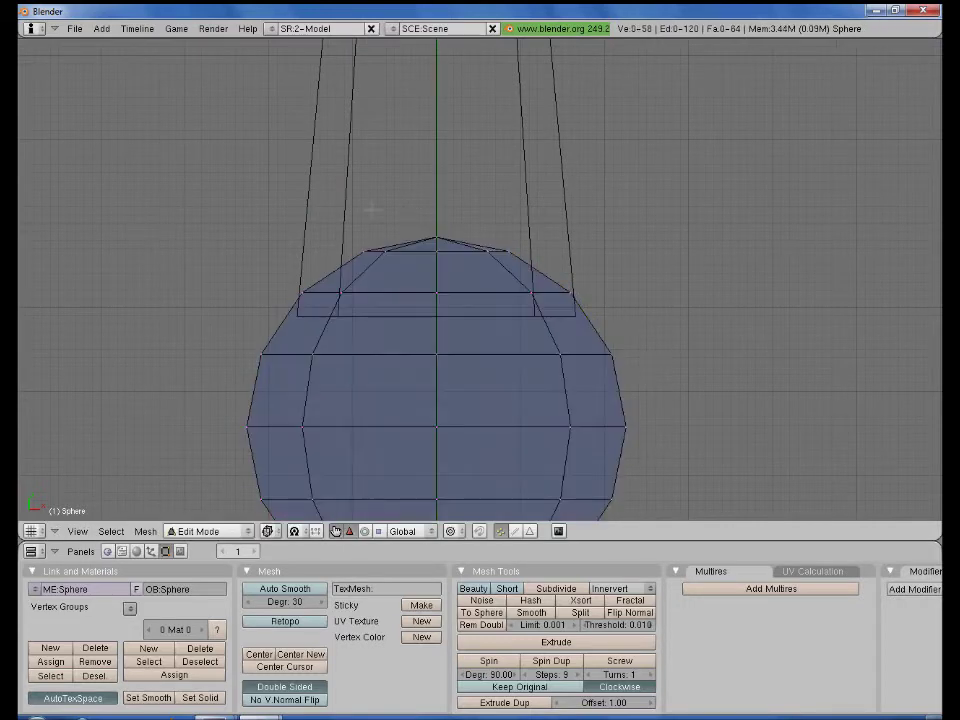
{"action": "key", "text": "b"}
{"action": "left_click_drag", "start_coordinate": [403, 205], "coordinate": [520, 265]}
{"action": "key", "text": "x"}
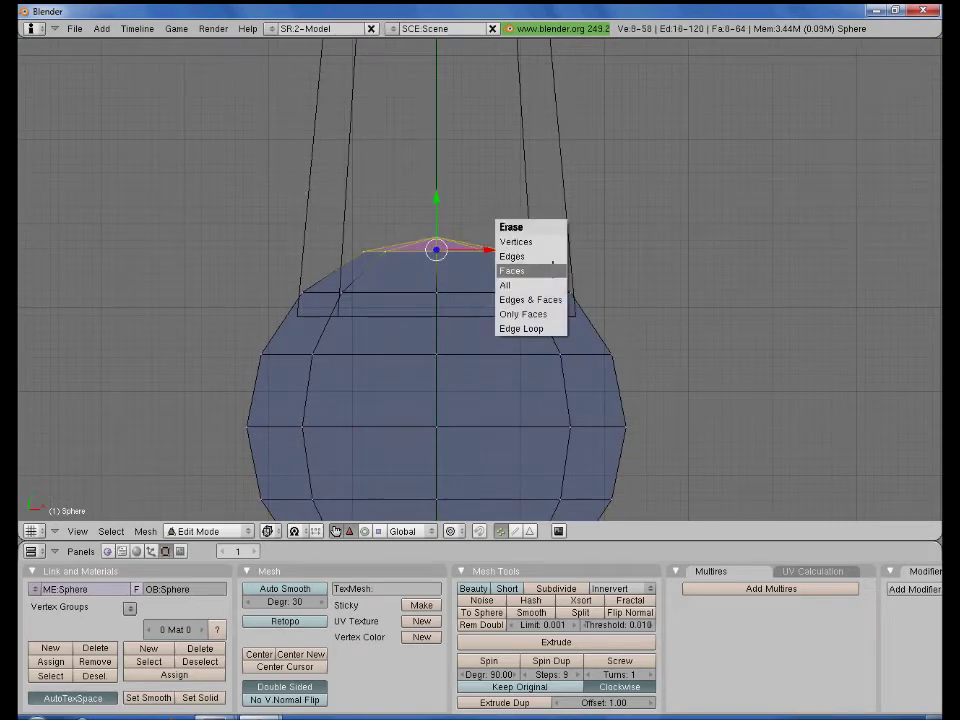
{"action": "left_click", "coordinate": [512, 256]}
{"action": "key", "text": "Tab"}
{"action": "scroll", "coordinate": [510, 291], "scroll_direction": "down", "scroll_amount": 3}
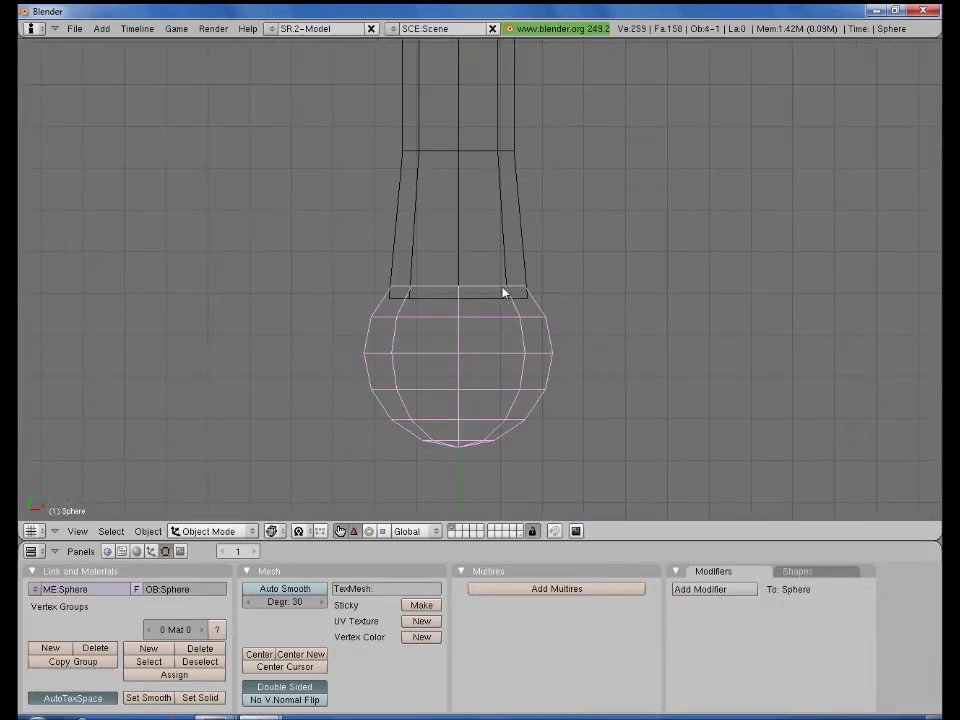
{"action": "scroll", "coordinate": [506, 291], "scroll_direction": "down", "scroll_amount": 2}
{"action": "key", "text": "z"}
Set Smooth on the pommel and apply the blade's Mirror modifier.
{"action": "left_click", "coordinate": [148, 697]}
{"action": "key", "text": "Home"}
{"action": "right_click", "coordinate": [488, 280]}
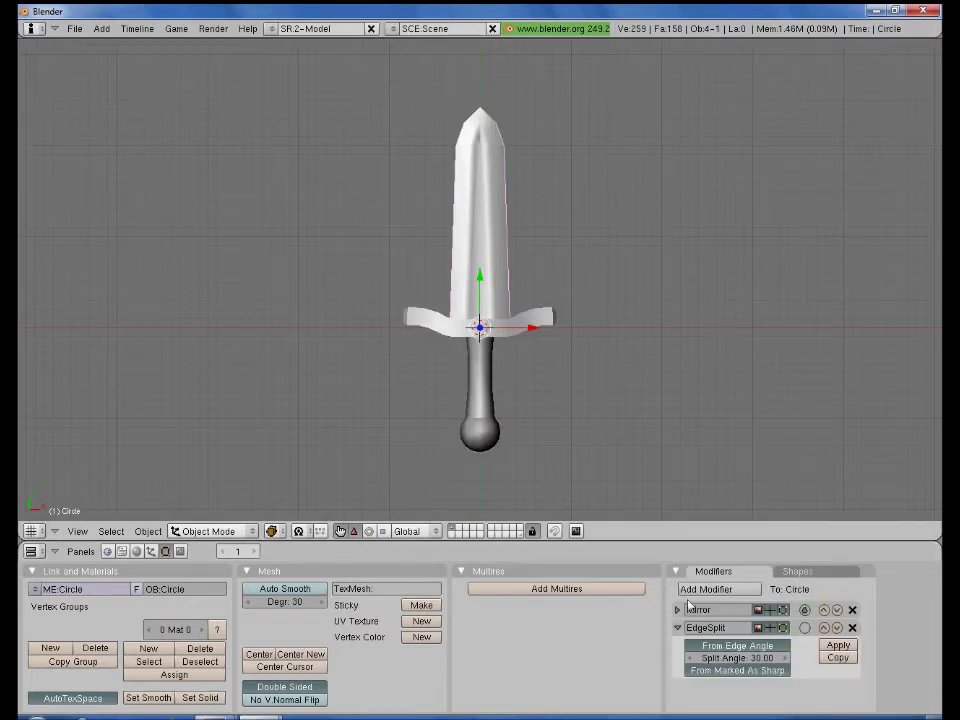
{"action": "left_click", "coordinate": [677, 610]}
{"action": "left_click", "coordinate": [838, 627]}
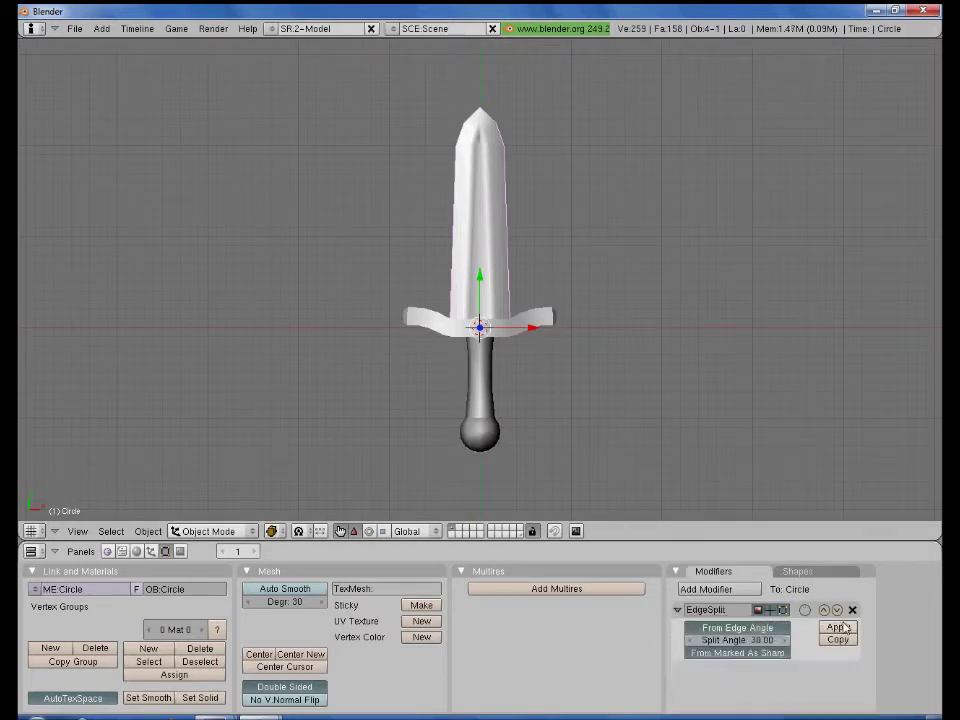
Apply the crossguard's Mirror modifier.
{"action": "right_click", "coordinate": [543, 325]}
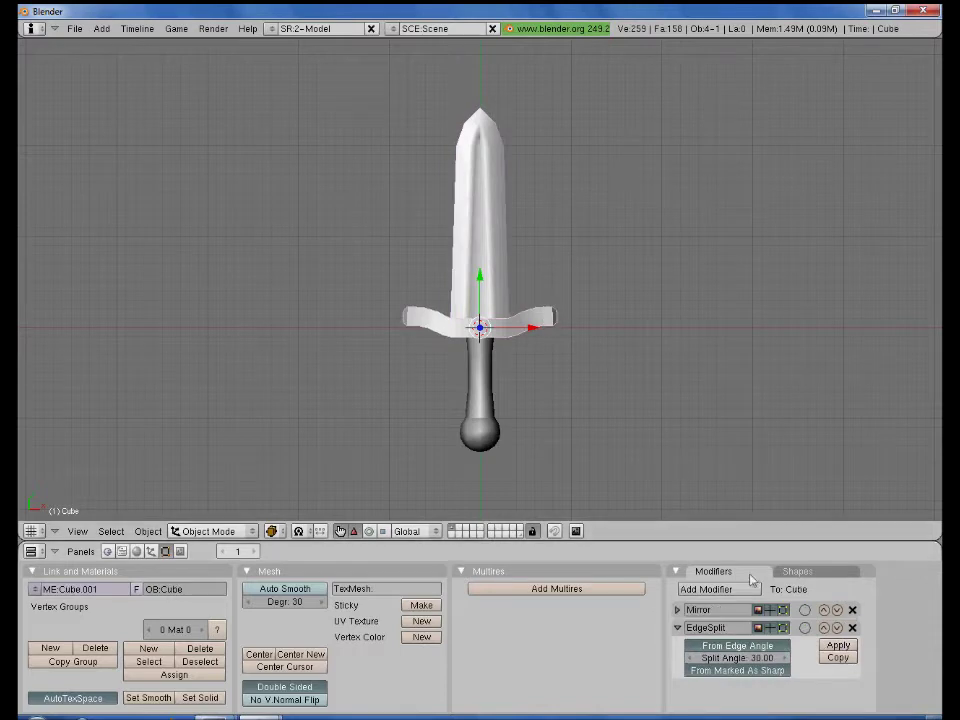
{"action": "left_click", "coordinate": [677, 610]}
{"action": "left_click", "coordinate": [838, 627]}
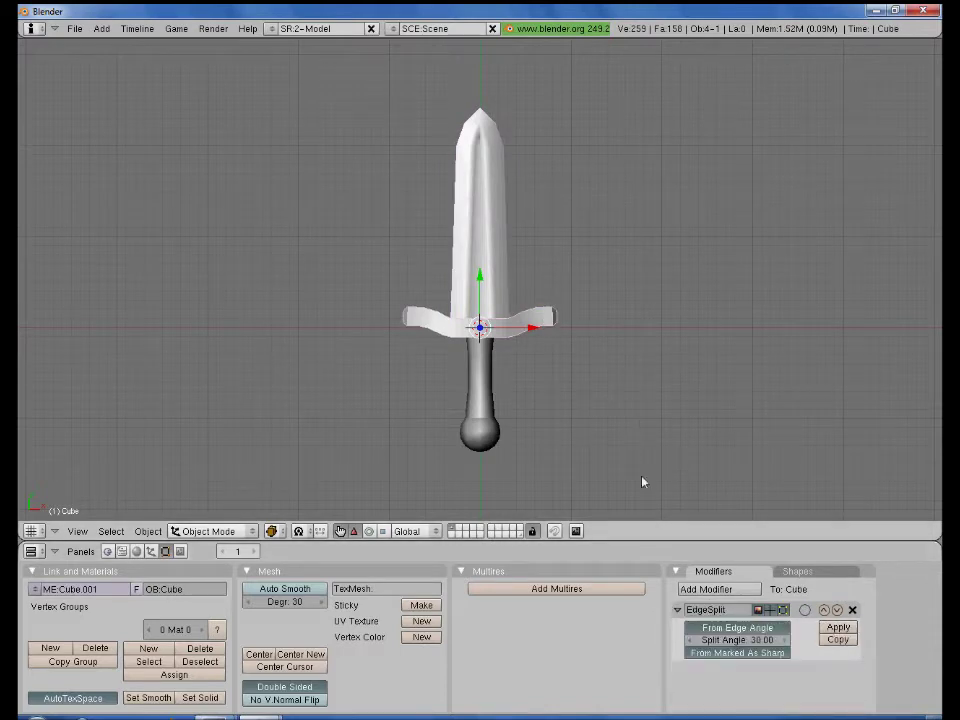
{"action": "right_click", "coordinate": [645, 543]}
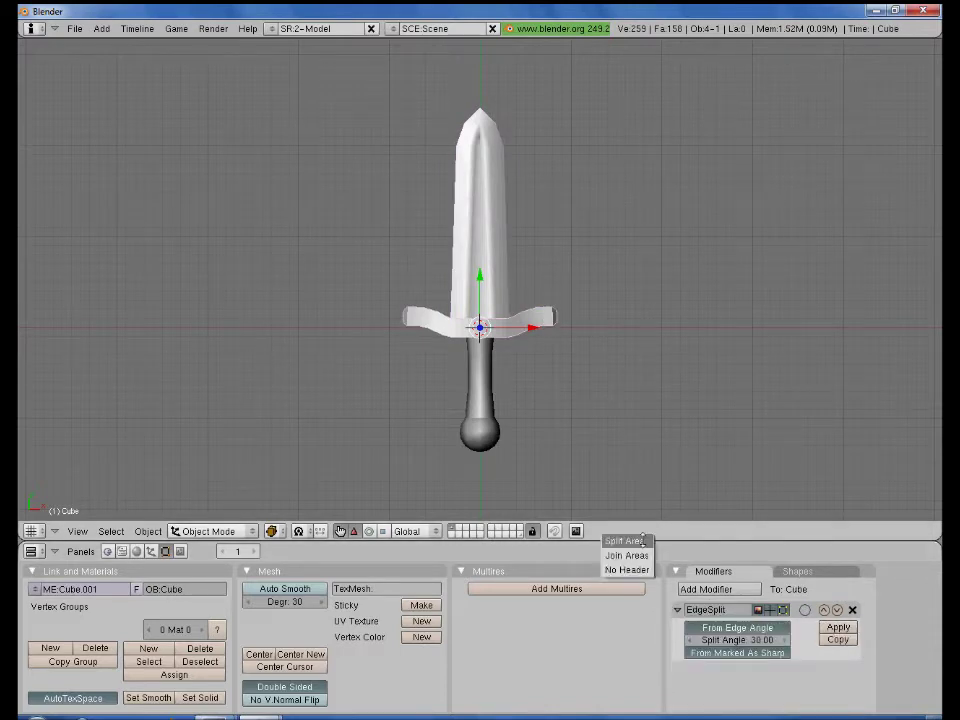
Split the 3D view in two and make the right half a UV/Image Editor.
{"action": "left_click", "coordinate": [625, 537]}
{"action": "left_click", "coordinate": [596, 445]}
{"action": "left_click", "coordinate": [615, 537]}
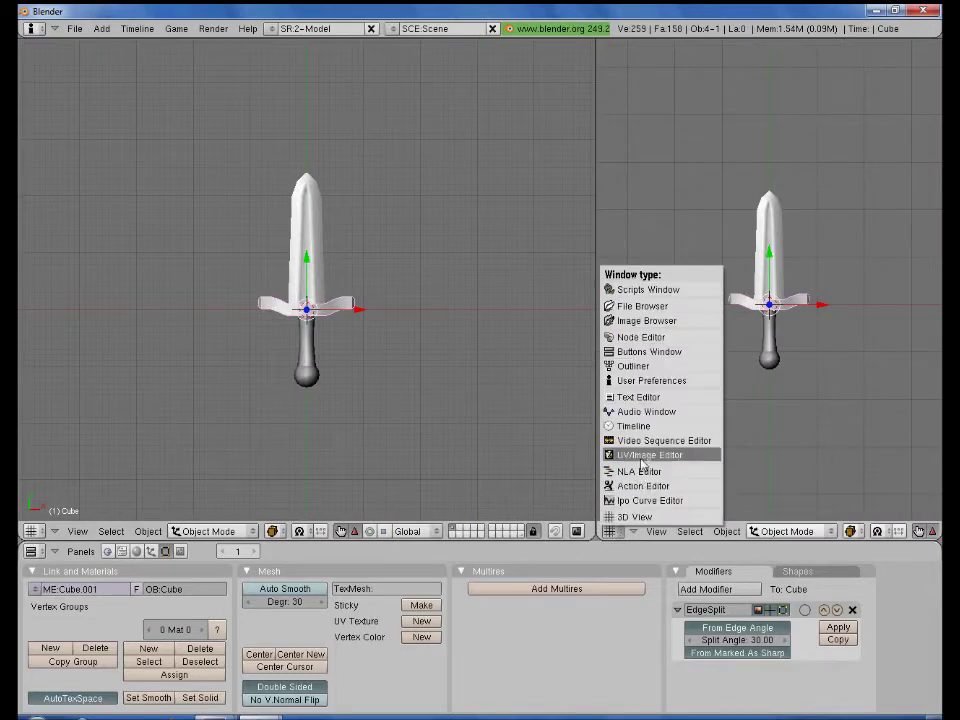
{"action": "left_click", "coordinate": [643, 455]}
{"action": "scroll", "coordinate": [328, 255], "scroll_direction": "up", "scroll_amount": 3}
Mark a seam on the blade's right edge loop and unwrap with Project From View.
{"action": "right_click", "coordinate": [328, 255]}
{"action": "key", "text": "Tab"}
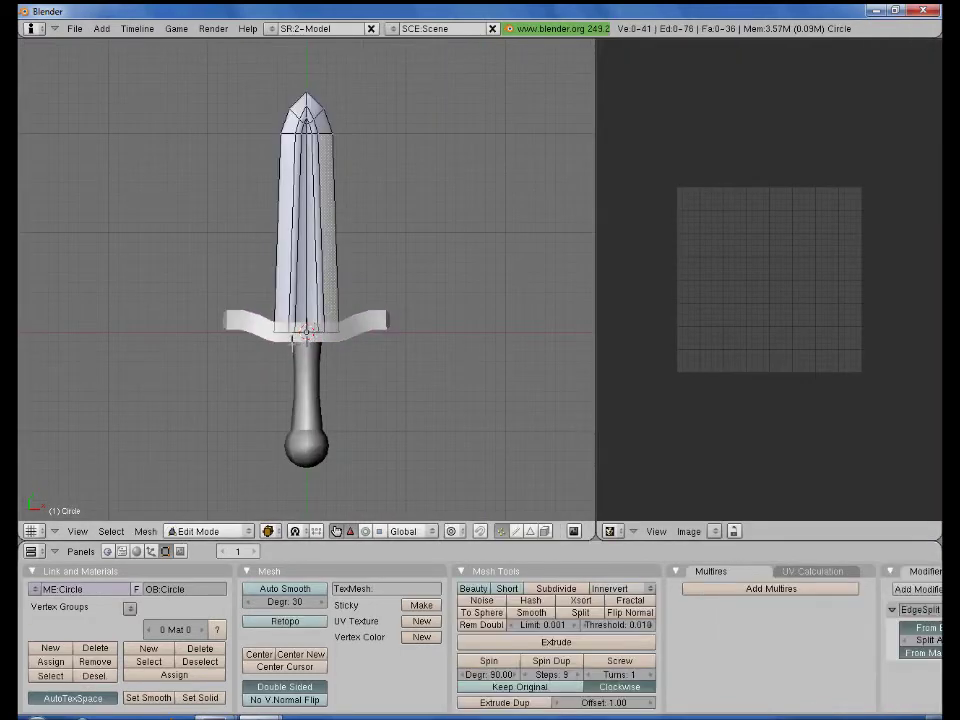
{"action": "right_click", "coordinate": [346, 242], "text": "alt"}
{"action": "key", "text": "ctrl+e"}
{"action": "left_click", "coordinate": [398, 210]}
{"action": "key", "text": "a"}
{"action": "key", "text": "u"}
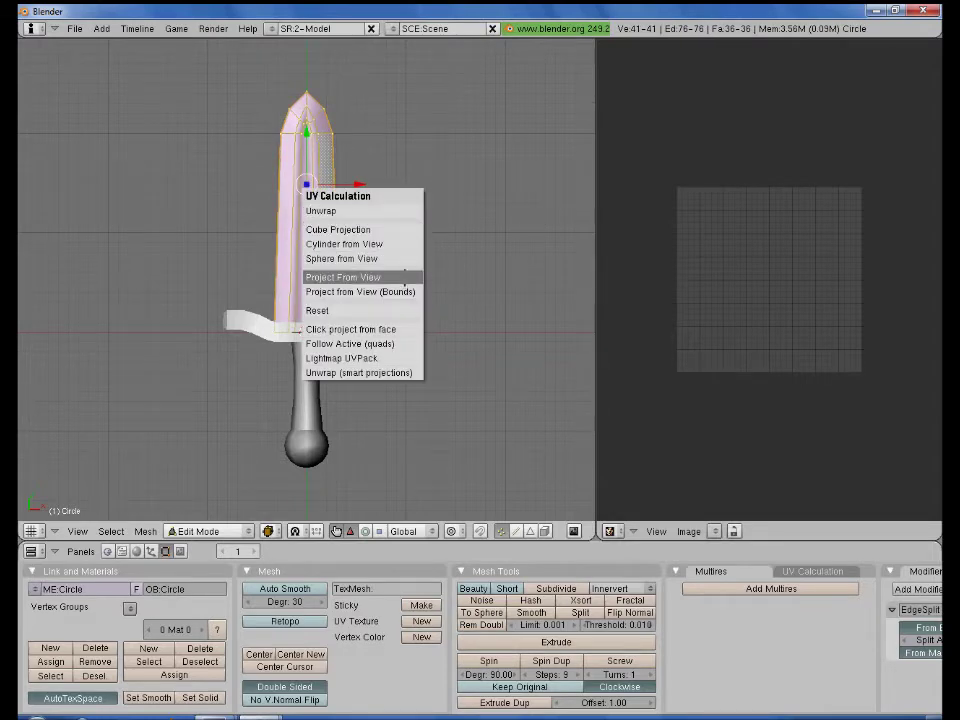
{"action": "left_click", "coordinate": [405, 276]}
Scale up the blade UVs and place them lower left in the texture square.
{"action": "key", "text": "s"}
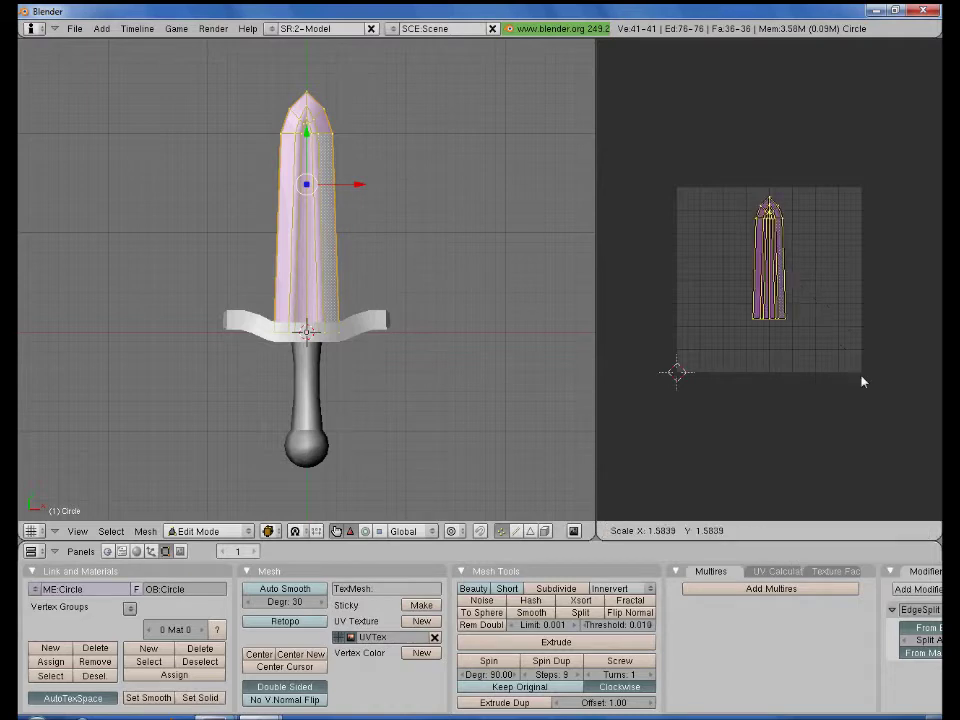
{"action": "left_click", "coordinate": [870, 426]}
{"action": "key", "text": "g"}
{"action": "left_click", "coordinate": [823, 306]}
Shift the blade's UV faces sideways on X, then start editing the crossguard mesh.
{"action": "key", "text": "a"}
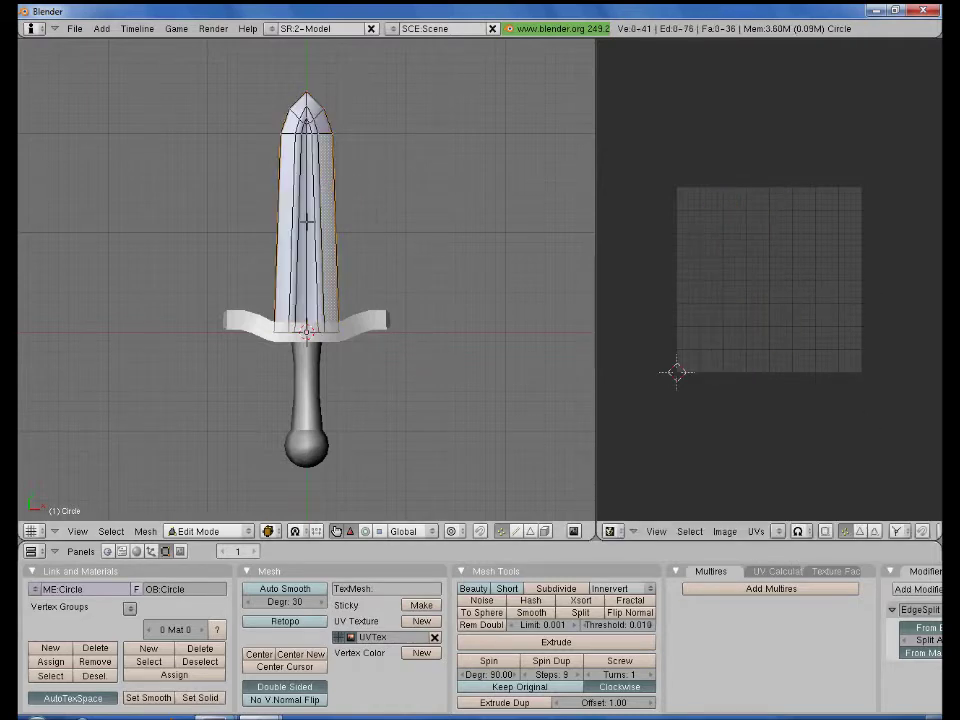
{"action": "left_click", "coordinate": [529, 531]}
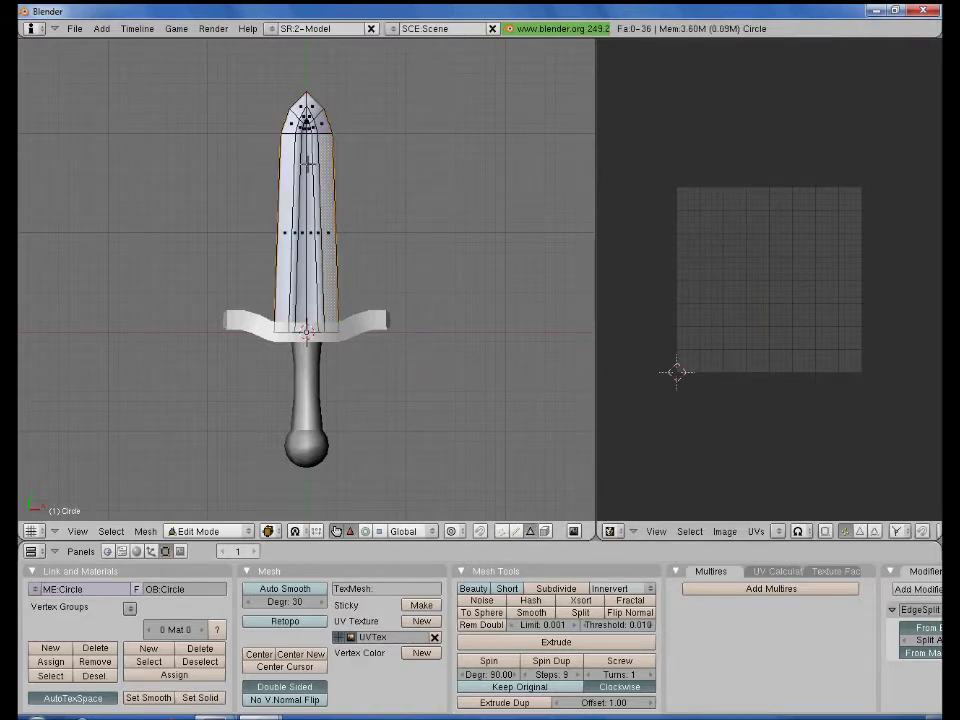
{"action": "key", "text": "l"}
{"action": "key", "text": "g"}
{"action": "key", "text": "x"}
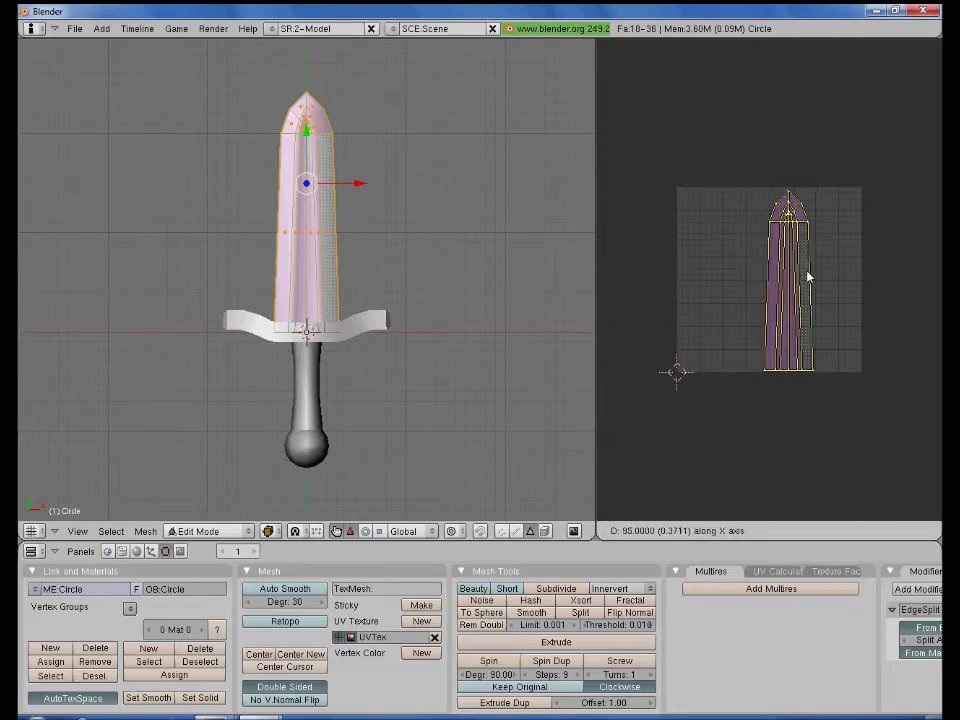
{"action": "left_click", "coordinate": [808, 277]}
{"action": "key", "text": "a"}
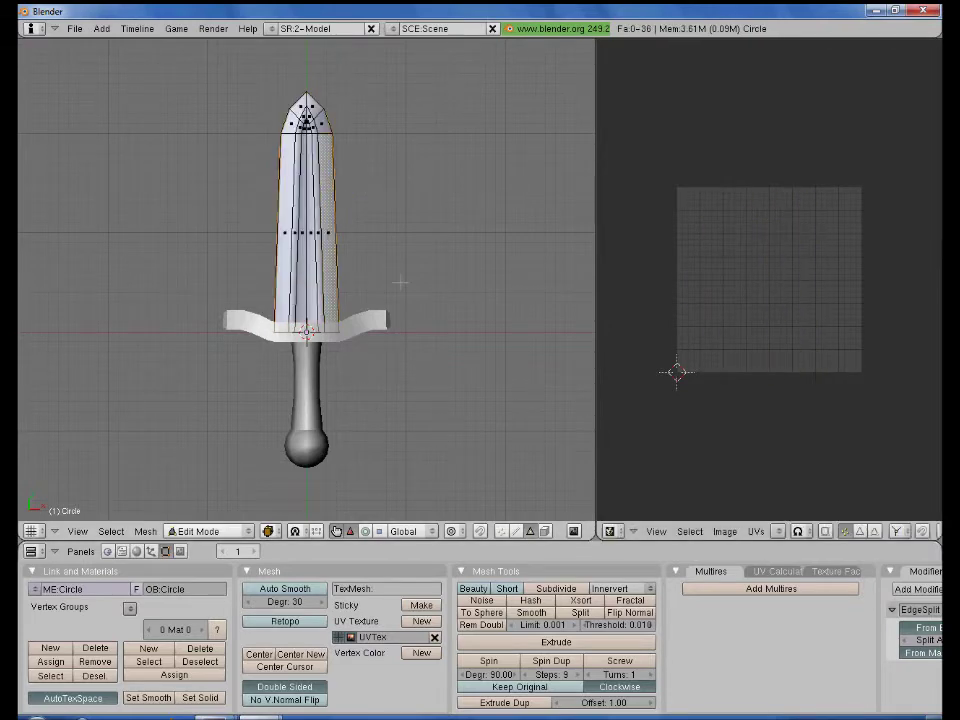
{"action": "key", "text": "Tab"}
{"action": "right_click", "coordinate": [364, 331]}
{"action": "key", "text": "Tab"}
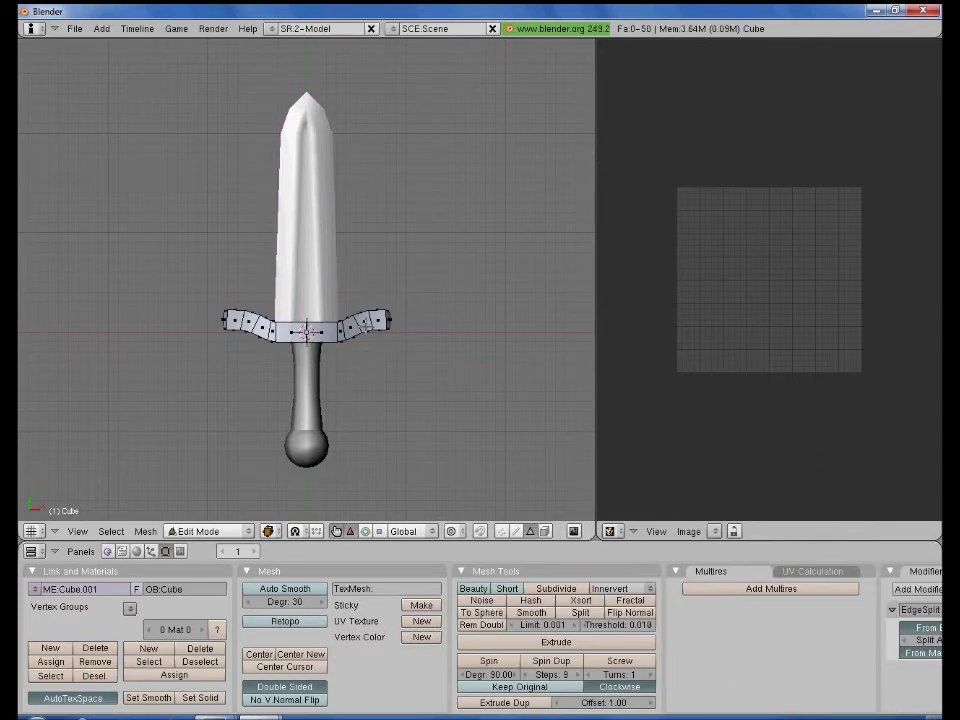
Mark seams on three edge loops of the crossguard.
{"action": "mouse_move", "coordinate": [364, 324]}
{"action": "middle_mouse_down"}
{"action": "mouse_move", "coordinate": [376, 399]}
{"action": "mouse_move", "coordinate": [428, 395]}
{"action": "middle_mouse_up"}
{"action": "scroll", "coordinate": [385, 399], "scroll_direction": "up", "scroll_amount": 3}
{"action": "scroll", "coordinate": [363, 382], "scroll_direction": "up", "scroll_amount": 3}
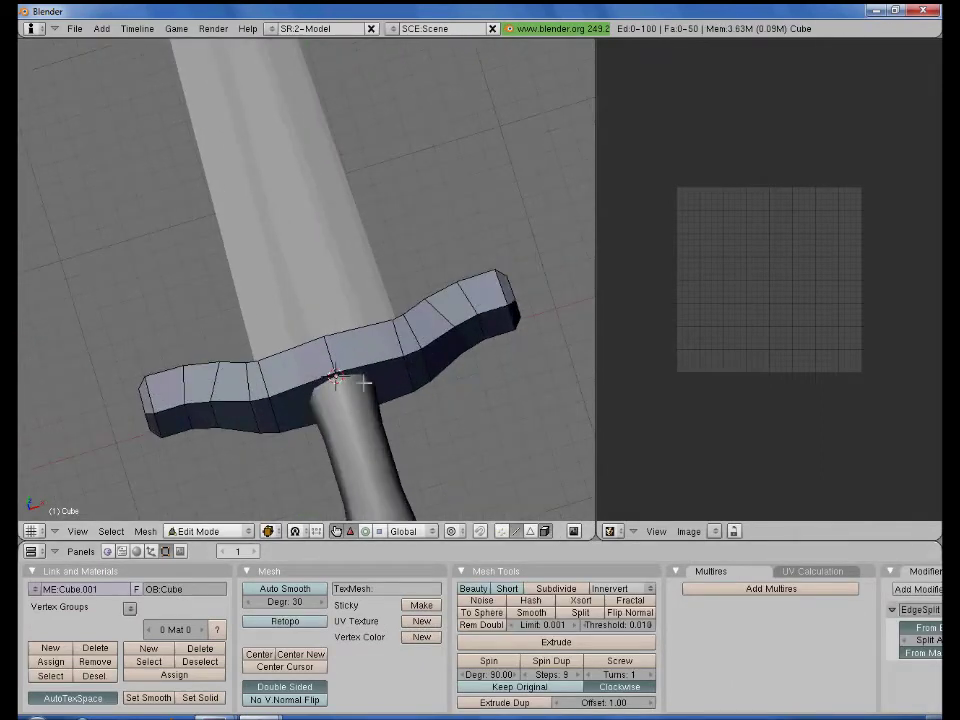
{"action": "right_click", "coordinate": [364, 370], "text": "alt"}
{"action": "middle_click_drag", "start_coordinate": [364, 370], "coordinate": [345, 388]}
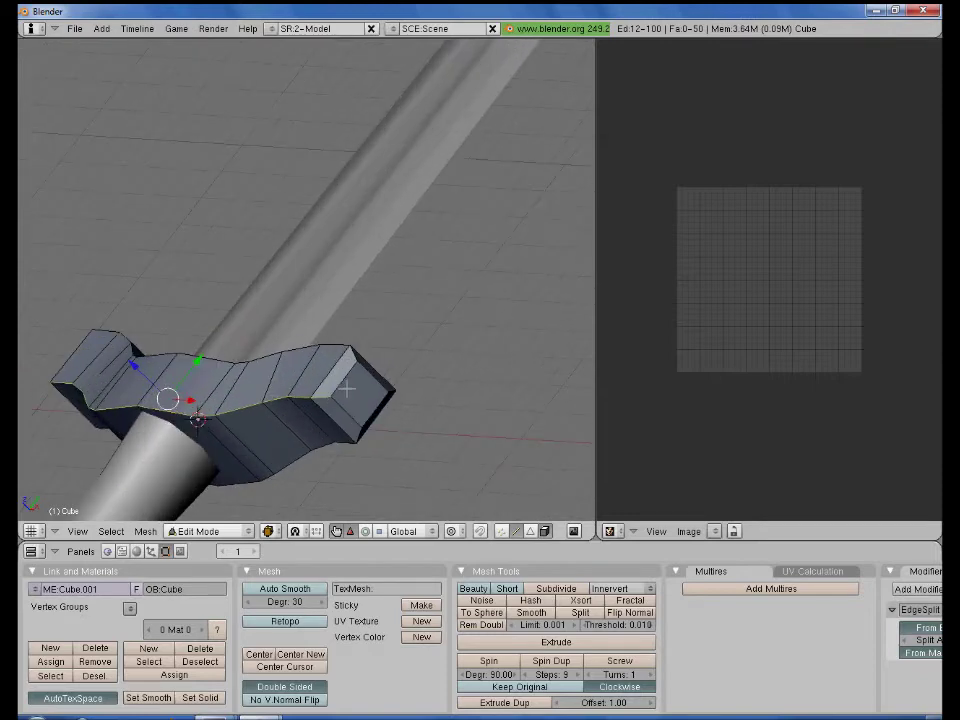
{"action": "right_click", "coordinate": [364, 400], "text": "alt+shift"}
{"action": "middle_click_drag", "start_coordinate": [364, 400], "coordinate": [295, 338]}
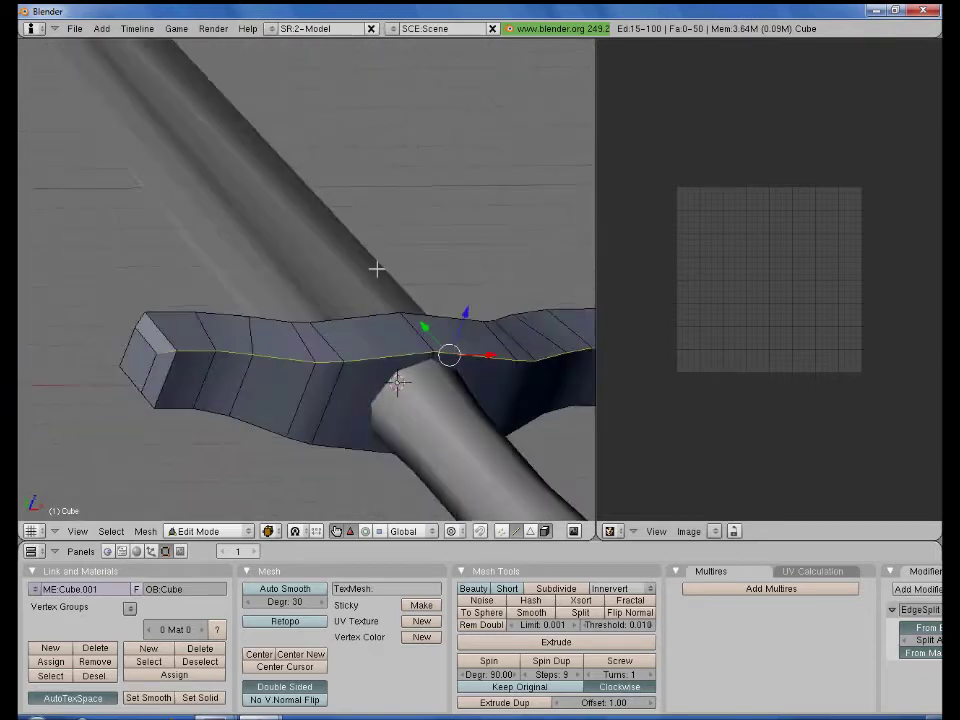
{"action": "right_click", "coordinate": [285, 376], "text": "alt+shift"}
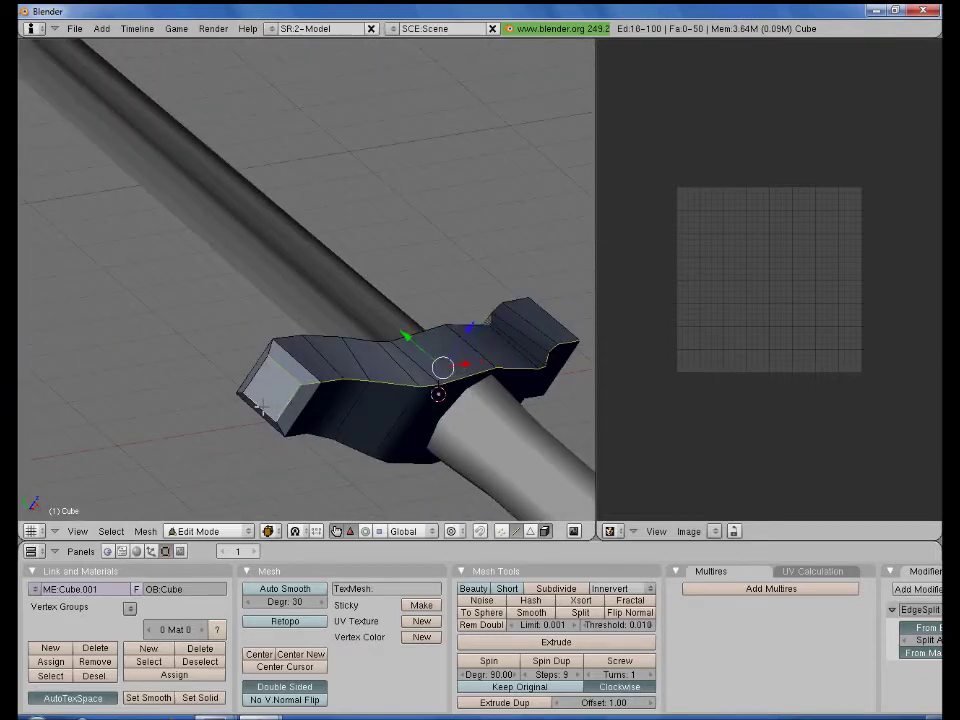
{"action": "key", "text": "ctrl+e"}
{"action": "left_click", "coordinate": [272, 403]}
Unwrap the crossguard from front view and move its UV island down on Y.
{"action": "scroll", "coordinate": [272, 403], "scroll_direction": "down", "scroll_amount": 4}
{"action": "key", "text": "KP_1"}
{"action": "key", "text": "a"}
{"action": "key", "text": "u"}
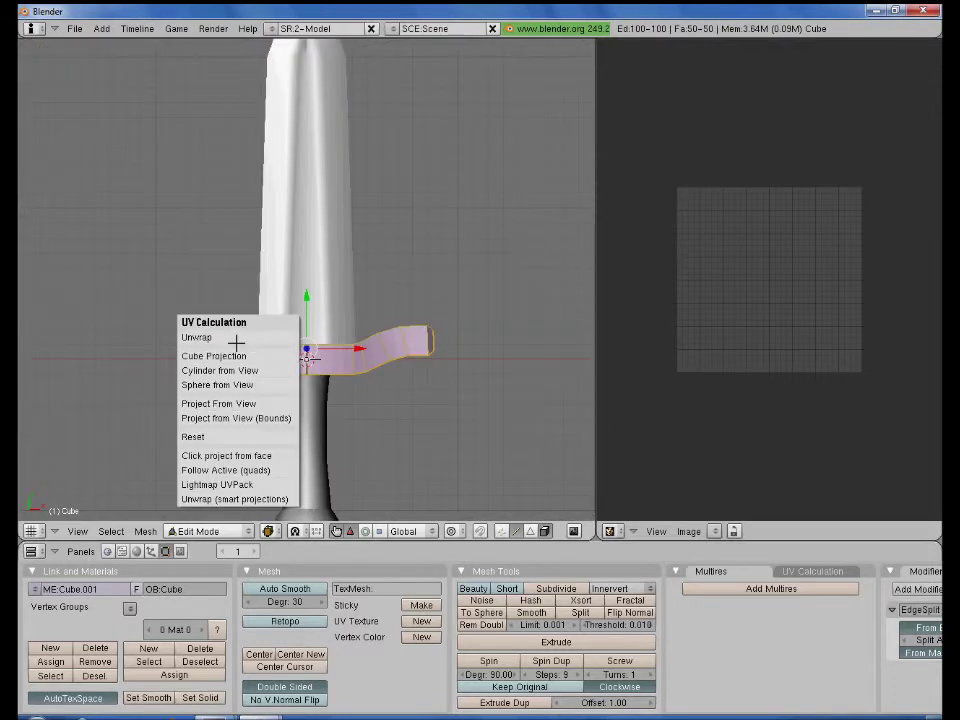
{"action": "left_click", "coordinate": [236, 337]}
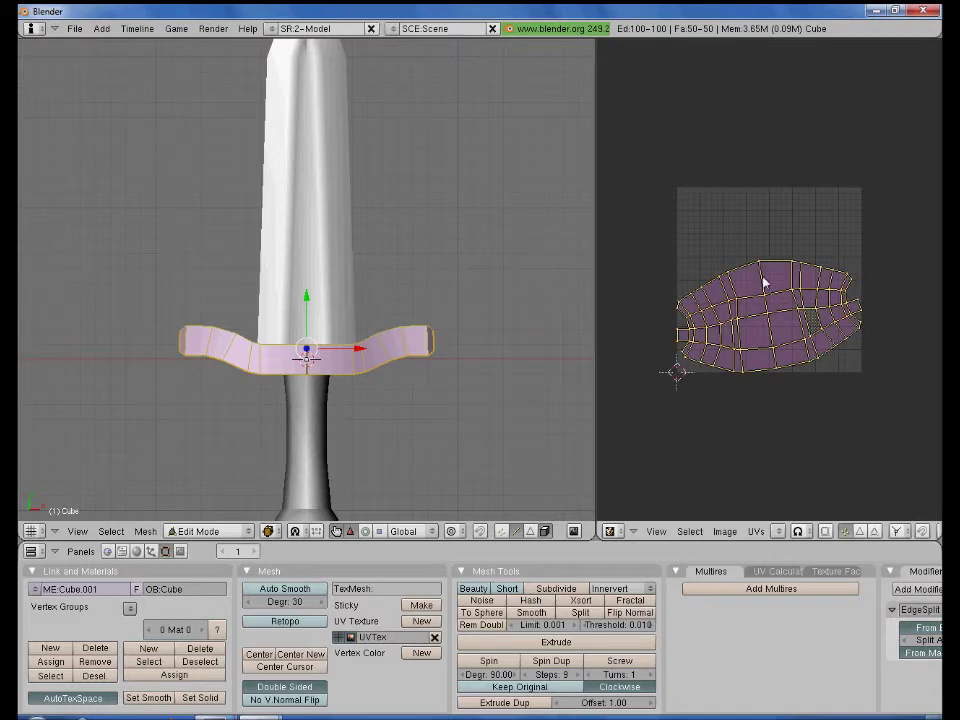
{"action": "key", "text": "g"}
{"action": "key", "text": "y"}
{"action": "left_click", "coordinate": [779, 386]}
{"action": "key", "text": "Tab"}
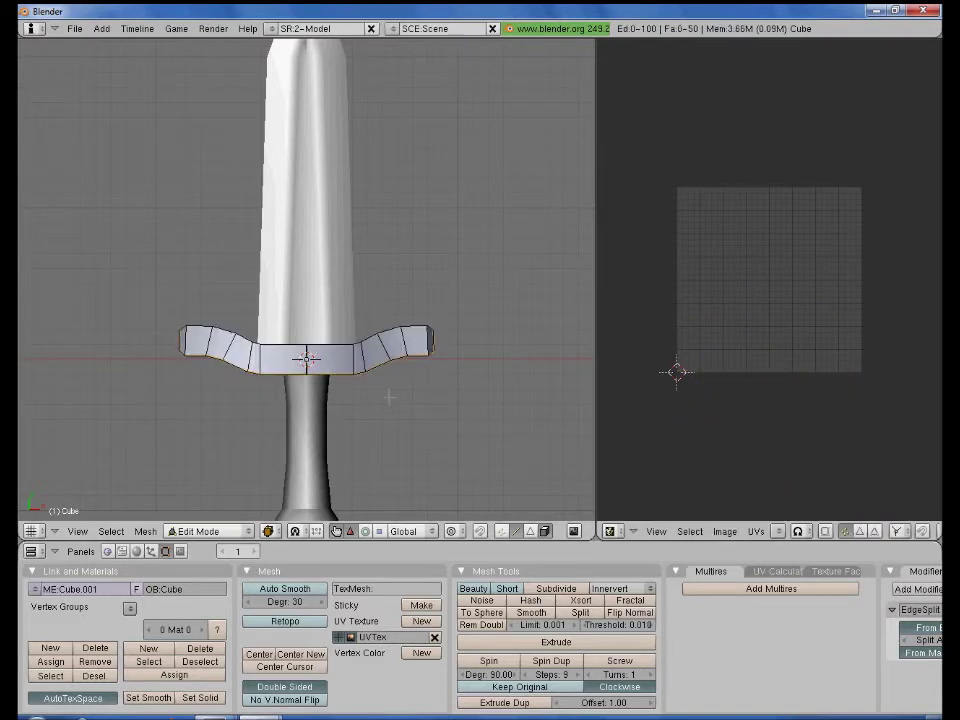
Mark a lengthwise edge loop on the handle as a seam.
{"action": "middle_click_drag", "start_coordinate": [305, 400], "coordinate": [346, 260], "text": "shift"}
{"action": "right_click", "coordinate": [348, 283]}
{"action": "key", "text": "Tab"}
{"action": "key", "text": "a"}
{"action": "key", "text": "a"}
{"action": "mouse_move", "coordinate": [417, 272]}
{"action": "middle_mouse_down"}
{"action": "mouse_move", "coordinate": [214, 217]}
{"action": "mouse_move", "coordinate": [201, 201]}
{"action": "middle_mouse_up"}
{"action": "right_click", "coordinate": [277, 300], "text": "alt"}
{"action": "key", "text": "ctrl+e"}
{"action": "left_click", "coordinate": [277, 272]}
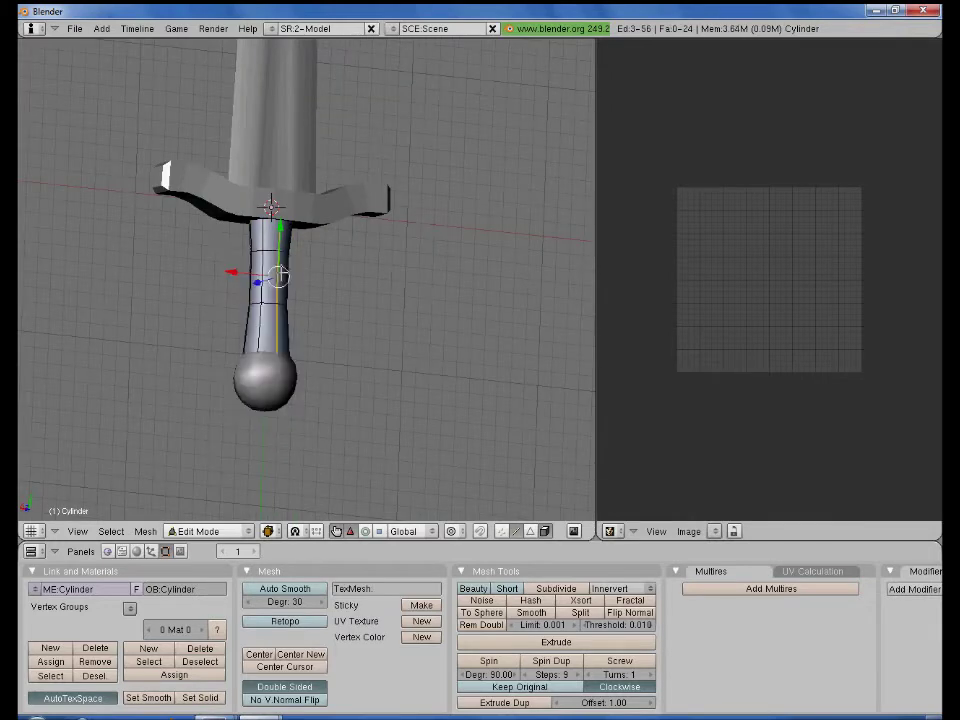
Unwrap the whole handle mesh and move its UVs to the right of the image.
{"action": "key", "text": "KP_1"}
{"action": "key", "text": "a"}
{"action": "key", "text": "u"}
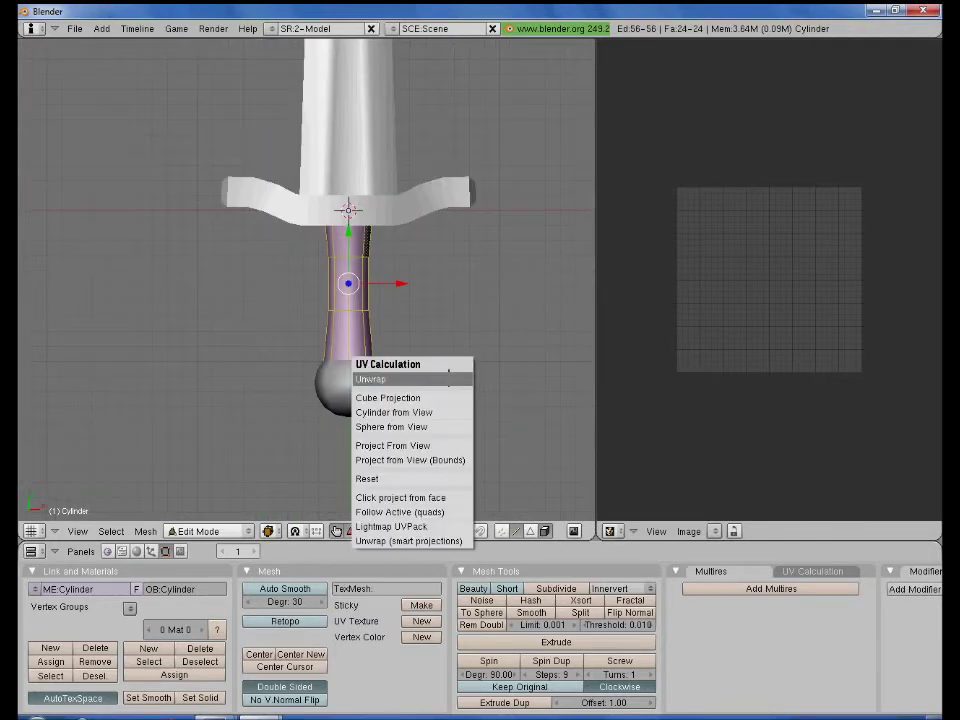
{"action": "left_click", "coordinate": [448, 376]}
{"action": "key", "text": "g"}
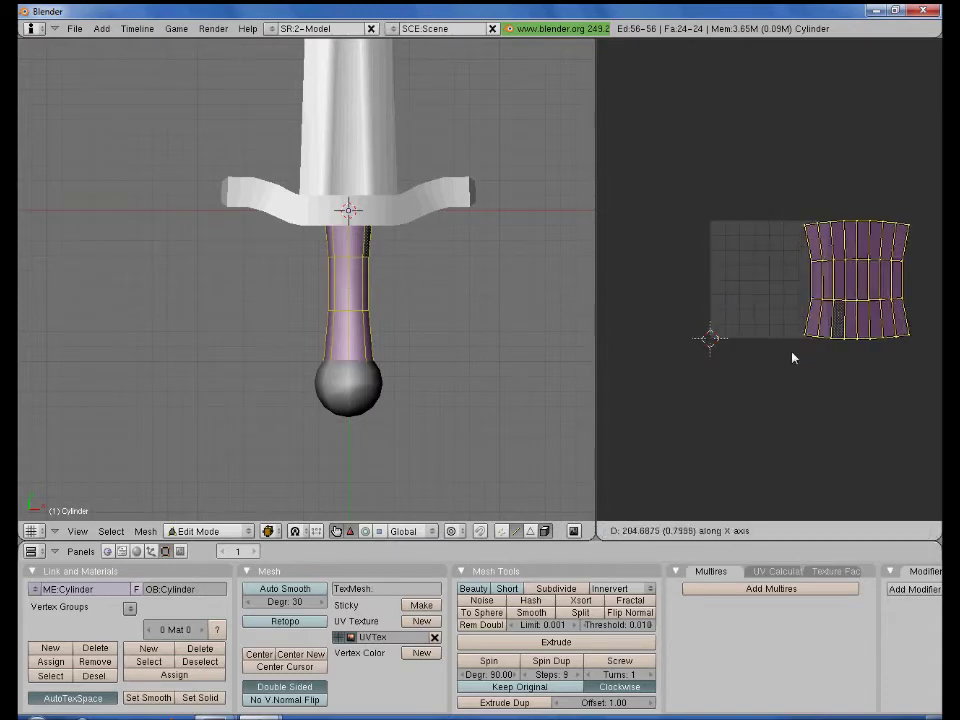
{"action": "left_click", "coordinate": [760, 360]}
{"action": "key", "text": "Tab"}
Select the pommel sphere and mark a seam on its edges.
{"action": "right_click", "coordinate": [369, 401]}
{"action": "key", "text": "Tab"}
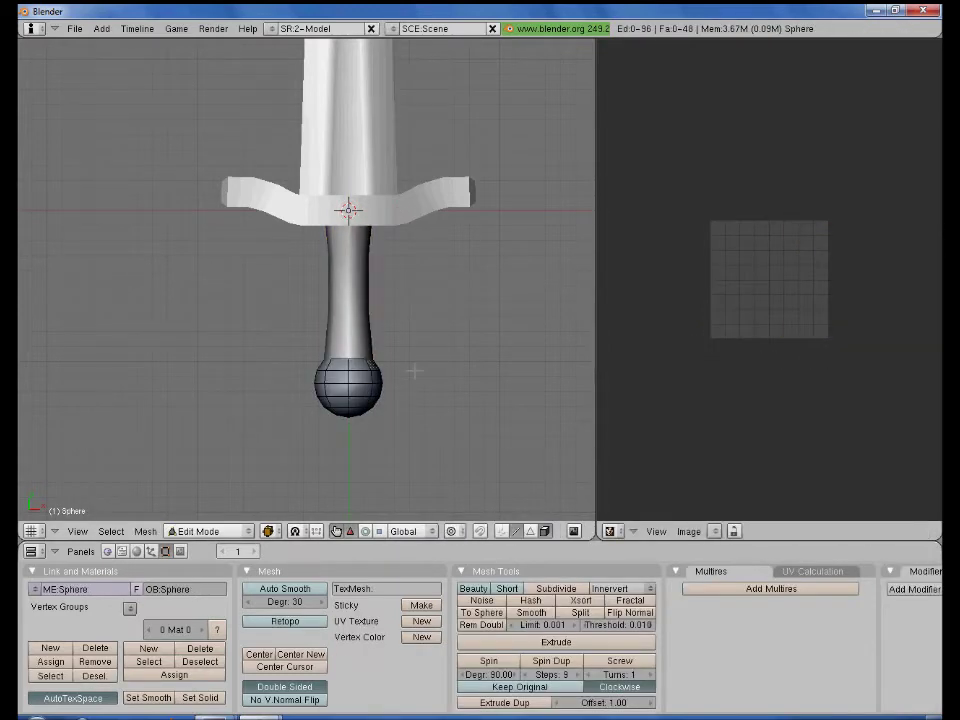
{"action": "scroll", "coordinate": [381, 411], "scroll_direction": "up", "scroll_amount": 2}
{"action": "middle_click_drag", "start_coordinate": [383, 447], "coordinate": [242, 133]}
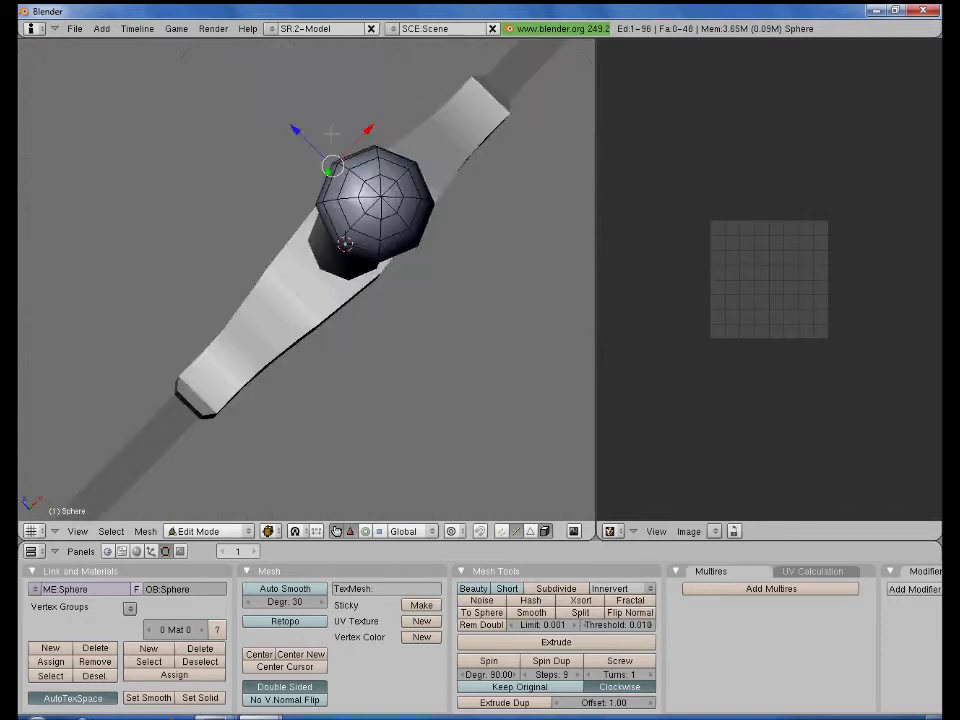
{"action": "right_click", "coordinate": [176, 152], "text": "alt"}
{"action": "key", "text": "ctrl+e"}
{"action": "left_click", "coordinate": [176, 152]}
Unwrap the whole pommel sphere and move its UV island above the image.
{"action": "key", "text": "KP_1"}
{"action": "key", "text": "a"}
{"action": "key", "text": "u"}
{"action": "left_click", "coordinate": [333, 400]}
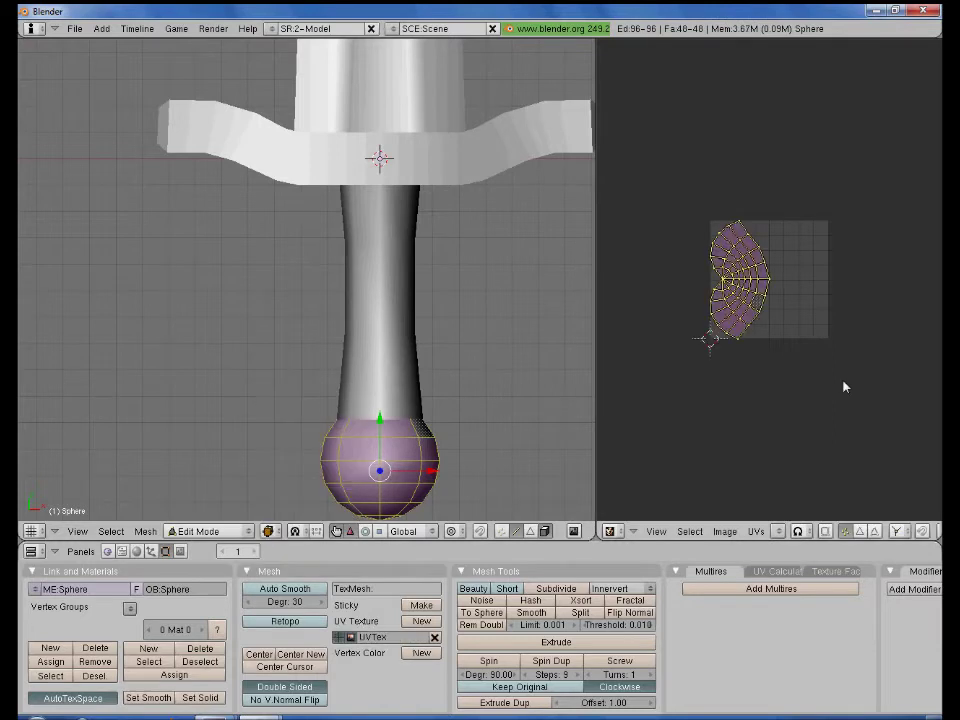
{"action": "key", "text": "g"}
{"action": "left_click", "coordinate": [718, 285]}
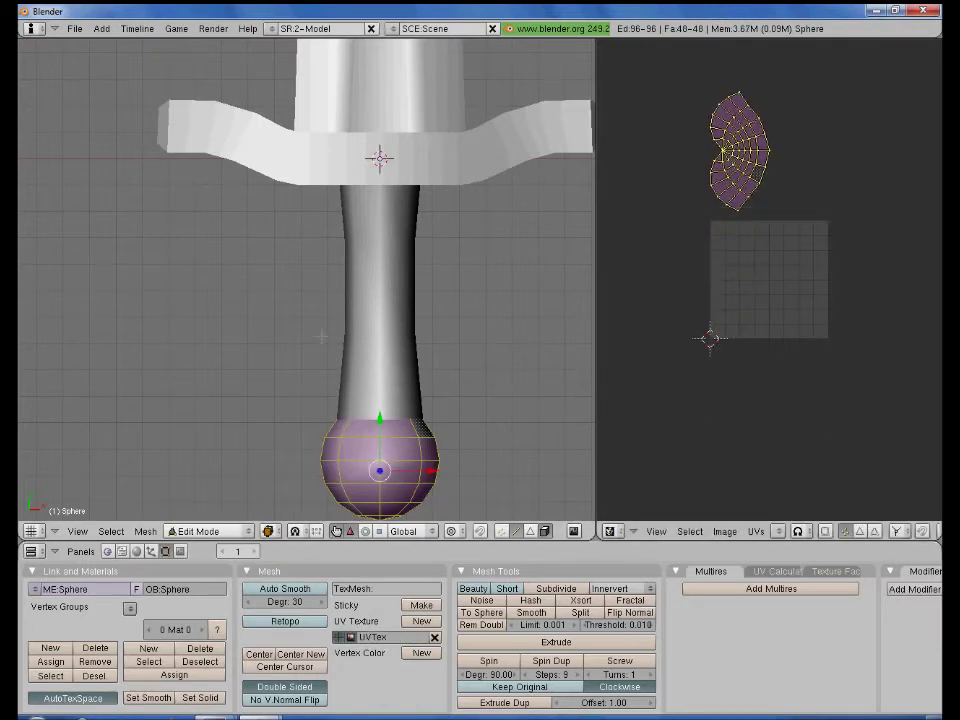
{"action": "key", "text": "Tab"}
{"action": "scroll", "coordinate": [305, 338], "scroll_direction": "down", "scroll_amount": 2}
{"action": "scroll", "coordinate": [305, 338], "scroll_direction": "down", "scroll_amount": 2}
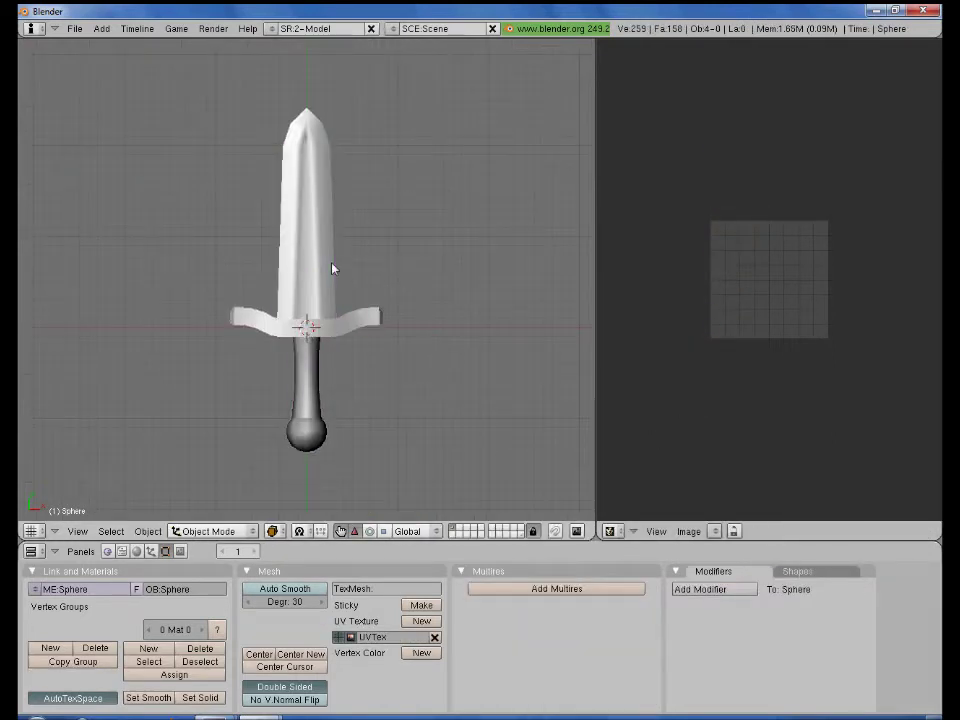
Apply the EdgeSplit modifiers on the blade and the crossguard.
{"action": "right_click", "coordinate": [330, 264]}
{"action": "left_click", "coordinate": [845, 628]}
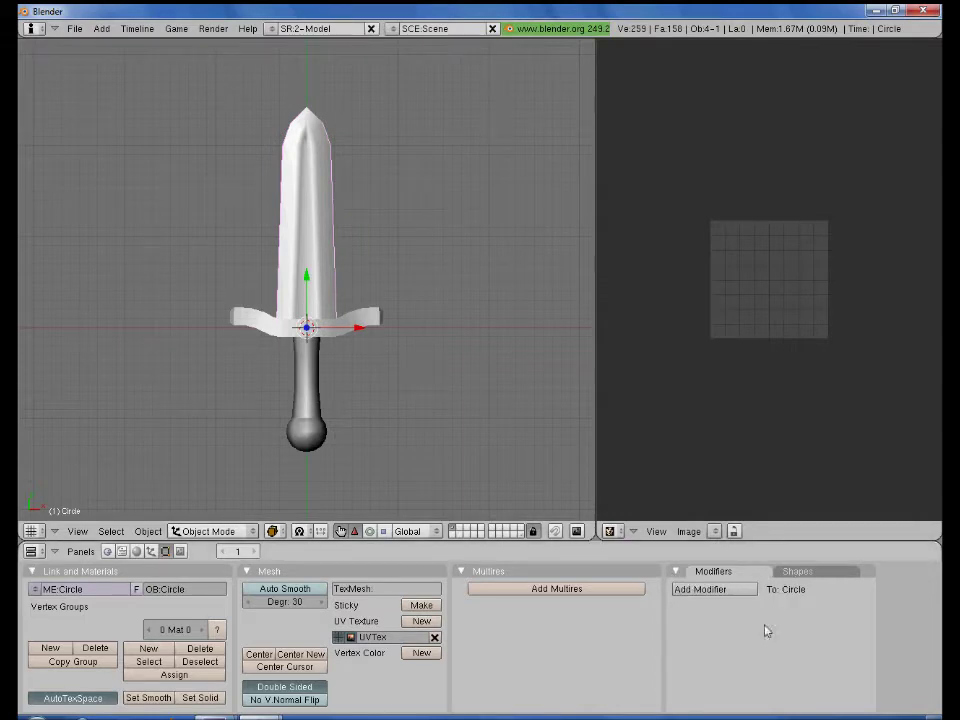
{"action": "right_click", "coordinate": [358, 332]}
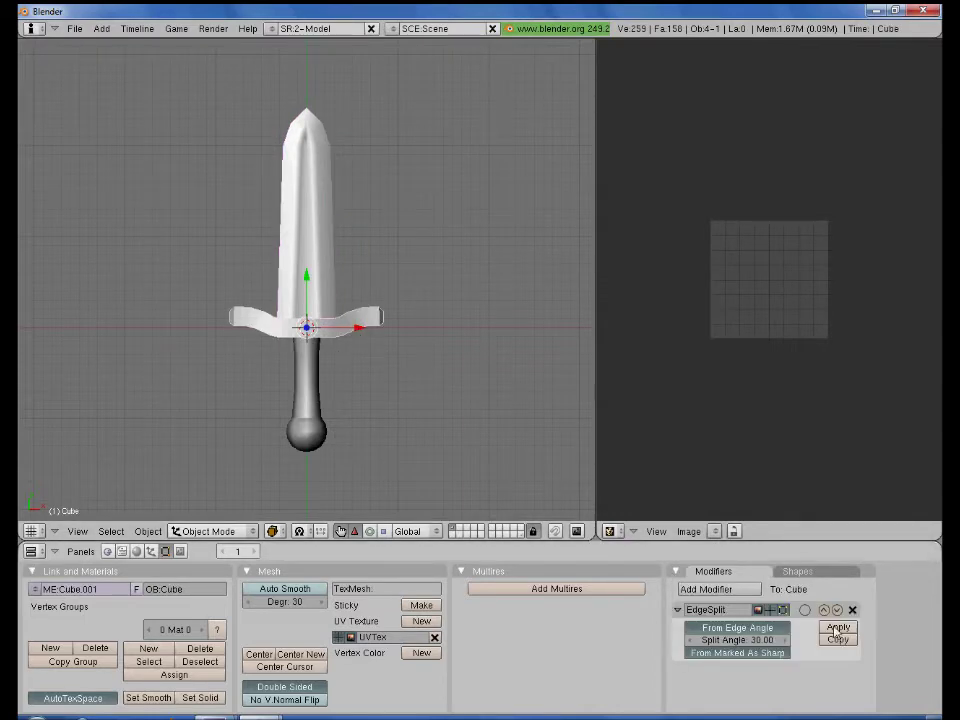
{"action": "left_click", "coordinate": [838, 630]}
Join the blade, crossguard, handle and pommel into one mesh and show its UVs full-screen.
{"action": "right_click", "coordinate": [324, 279]}
{"action": "right_click", "coordinate": [262, 320], "text": "shift"}
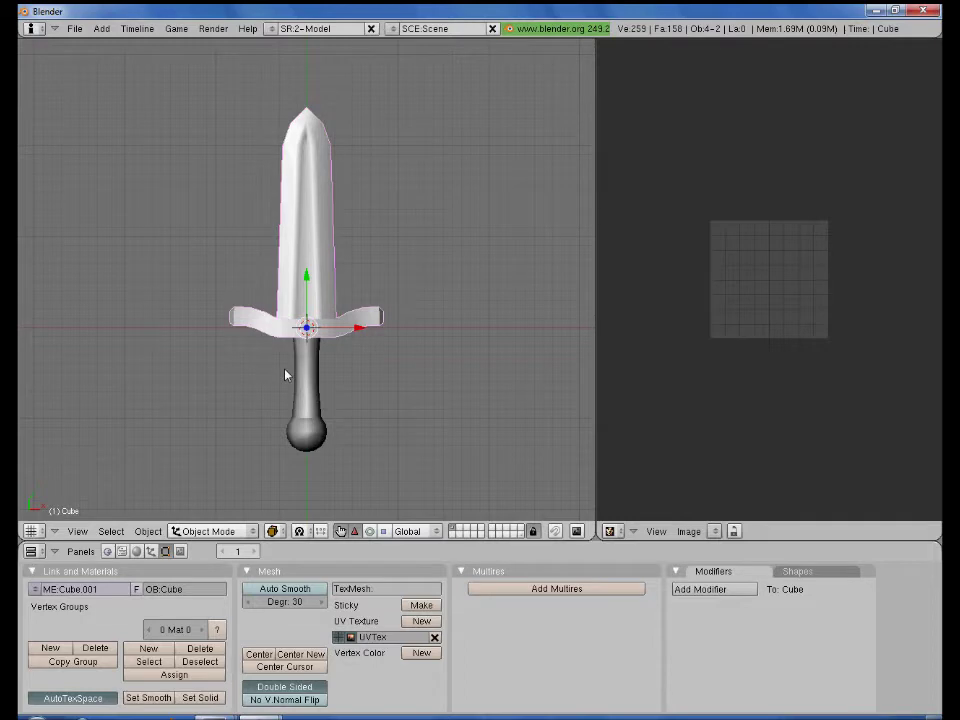
{"action": "right_click", "coordinate": [306, 400], "text": "shift"}
{"action": "right_click", "coordinate": [318, 438], "text": "shift"}
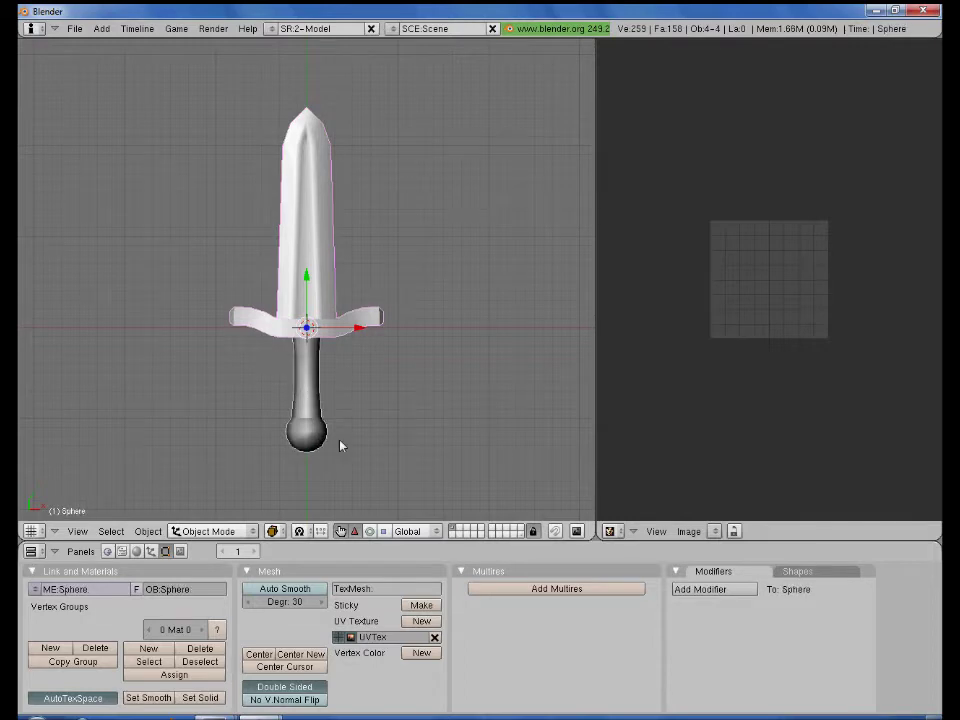
{"action": "key", "text": "ctrl+j"}
{"action": "left_click", "coordinate": [340, 441]}
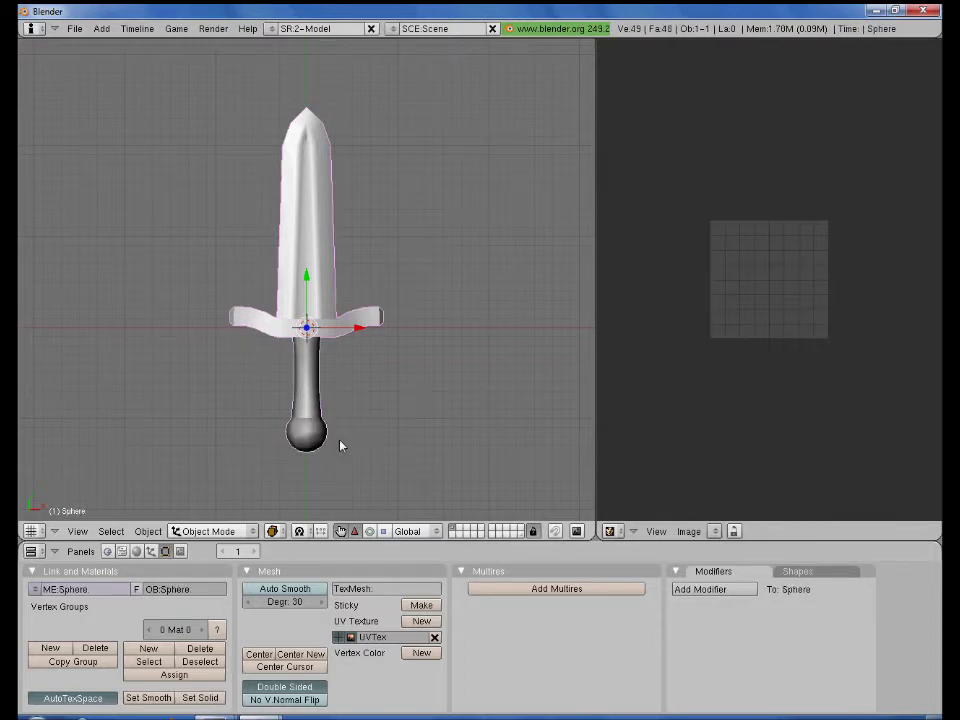
{"action": "key", "text": "Tab"}
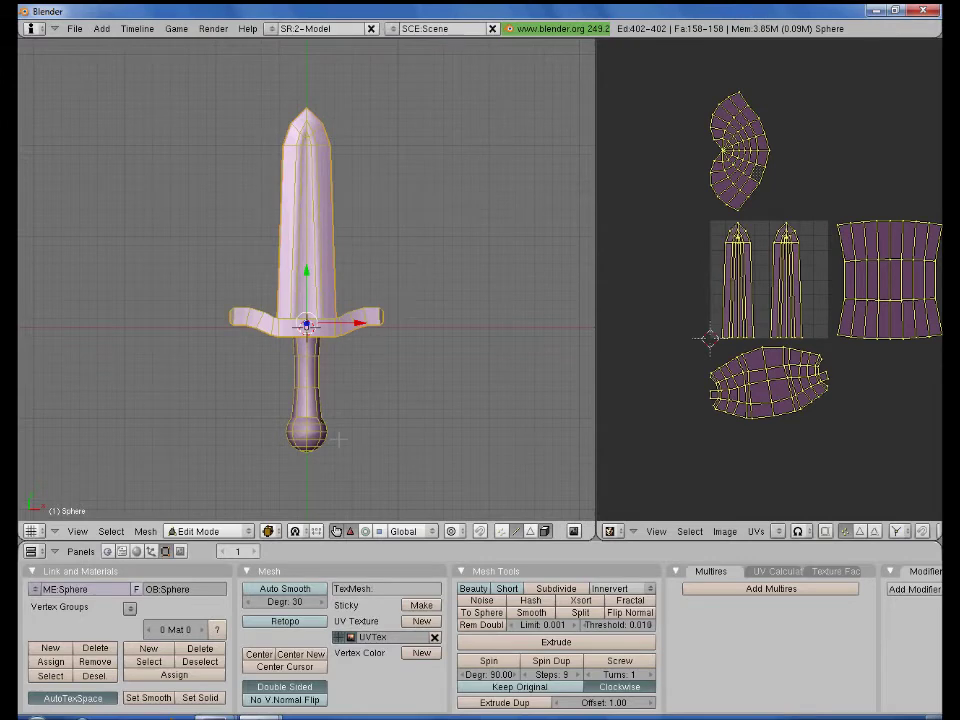
{"action": "key", "text": "ctrl+Up"}
Slide the two blade UV islands horizontally so they sit side by side at the image's left.
{"action": "scroll", "coordinate": [530, 380], "scroll_direction": "up", "scroll_amount": 5}
{"action": "scroll", "coordinate": [470, 335], "scroll_direction": "down", "scroll_amount": 2}
{"action": "key", "text": "a"}
{"action": "key", "text": "l"}
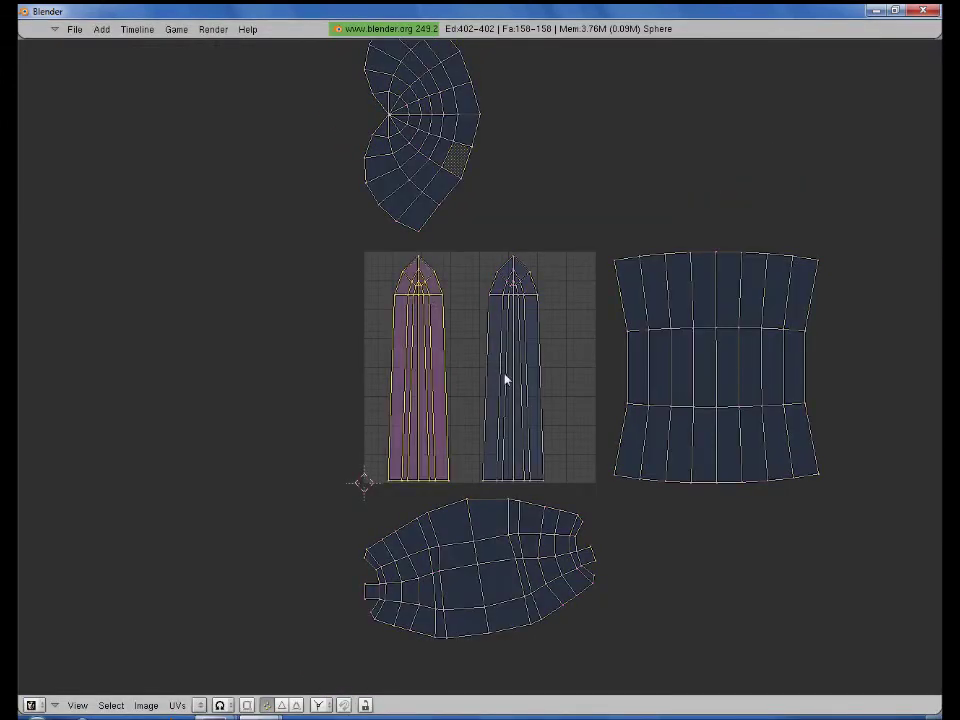
{"action": "key", "text": "g"}
{"action": "key", "text": "x"}
{"action": "left_click", "coordinate": [459, 386]}
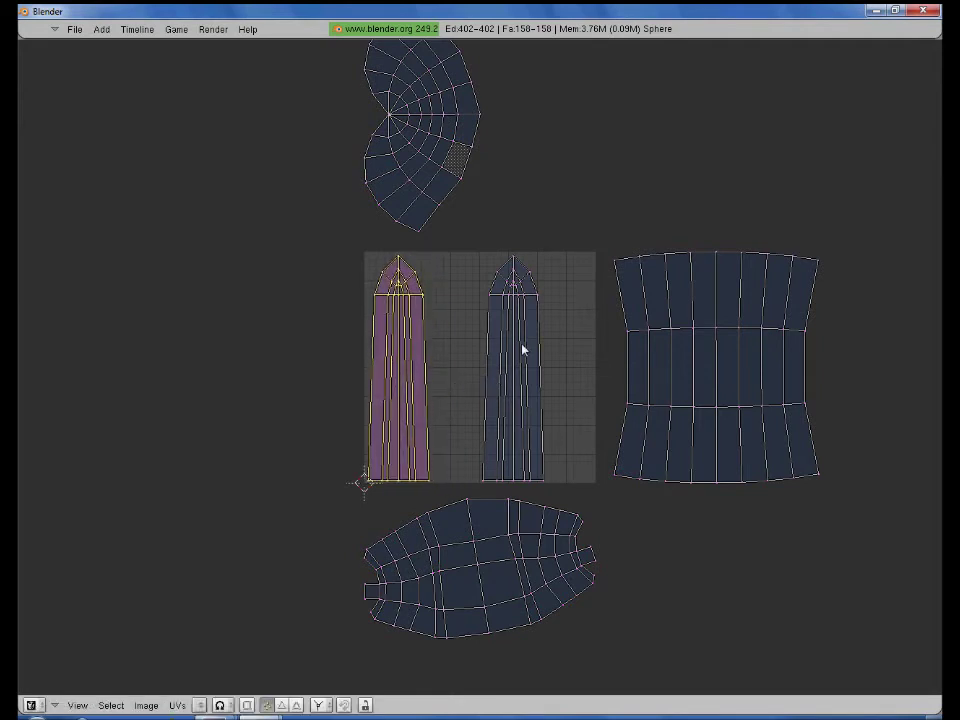
{"action": "key", "text": "a"}
{"action": "key", "text": "l"}
{"action": "key", "text": "g"}
{"action": "key", "text": "x"}
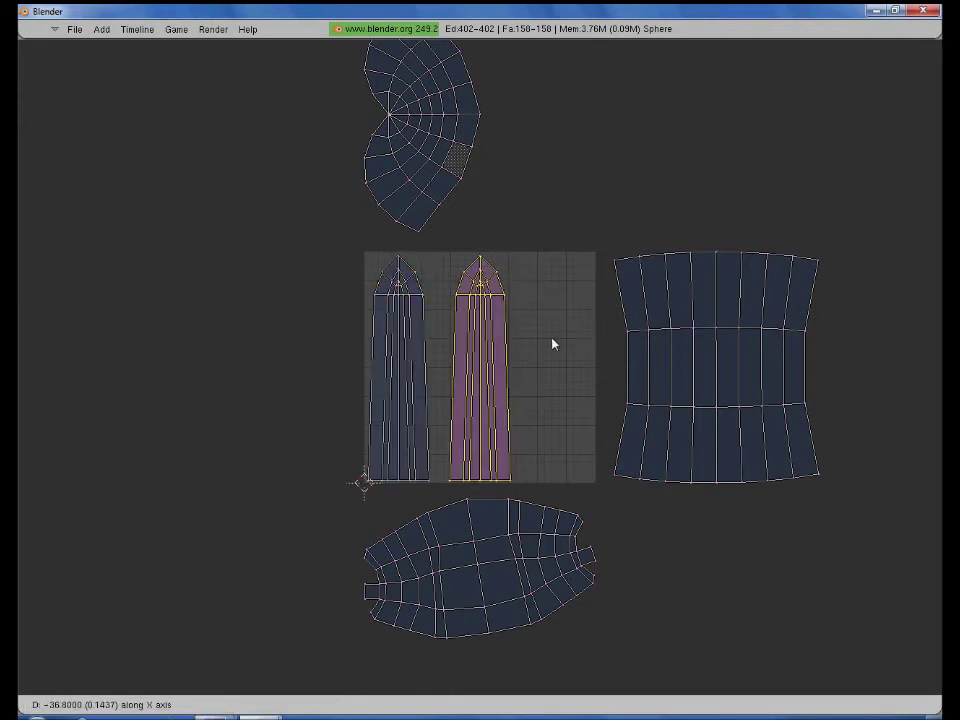
{"action": "left_click", "coordinate": [553, 353]}
{"action": "key", "text": "a"}
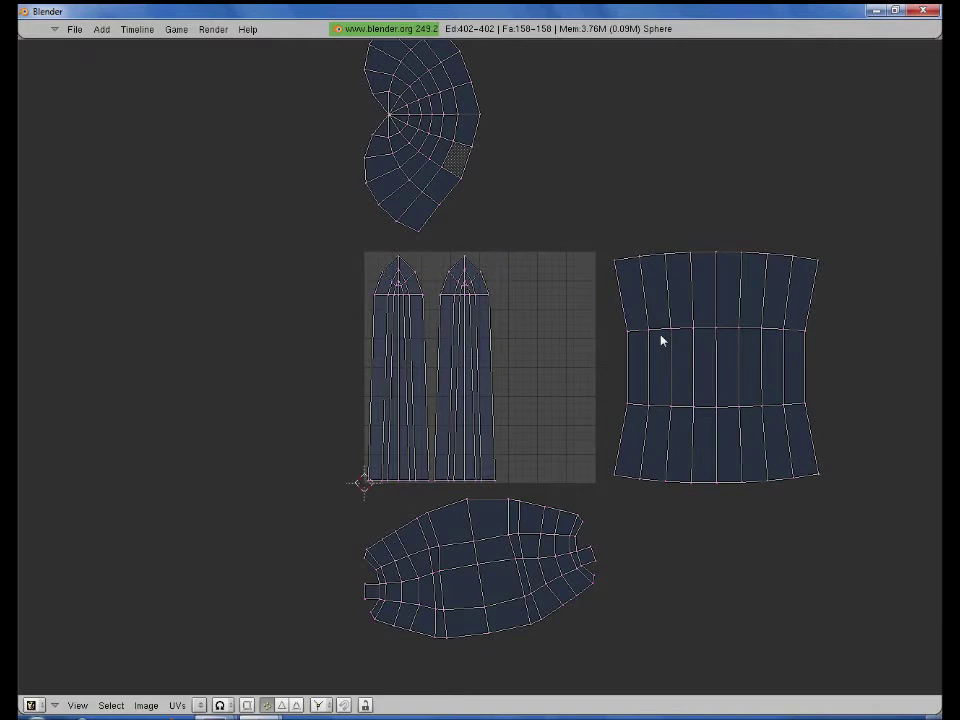
Shrink the handle island, place it at the image's top right and rotate it 90°.
{"action": "key", "text": "l"}
{"action": "key", "text": "s"}
{"action": "left_click", "coordinate": [791, 445]}
{"action": "key", "text": "g"}
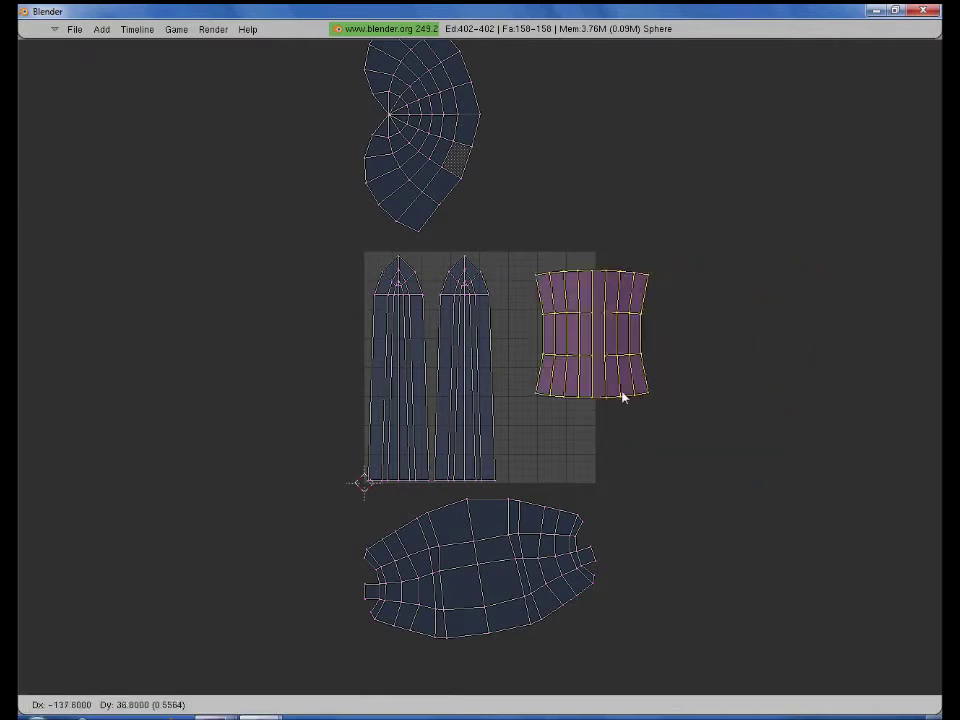
{"action": "left_click", "coordinate": [594, 386]}
{"action": "key", "text": "s"}
{"action": "left_click", "coordinate": [639, 429]}
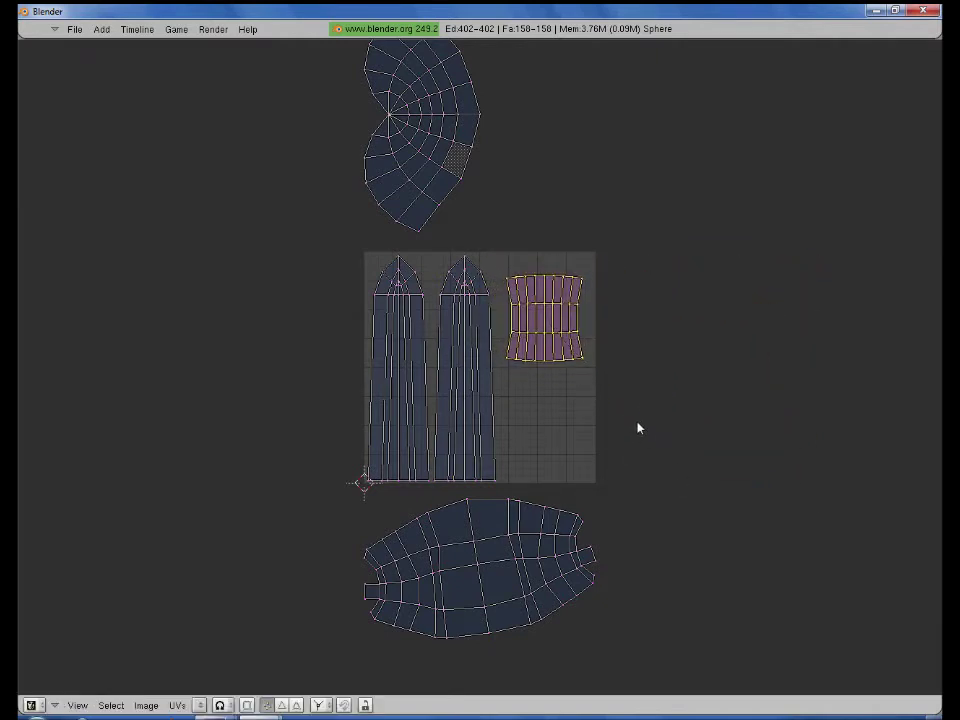
{"action": "key", "text": "g"}
{"action": "left_click", "coordinate": [633, 399]}
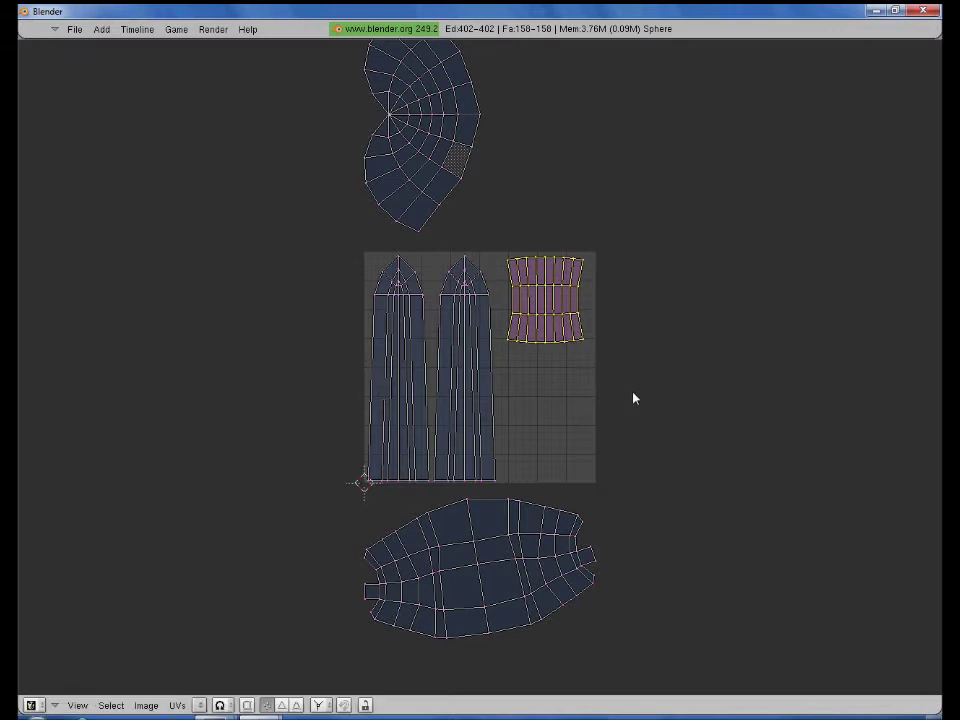
{"action": "type", "text": "r90"}
{"action": "key", "text": "Return"}
{"action": "key", "text": "a"}
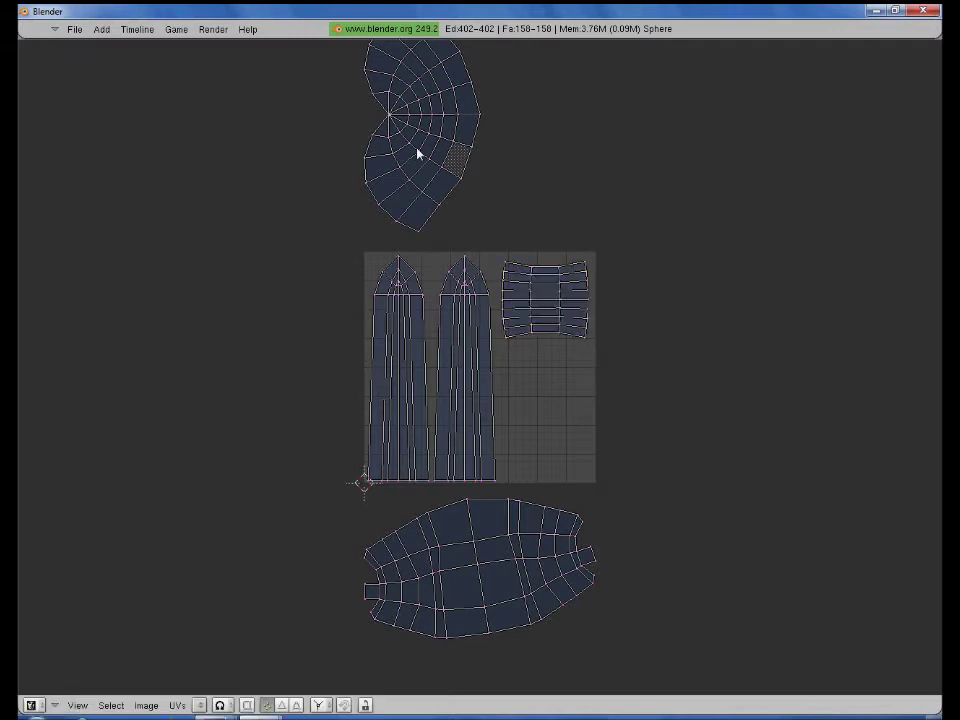
Rotate the pommel island 90°, shrink it and place it under the handle island.
{"action": "type", "text": "lr90"}
{"action": "key", "text": "Return"}
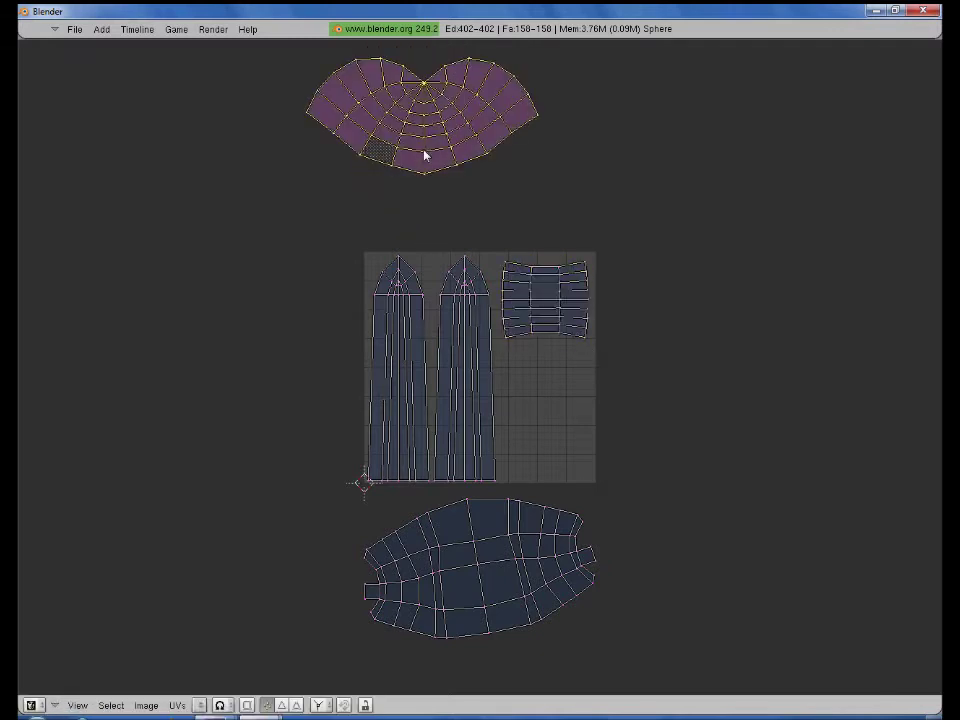
{"action": "key", "text": "g"}
{"action": "left_click", "coordinate": [576, 414]}
{"action": "key", "text": "s"}
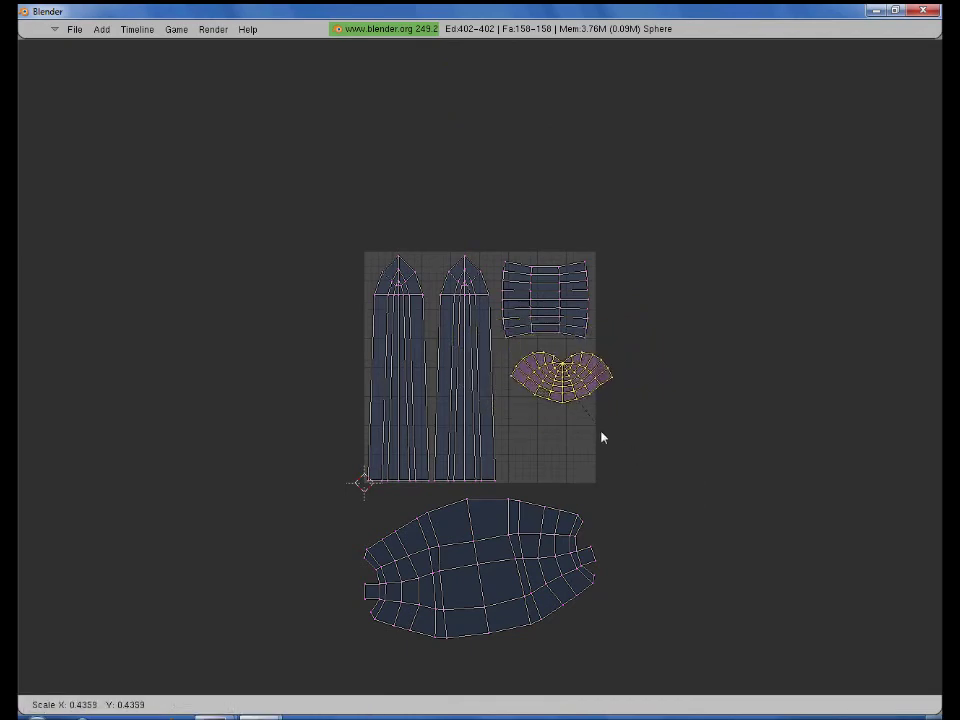
{"action": "left_click", "coordinate": [603, 437]}
{"action": "scroll", "coordinate": [620, 450], "scroll_direction": "up", "scroll_amount": 2}
{"action": "key", "text": "g"}
{"action": "left_click", "coordinate": [711, 444]}
{"action": "key", "text": "s"}
{"action": "key", "text": "g"}
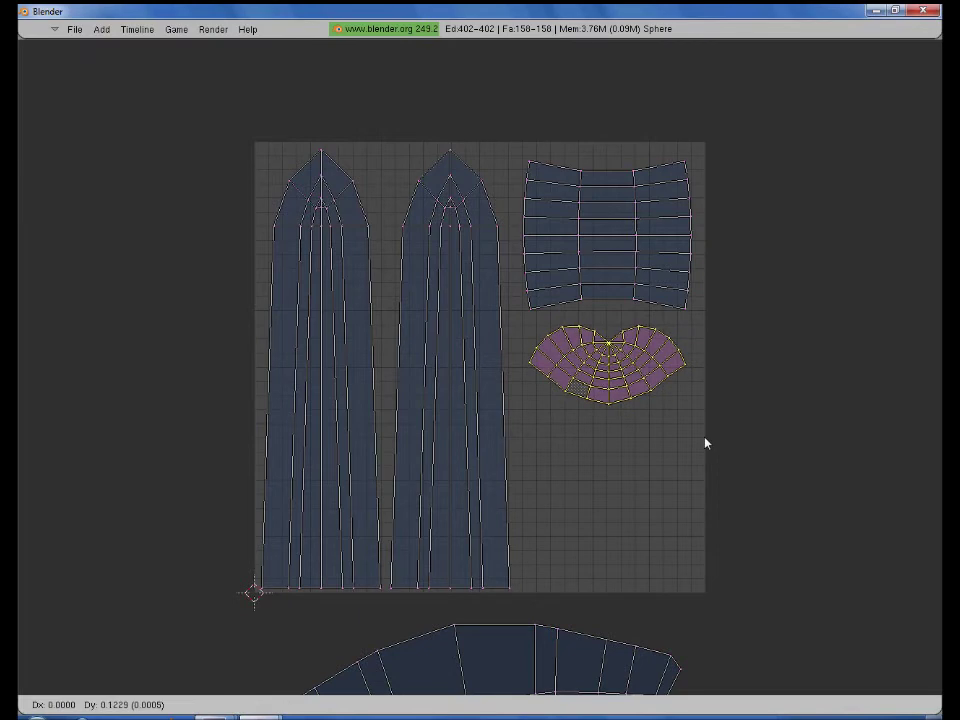
{"action": "key", "text": "Escape"}
Box-select the crossguard island, shrink it and move and rotate it into the bottom right.
{"action": "middle_click_drag", "start_coordinate": [679, 493], "coordinate": [572, 452]}
{"action": "key", "text": "a"}
{"action": "scroll", "coordinate": [429, 574], "scroll_direction": "down", "scroll_amount": 3}
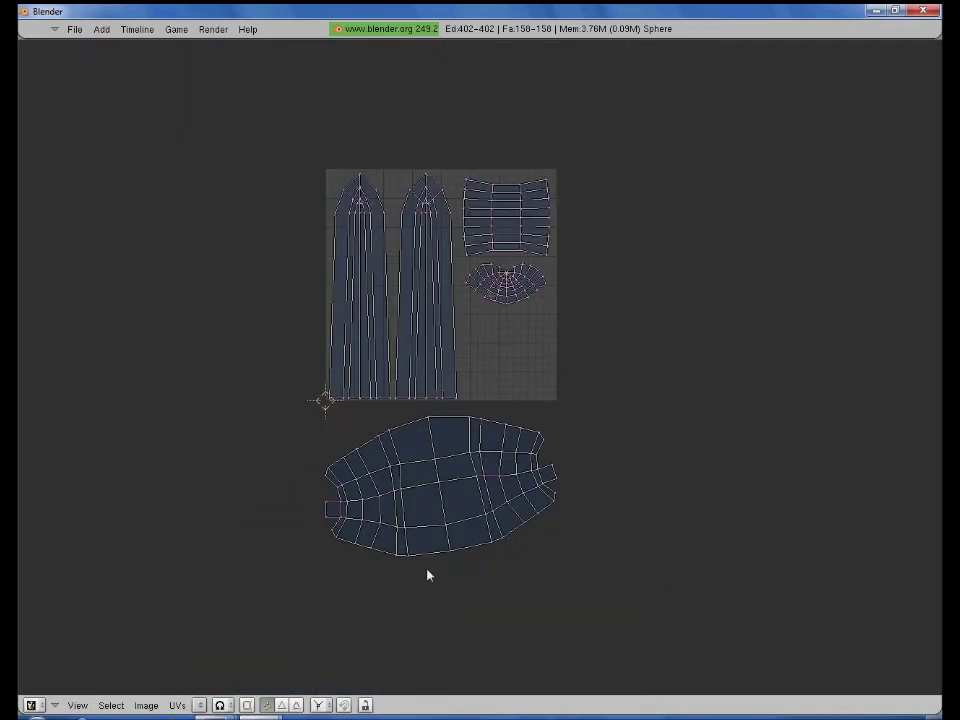
{"action": "scroll", "coordinate": [289, 463], "scroll_direction": "up", "scroll_amount": 1}
{"action": "key", "text": "b"}
{"action": "left_click_drag", "start_coordinate": [155, 363], "coordinate": [655, 592]}
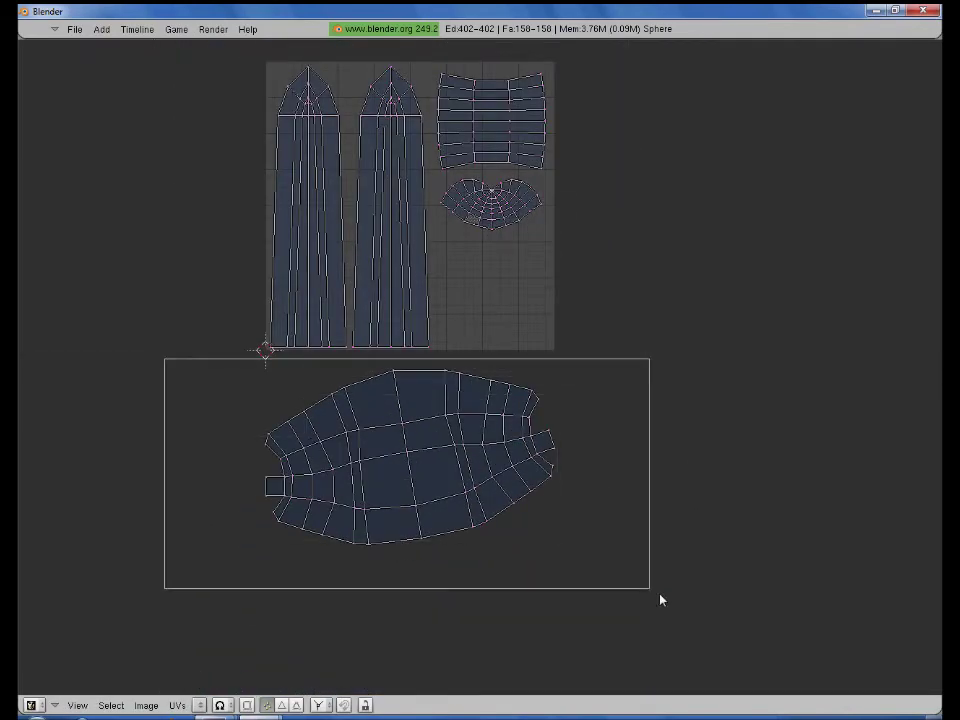
{"action": "key", "text": "s"}
{"action": "left_click", "coordinate": [540, 552]}
{"action": "key", "text": "g"}
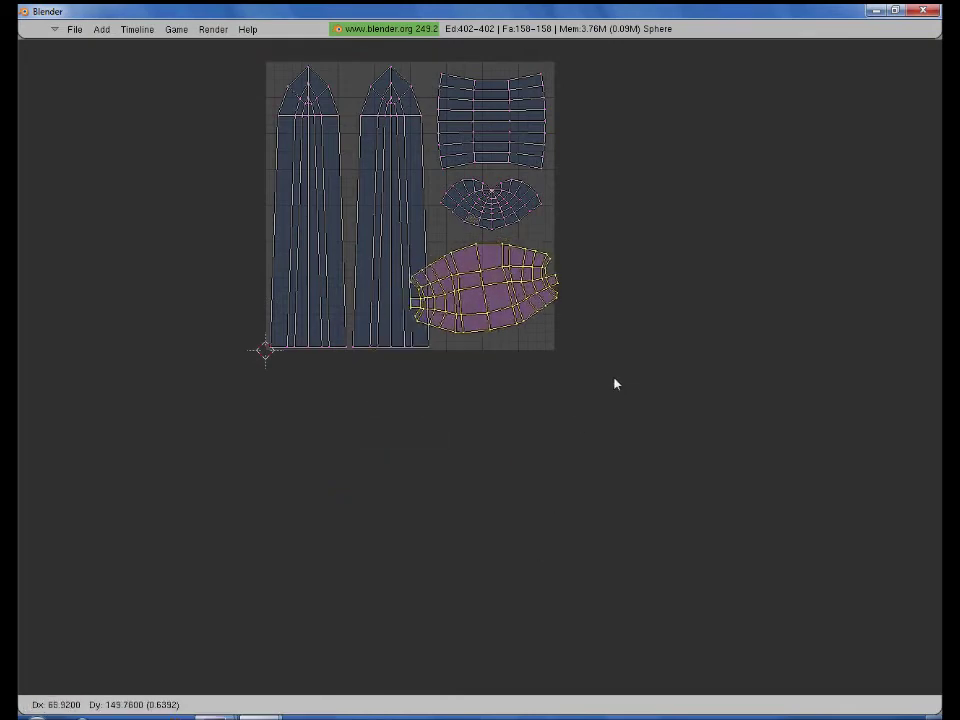
{"action": "left_click", "coordinate": [636, 396]}
{"action": "scroll", "coordinate": [660, 370], "scroll_direction": "up", "scroll_amount": 3}
{"action": "key", "text": "r"}
{"action": "left_click", "coordinate": [660, 313]}
Fine-tune the crossguard island's size, rotation and position inside the image, then select all islands.
{"action": "scroll", "coordinate": [660, 380], "scroll_direction": "up", "scroll_amount": 2}
{"action": "scroll", "coordinate": [700, 450], "scroll_direction": "up", "scroll_amount": 1}
{"action": "scroll", "coordinate": [736, 507], "scroll_direction": "down", "scroll_amount": 2}
{"action": "key", "text": "s"}
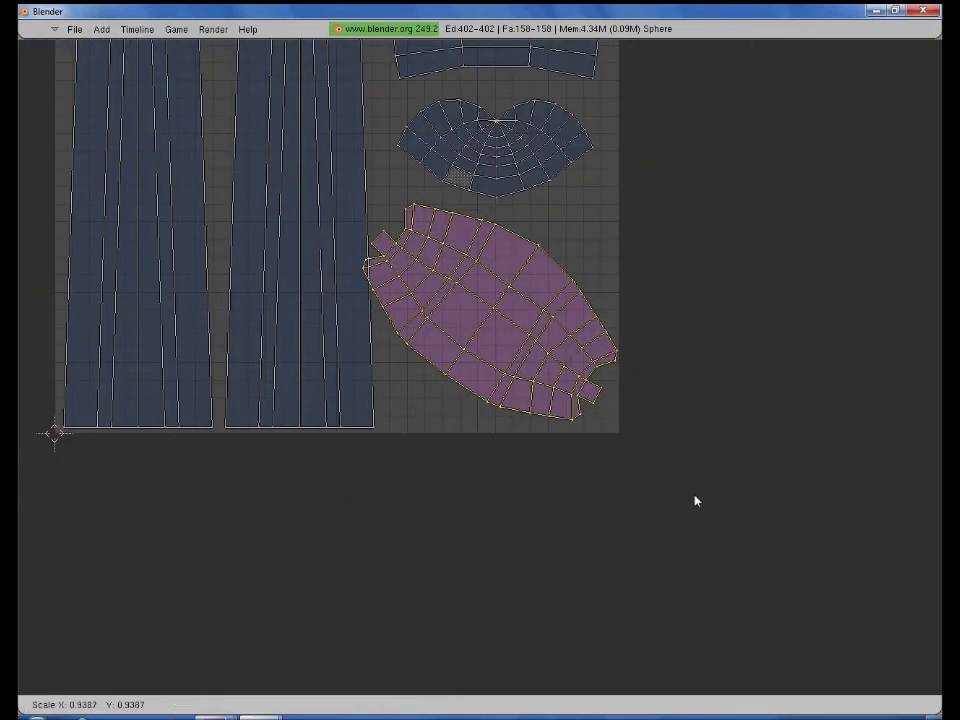
{"action": "left_click", "coordinate": [681, 493]}
{"action": "key", "text": "r"}
{"action": "left_click", "coordinate": [696, 360]}
{"action": "key", "text": "g"}
{"action": "left_click", "coordinate": [750, 336]}
{"action": "key", "text": "r"}
{"action": "left_click", "coordinate": [766, 352]}
{"action": "key", "text": "g"}
{"action": "left_click", "coordinate": [711, 375]}
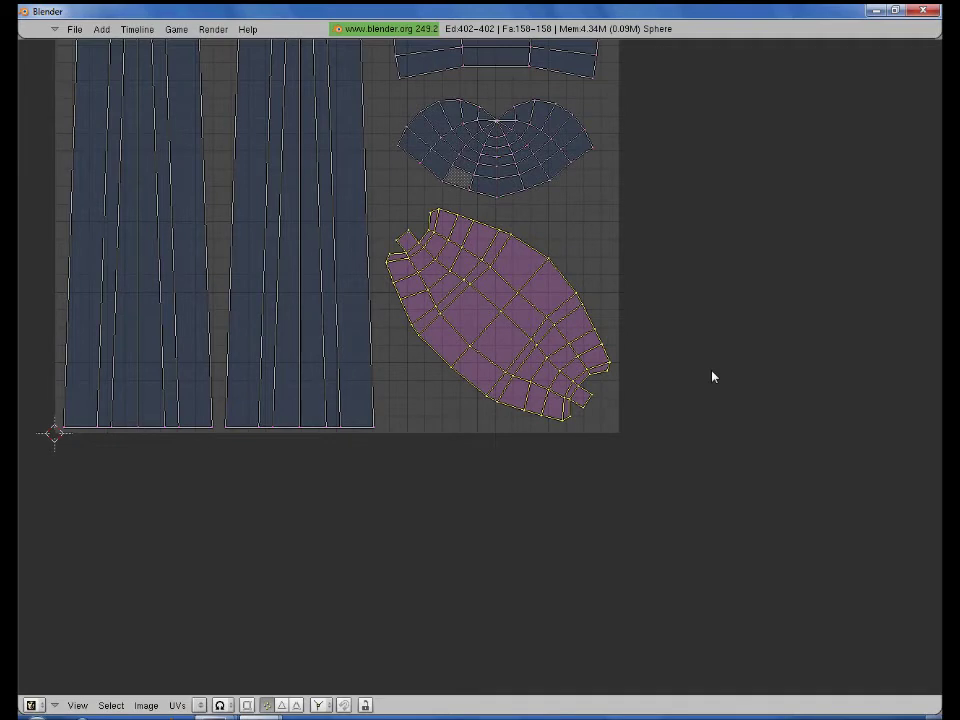
{"action": "scroll", "coordinate": [574, 443], "scroll_direction": "down", "scroll_amount": 5}
{"action": "key", "text": "Tab"}
{"action": "key", "text": "Tab"}
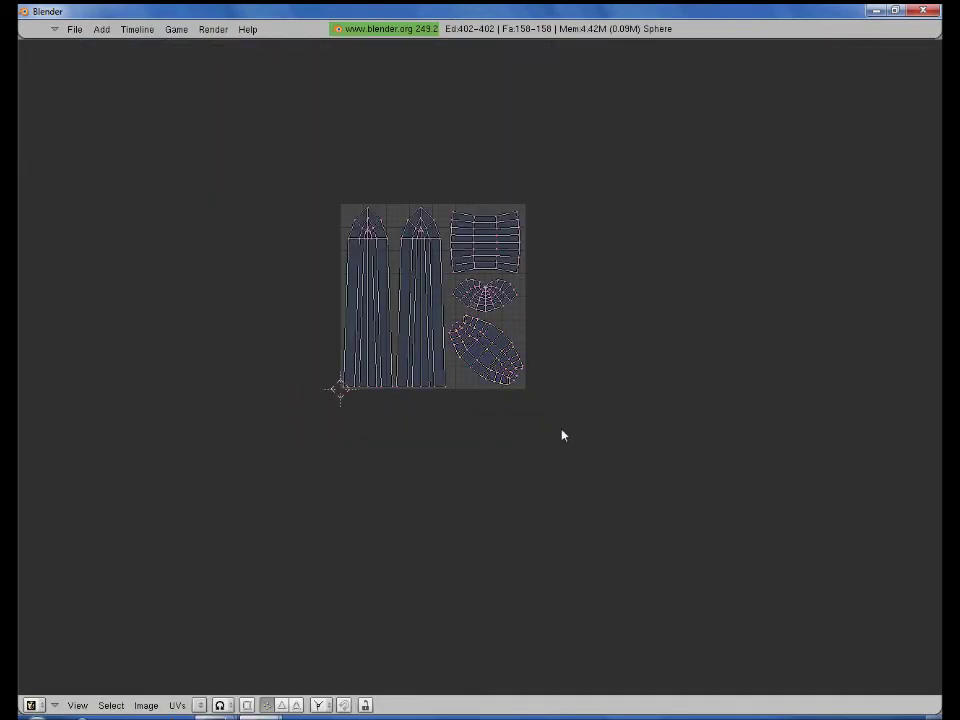
{"action": "key", "text": "a"}
{"action": "scroll", "coordinate": [559, 435], "scroll_direction": "up", "scroll_amount": 3}
{"action": "left_click", "coordinate": [181, 706]}
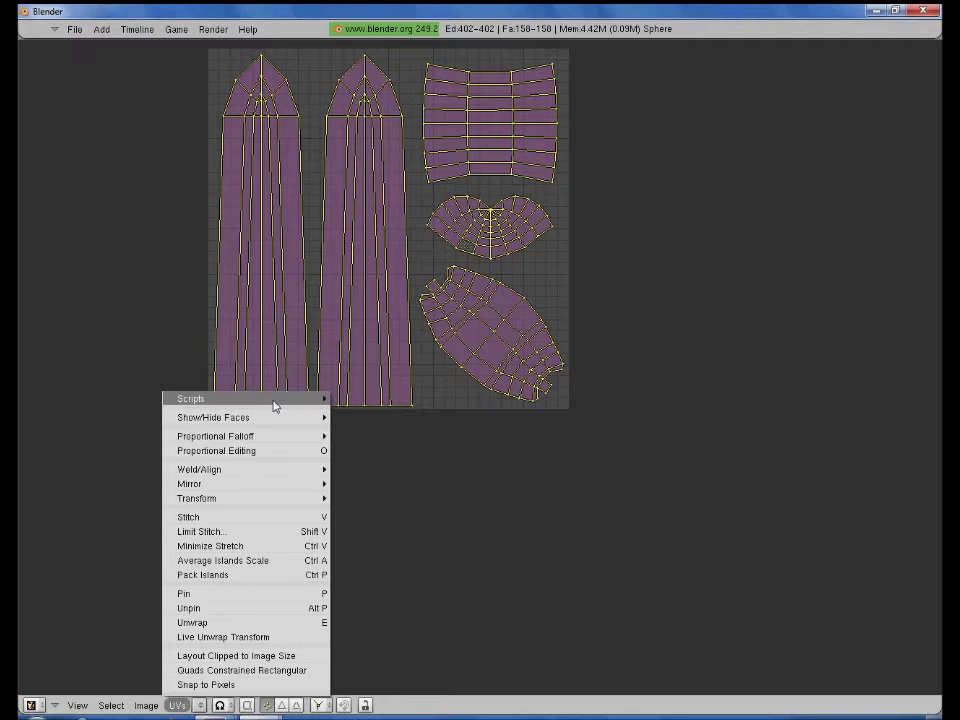
{"action": "mouse_move", "coordinate": [245, 398]}
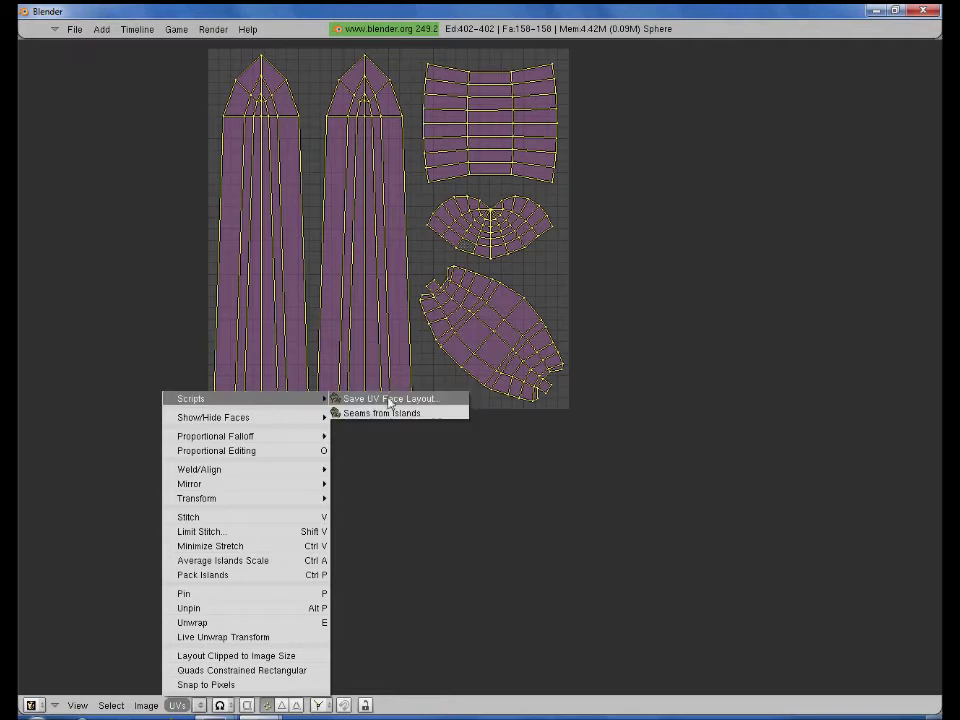
Export the UV face layout as SchwertUV_Sphere.tga in the F:\Schwert folder.
{"action": "left_click", "coordinate": [390, 399]}
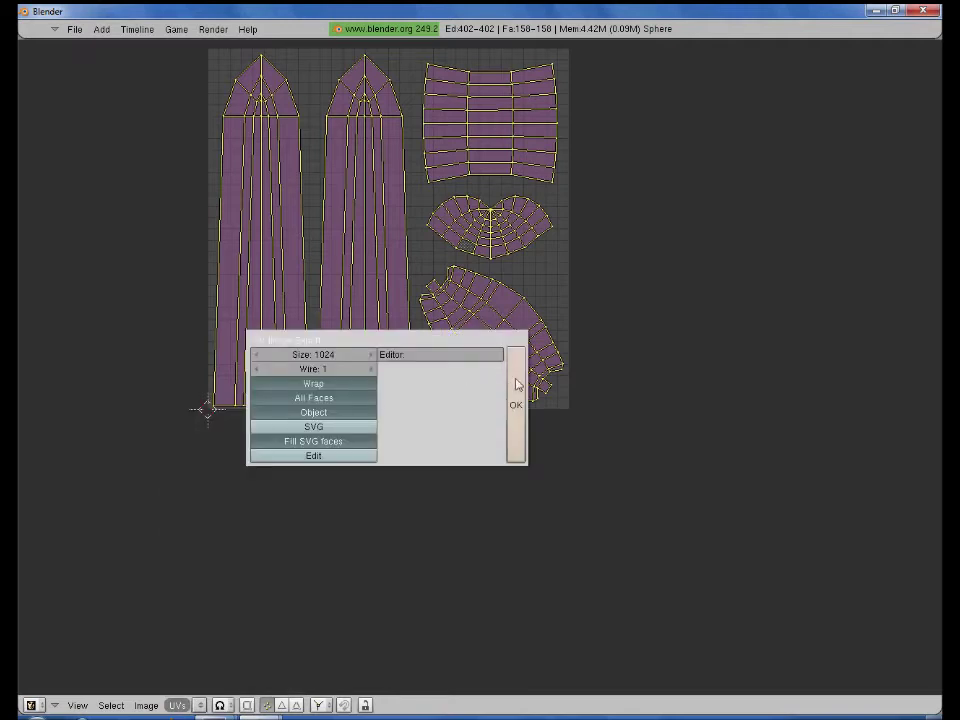
{"action": "left_click", "coordinate": [514, 390]}
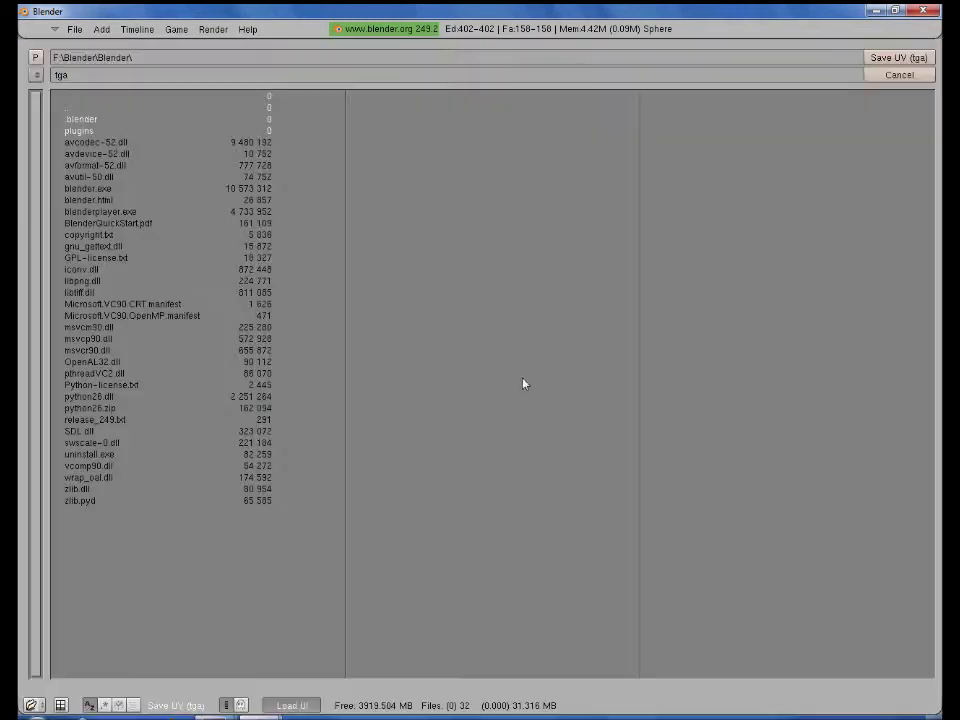
{"action": "left_click", "coordinate": [36, 78]}
{"action": "left_click", "coordinate": [60, 189]}
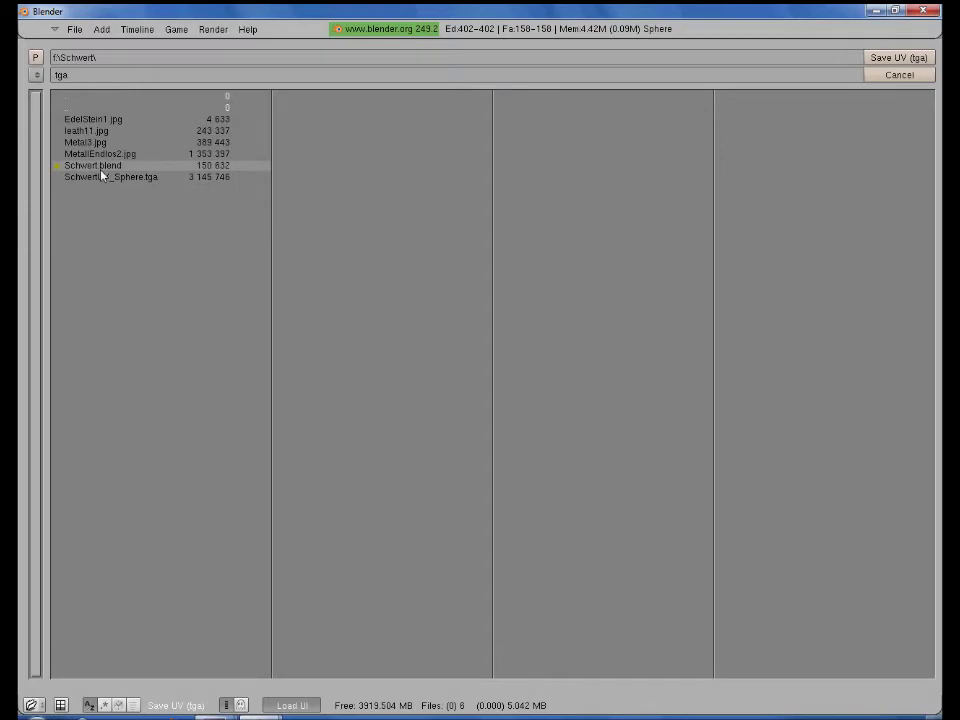
{"action": "left_click", "coordinate": [104, 178]}
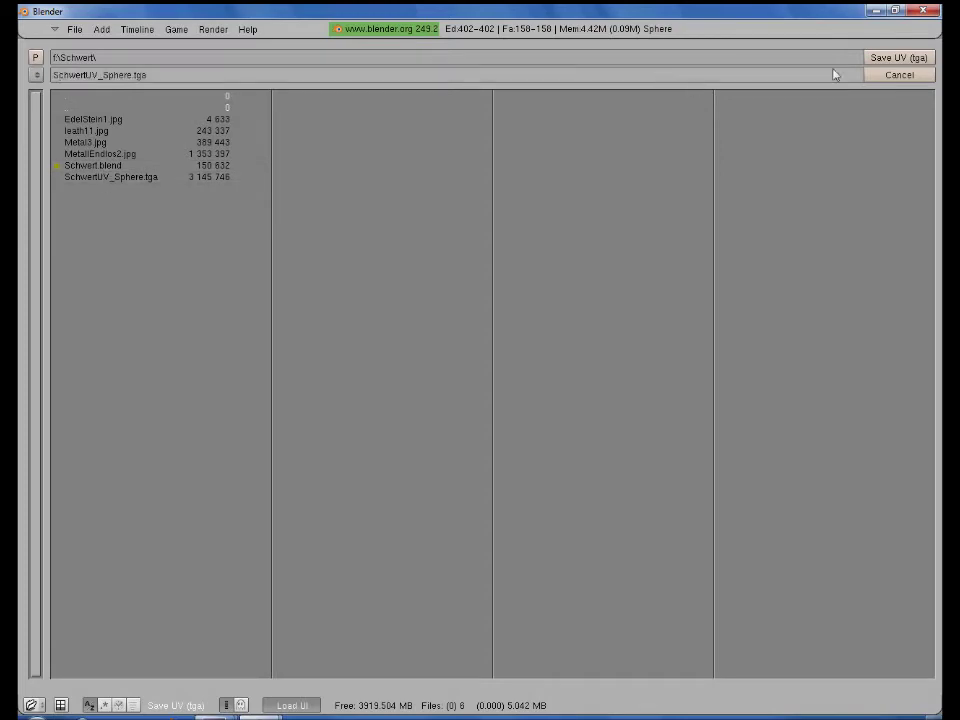
{"action": "left_click", "coordinate": [884, 59]}
{"action": "scroll", "coordinate": [524, 348], "scroll_direction": "down", "scroll_amount": 2}
Restore the split layout and save the Blender scene as Schwert1.blend.
{"action": "key", "text": "ctrl+Up"}
{"action": "key", "text": "a"}
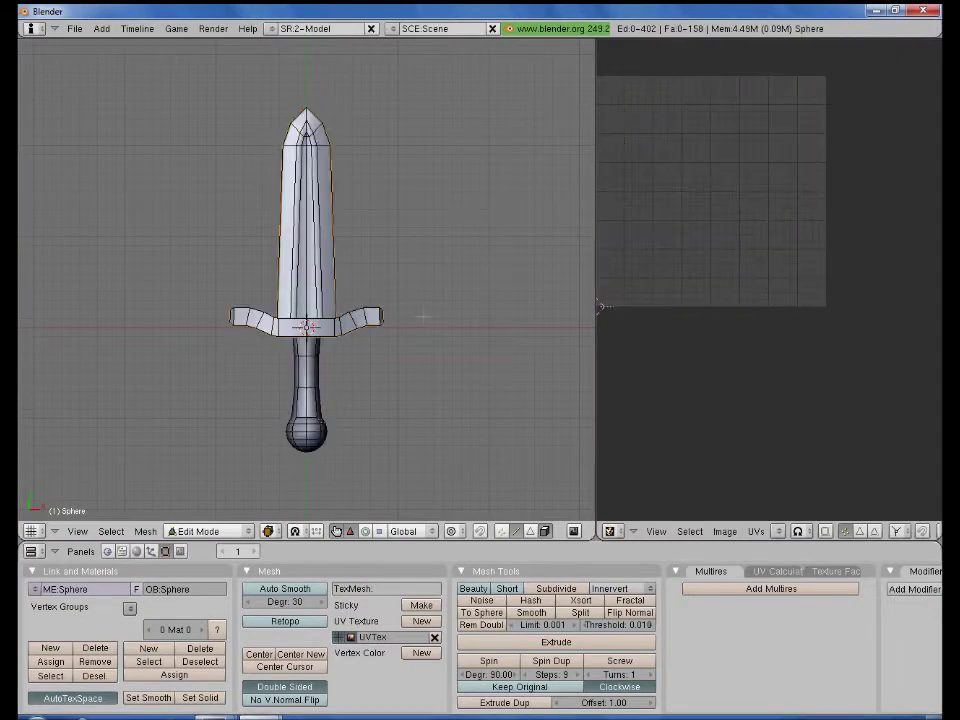
{"action": "key", "text": "ctrl+w"}
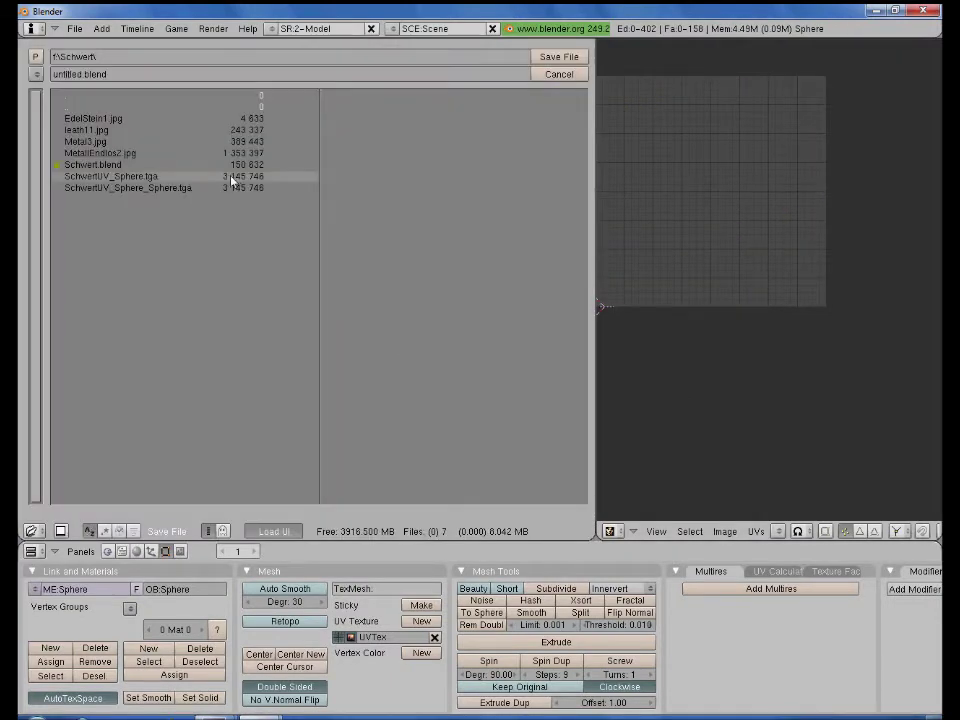
{"action": "left_click", "coordinate": [151, 164]}
{"action": "key", "text": "KP_Add"}
{"action": "key", "text": "Return"}
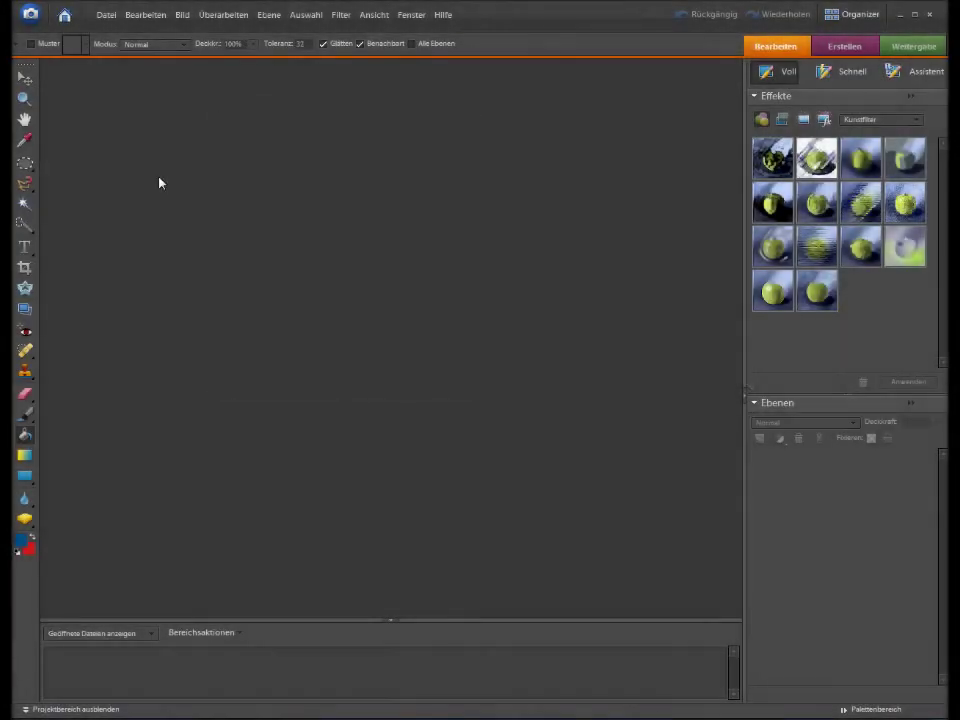
Open the SchwertUV_Sphere TGA layout image from F:\Schwert via Datei > Öffnen.
{"action": "left_click", "coordinate": [103, 17]}
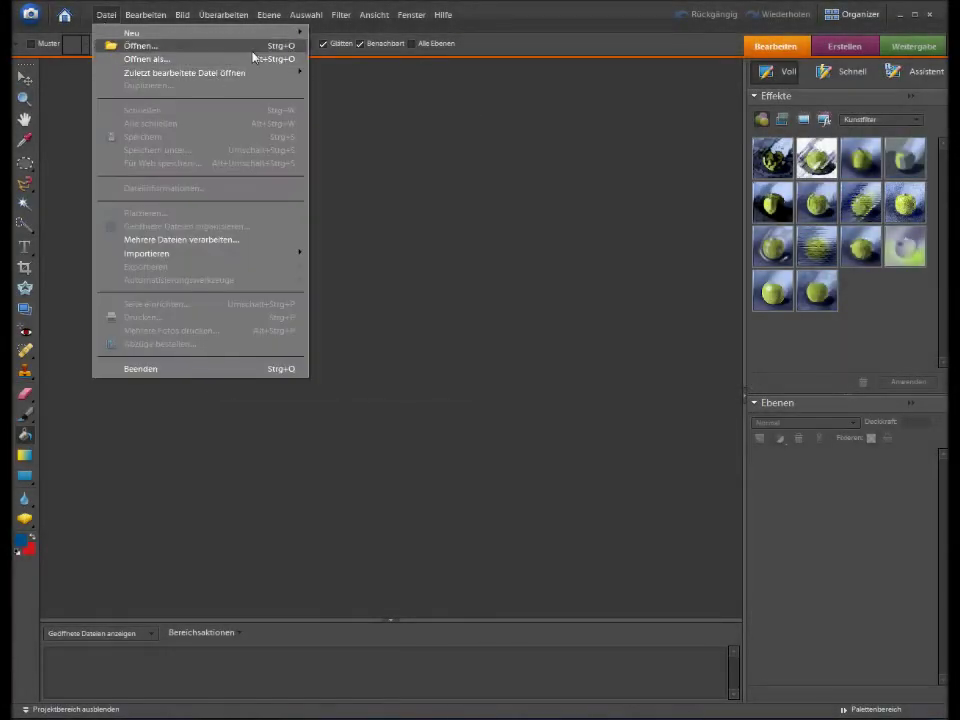
{"action": "left_click", "coordinate": [253, 57]}
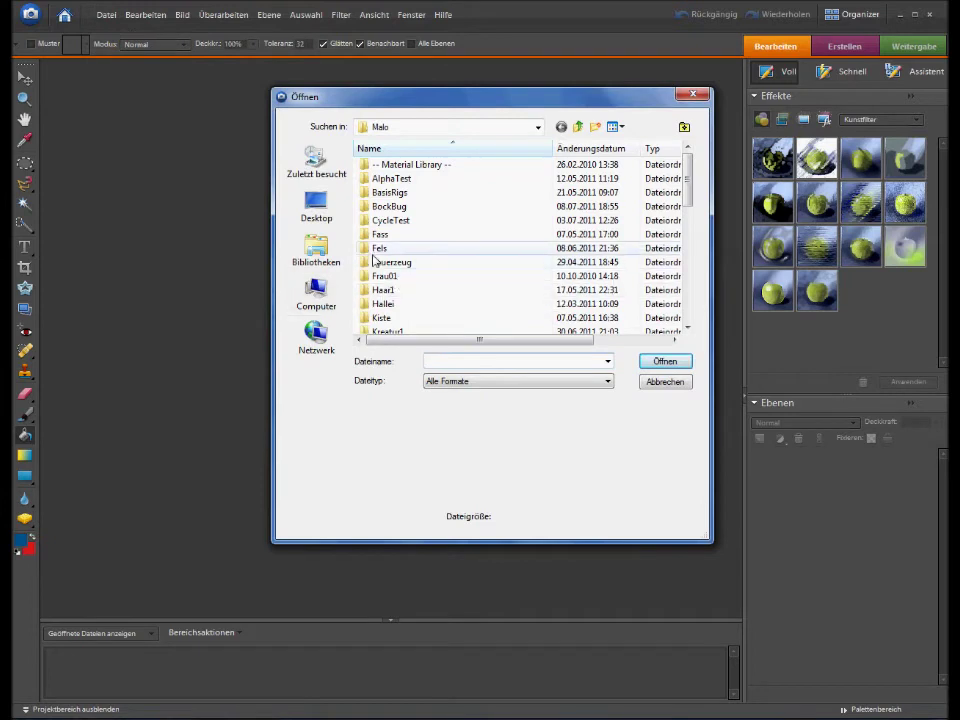
{"action": "left_click", "coordinate": [581, 128]}
{"action": "double_click", "coordinate": [395, 248]}
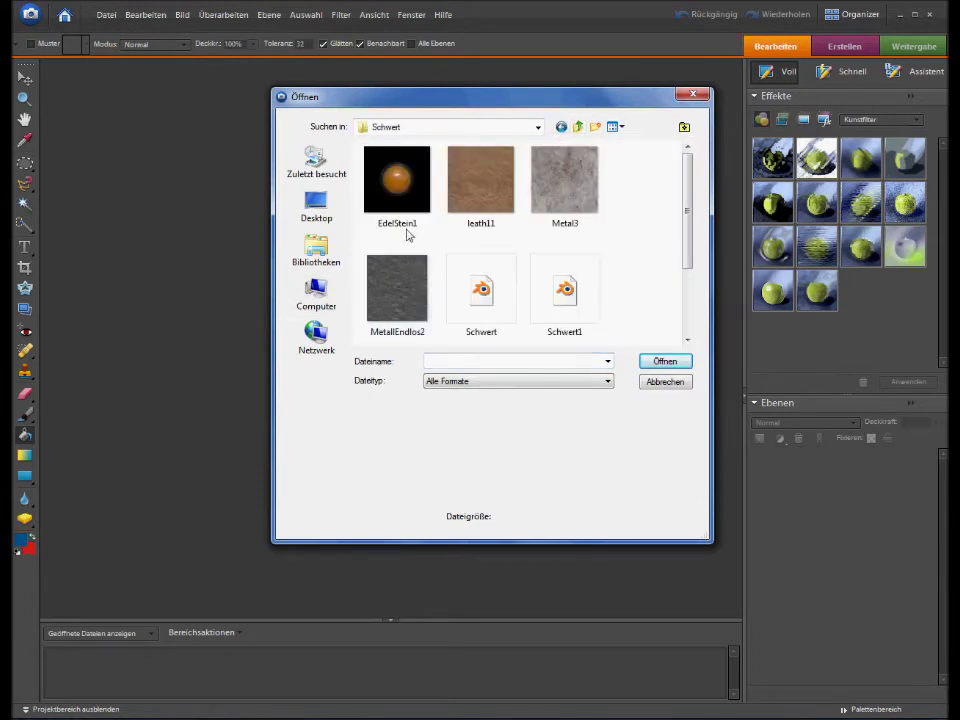
{"action": "left_click_drag", "start_coordinate": [687, 238], "coordinate": [687, 281]}
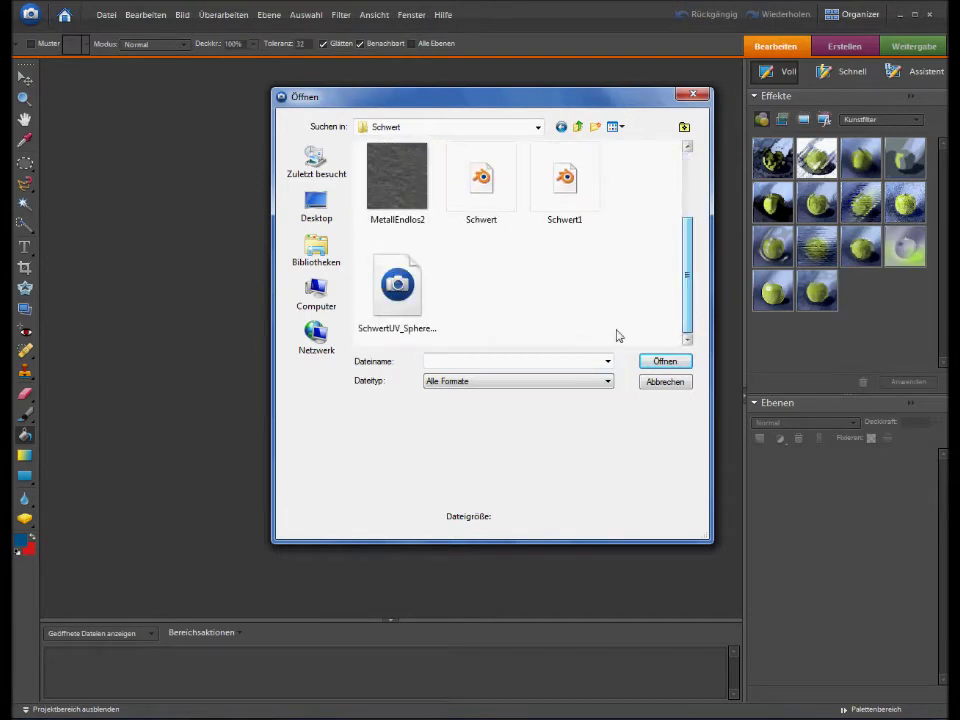
{"action": "left_click", "coordinate": [397, 285]}
{"action": "left_click", "coordinate": [665, 362]}
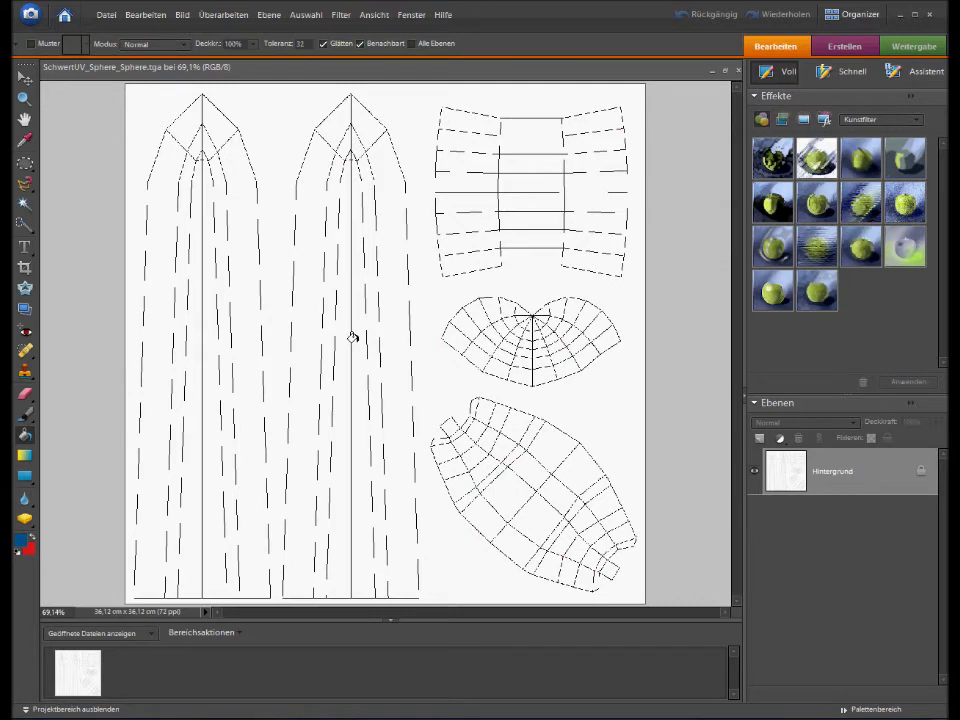
Open the Metal3 texture and select all of it.
{"action": "left_click", "coordinate": [106, 15]}
{"action": "left_click", "coordinate": [290, 46]}
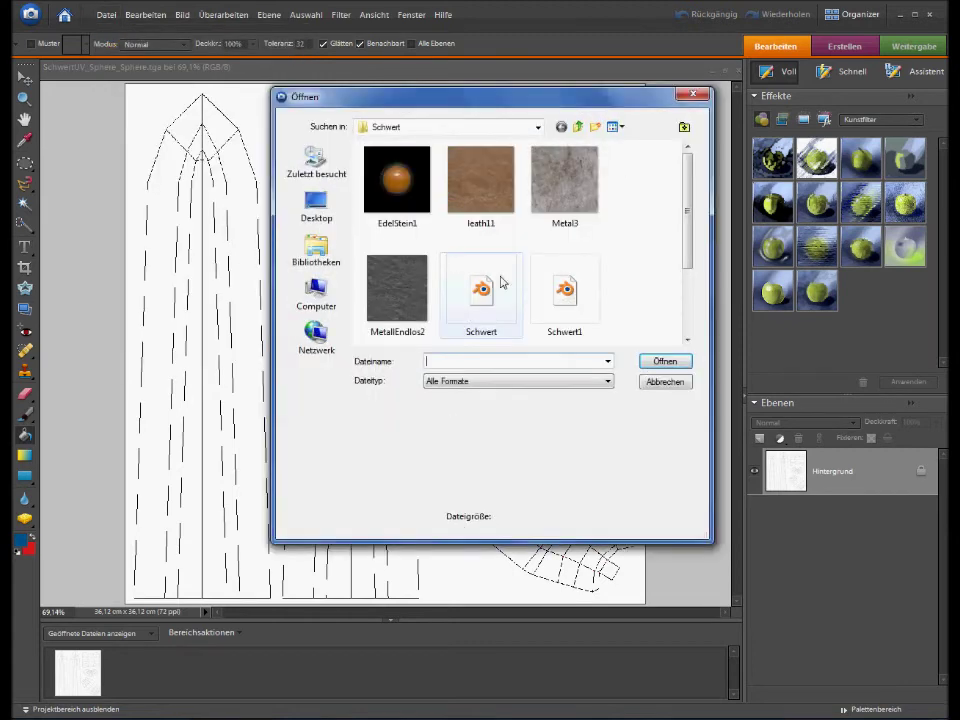
{"action": "left_click", "coordinate": [570, 190]}
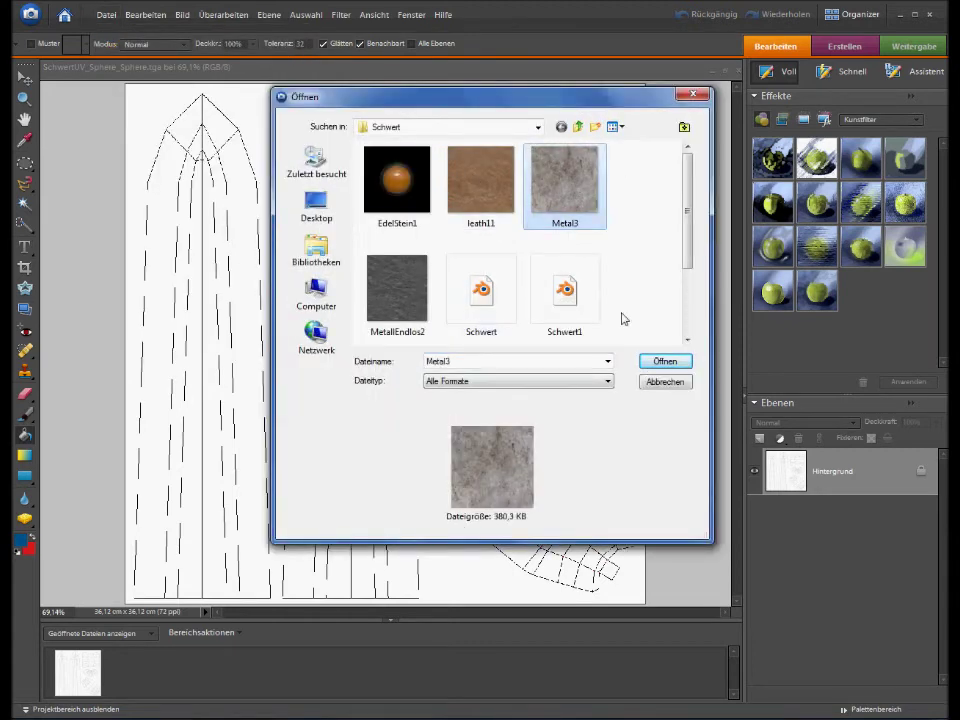
{"action": "left_click", "coordinate": [663, 362]}
{"action": "key", "text": "ctrl+a"}
Paste the Metal3 stone texture onto a new layer, Ebene 1, in the UV image.
{"action": "left_click", "coordinate": [92, 669]}
{"action": "key", "text": "ctrl+shift+n"}
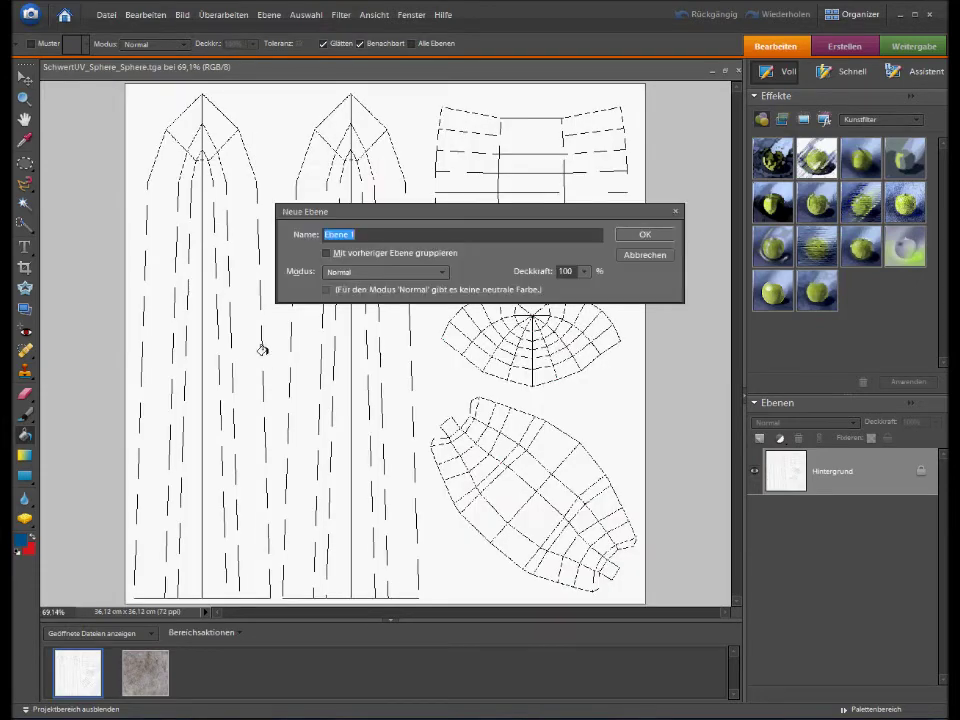
{"action": "key", "text": "Return"}
{"action": "key", "text": "ctrl+v"}
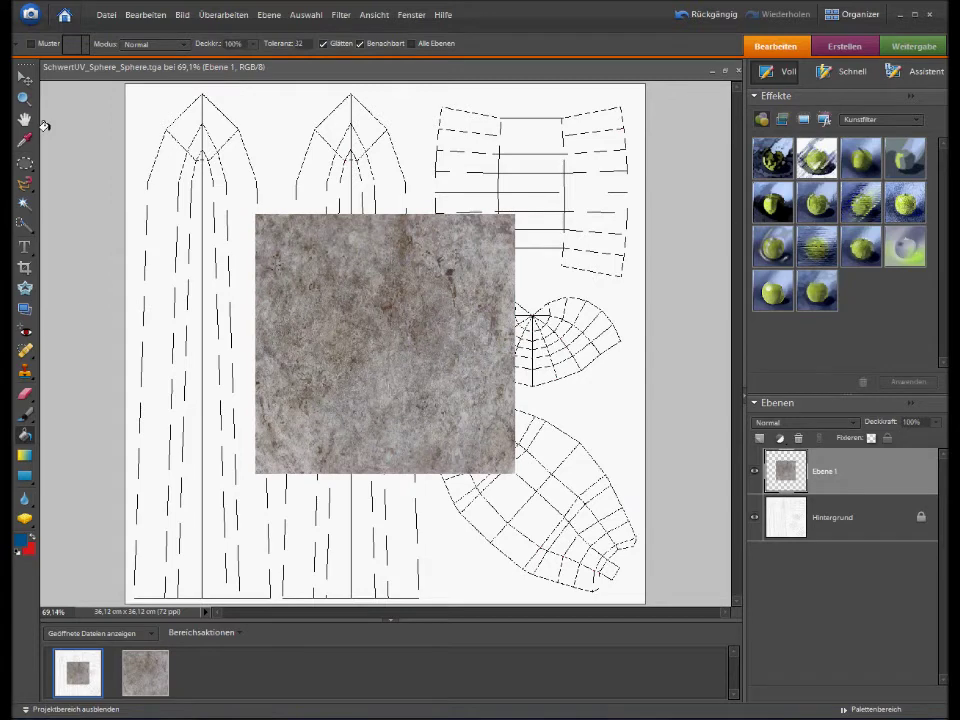
Move and scale the stone texture to cover the two left blade strips down to the canvas bottom.
{"action": "left_click", "coordinate": [24, 77]}
{"action": "left_click_drag", "start_coordinate": [350, 320], "coordinate": [220, 190]}
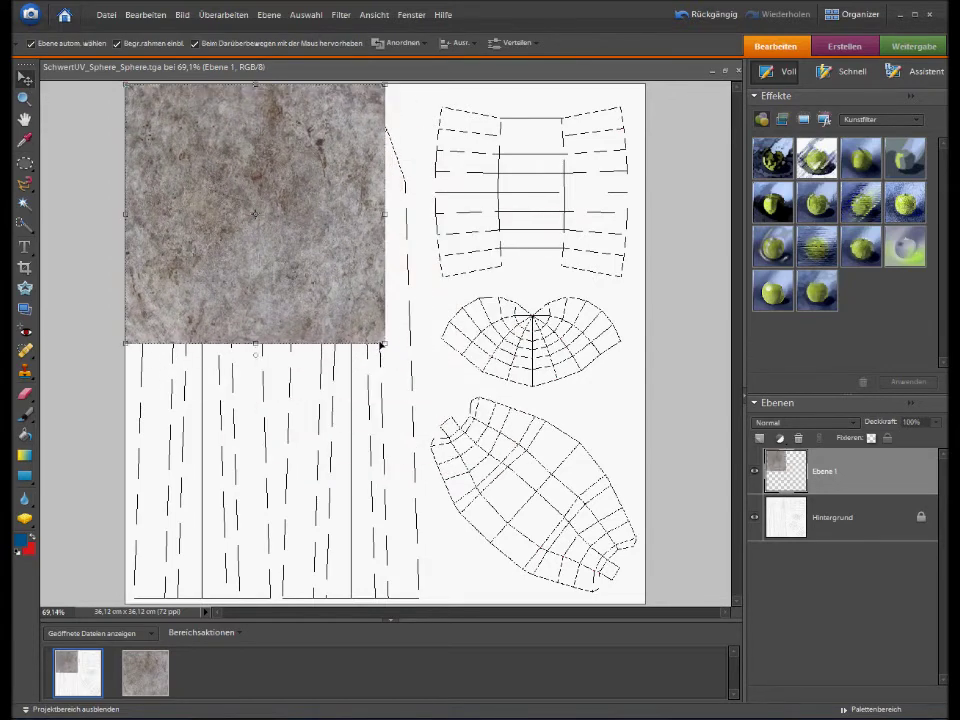
{"action": "left_click_drag", "start_coordinate": [385, 344], "coordinate": [501, 460]}
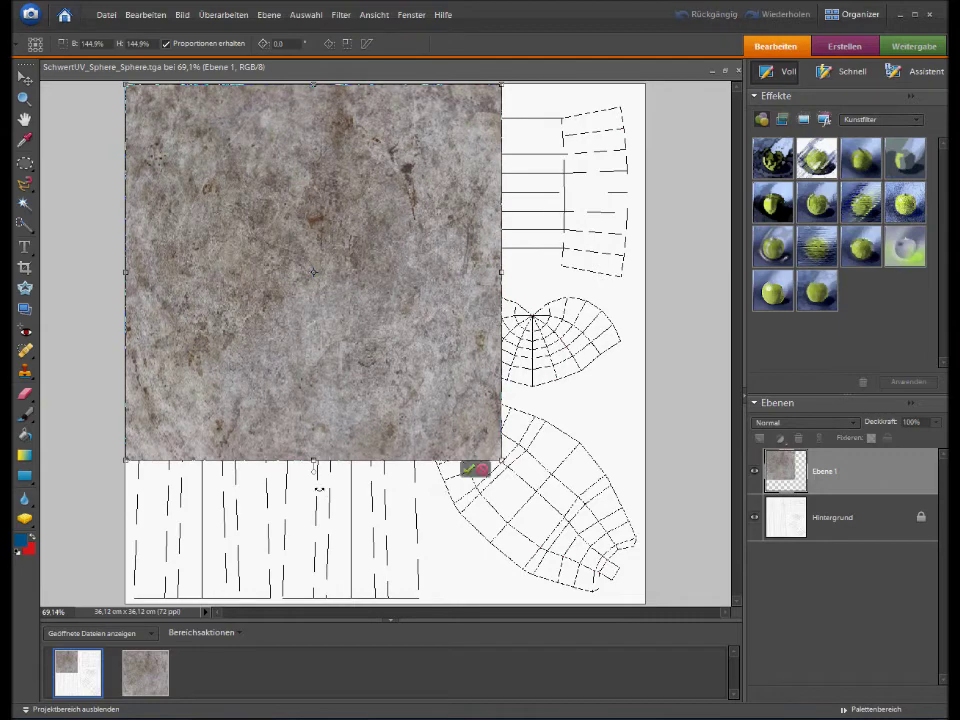
{"action": "left_click_drag", "start_coordinate": [313, 460], "coordinate": [313, 605]}
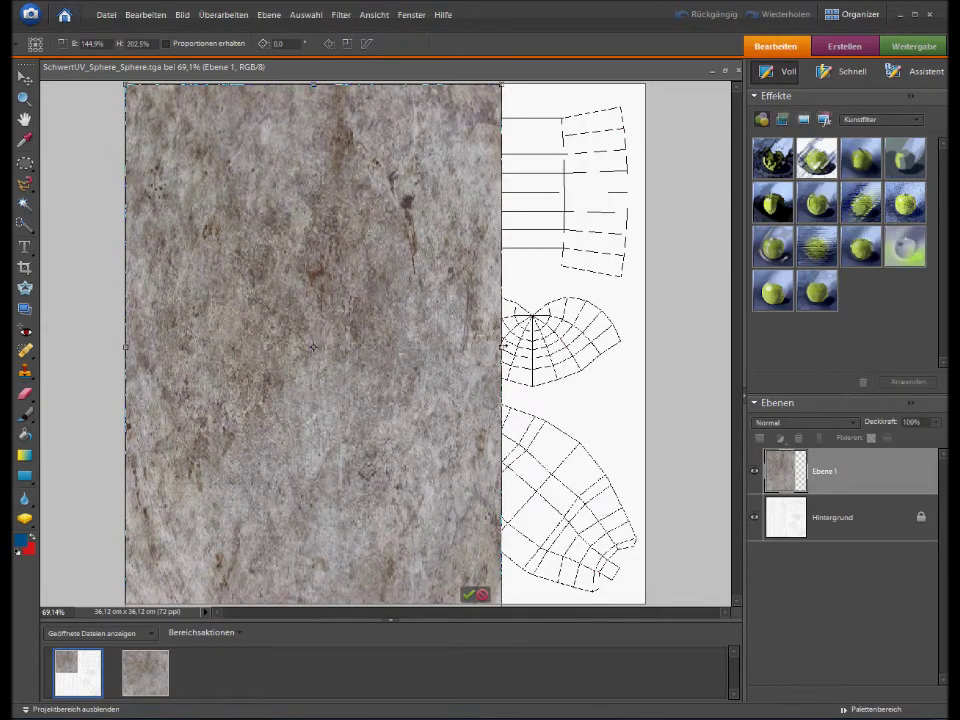
{"action": "left_click_drag", "start_coordinate": [501, 347], "coordinate": [426, 347]}
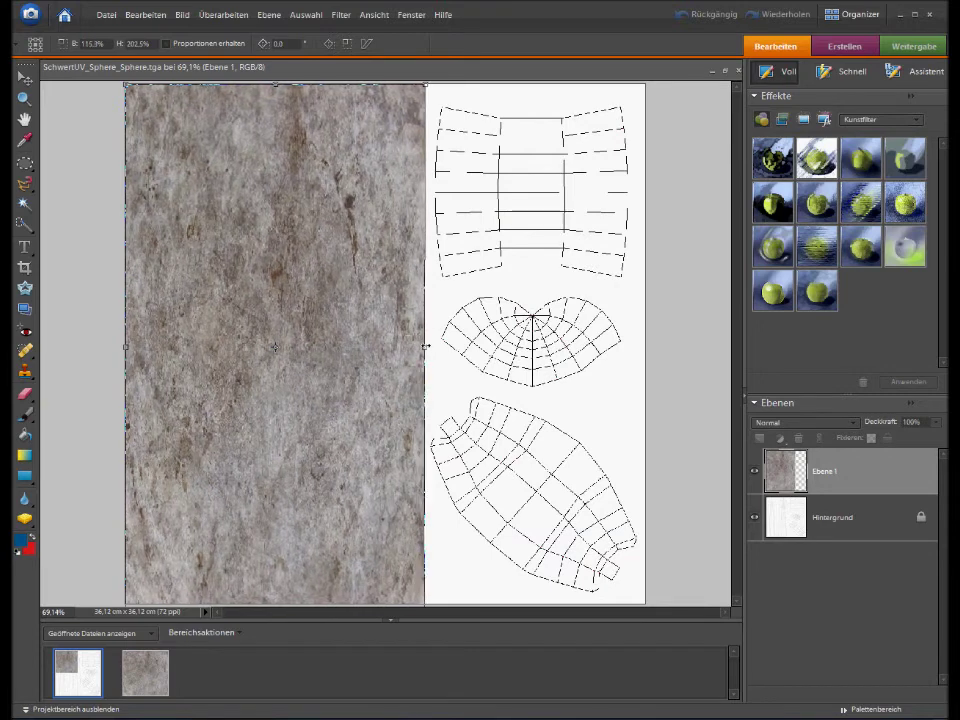
{"action": "left_click", "coordinate": [391, 593]}
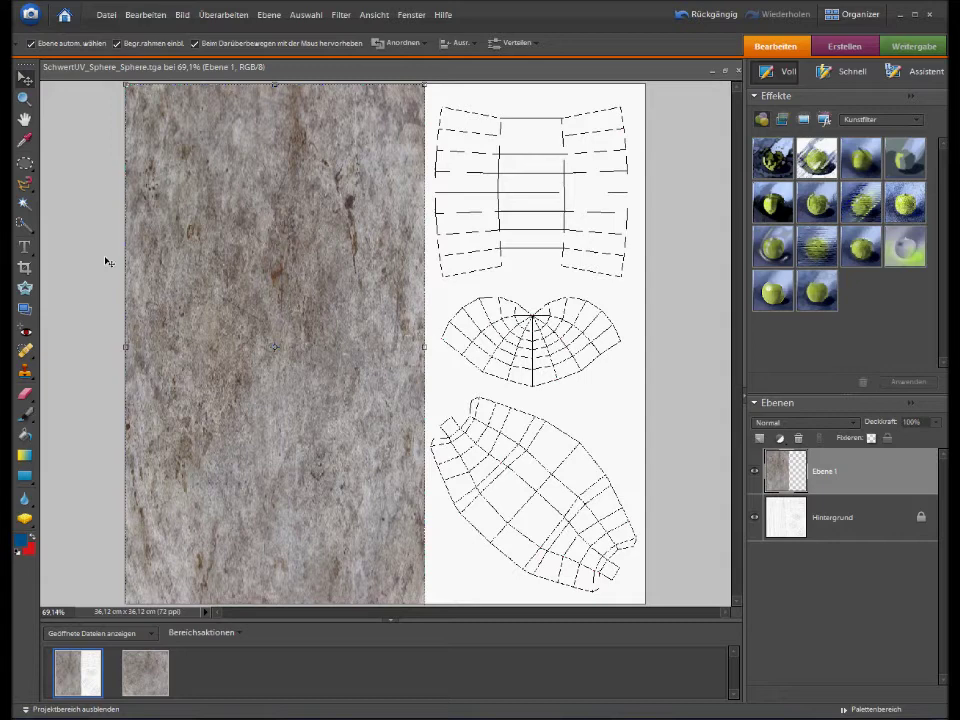
Add an empty layer, Ebene 2, above the stone layer Ebene 1.
{"action": "key", "text": "alt+bracketleft"}
{"action": "left_click", "coordinate": [843, 466]}
{"action": "key", "text": "ctrl+shift+n"}
{"action": "key", "text": "Return"}
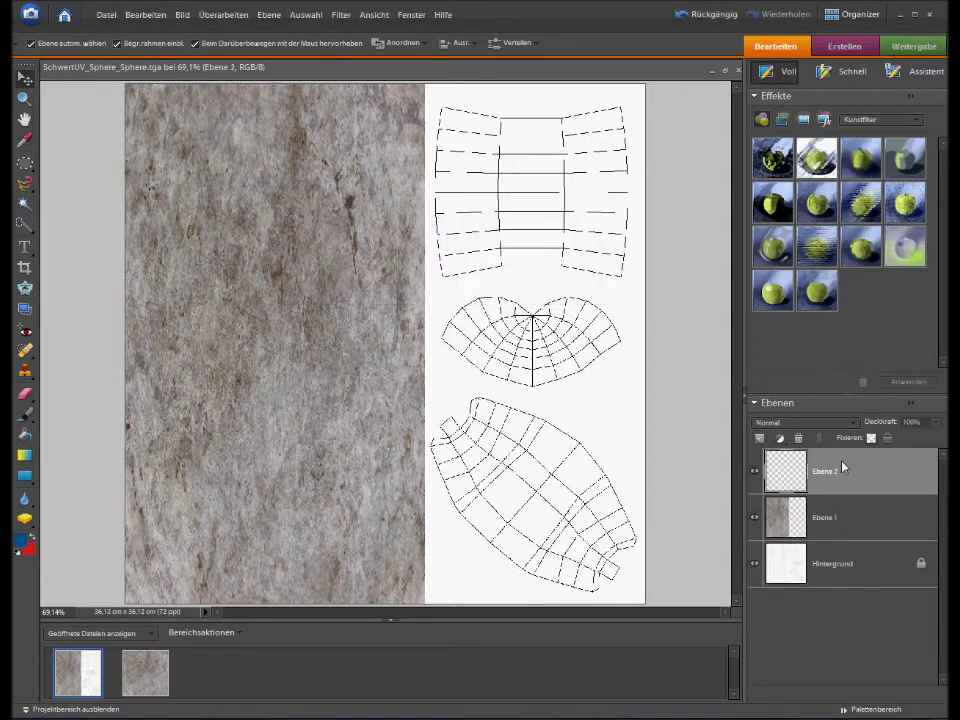
Open the leath11 leather texture and copy the whole image.
{"action": "left_click", "coordinate": [105, 15]}
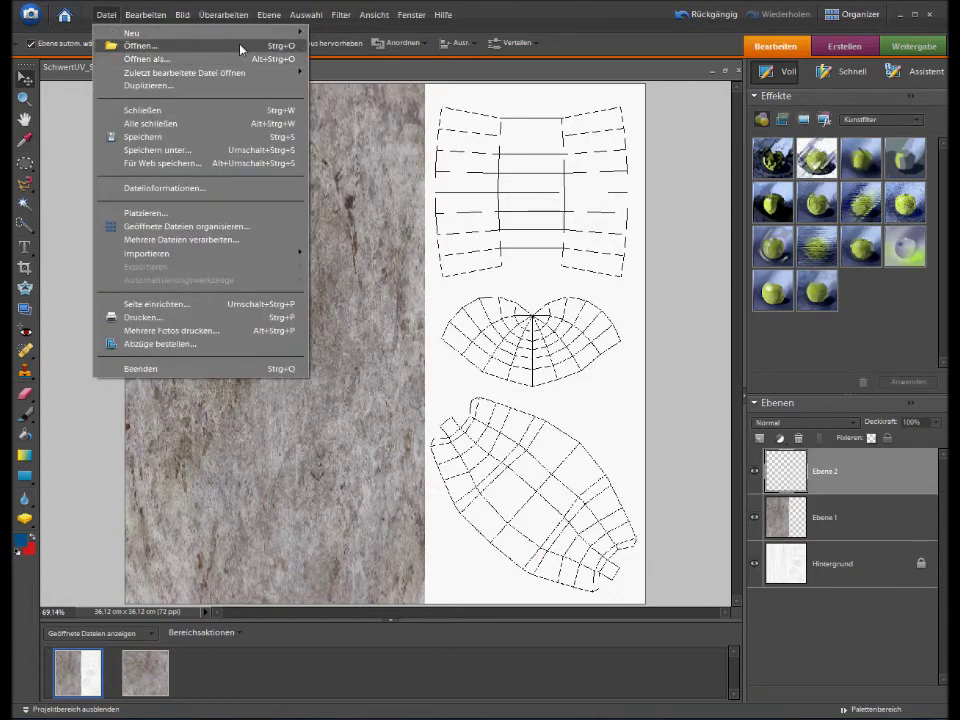
{"action": "left_click", "coordinate": [240, 46]}
{"action": "double_click", "coordinate": [486, 190]}
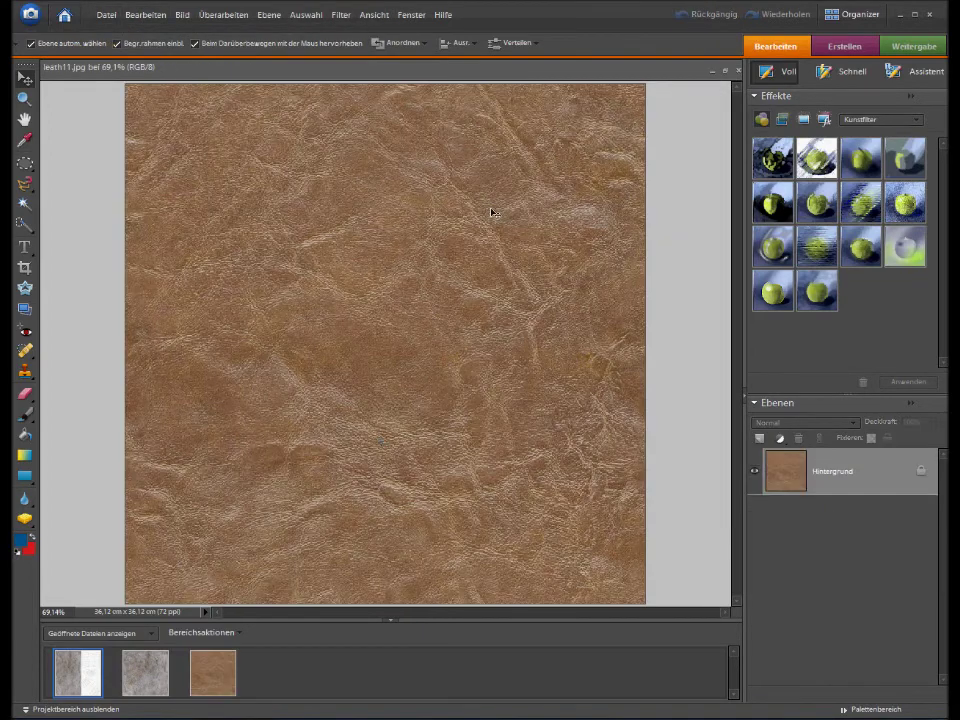
{"action": "left_click", "coordinate": [227, 671]}
{"action": "key", "text": "ctrl+a"}
{"action": "key", "text": "ctrl+c"}
Paste the leather onto Ebene 2 and fit it into the upper-right area of the UV layout.
{"action": "left_click", "coordinate": [86, 677]}
{"action": "key", "text": "ctrl+v"}
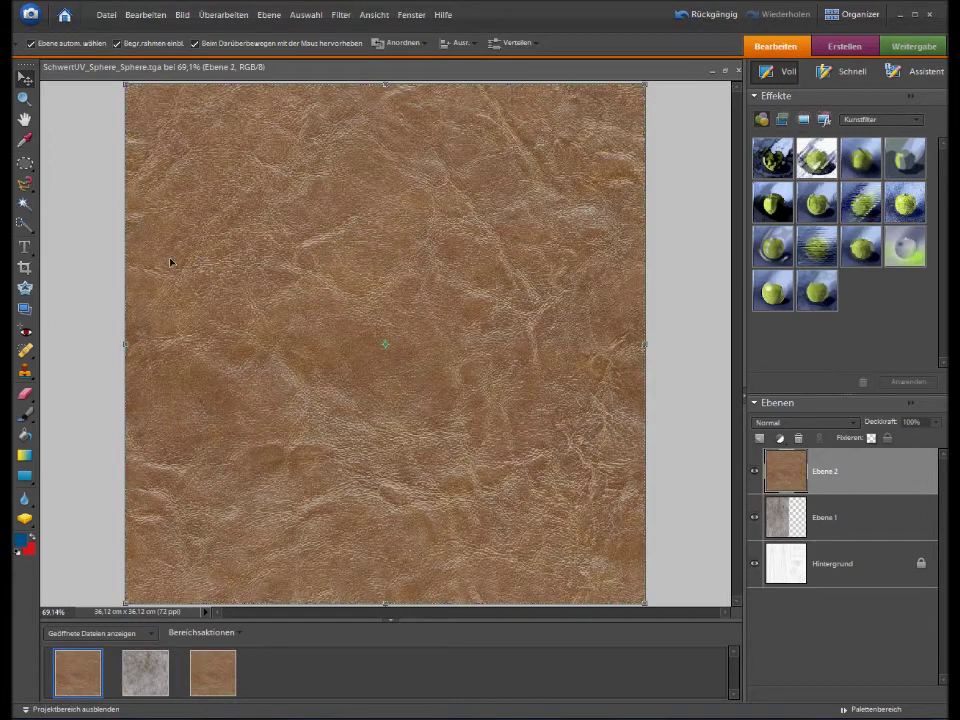
{"action": "left_click_drag", "start_coordinate": [124, 346], "coordinate": [424, 361]}
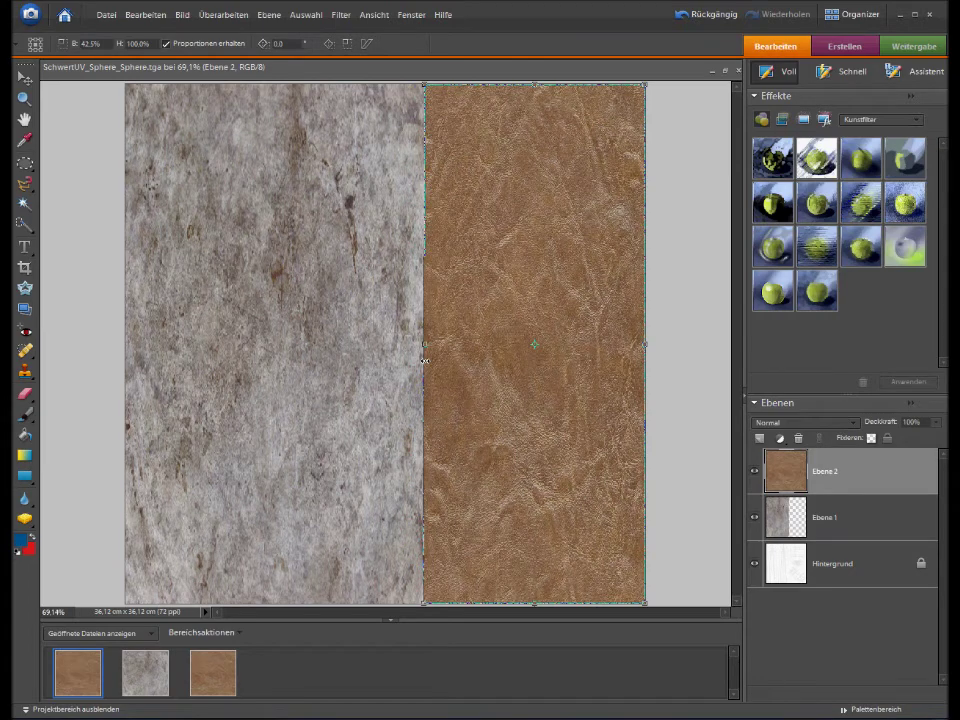
{"action": "mouse_move", "coordinate": [534, 602]}
{"action": "left_mouse_down"}
{"action": "mouse_move", "coordinate": [534, 221]}
{"action": "mouse_move", "coordinate": [538, 288]}
{"action": "left_mouse_up"}
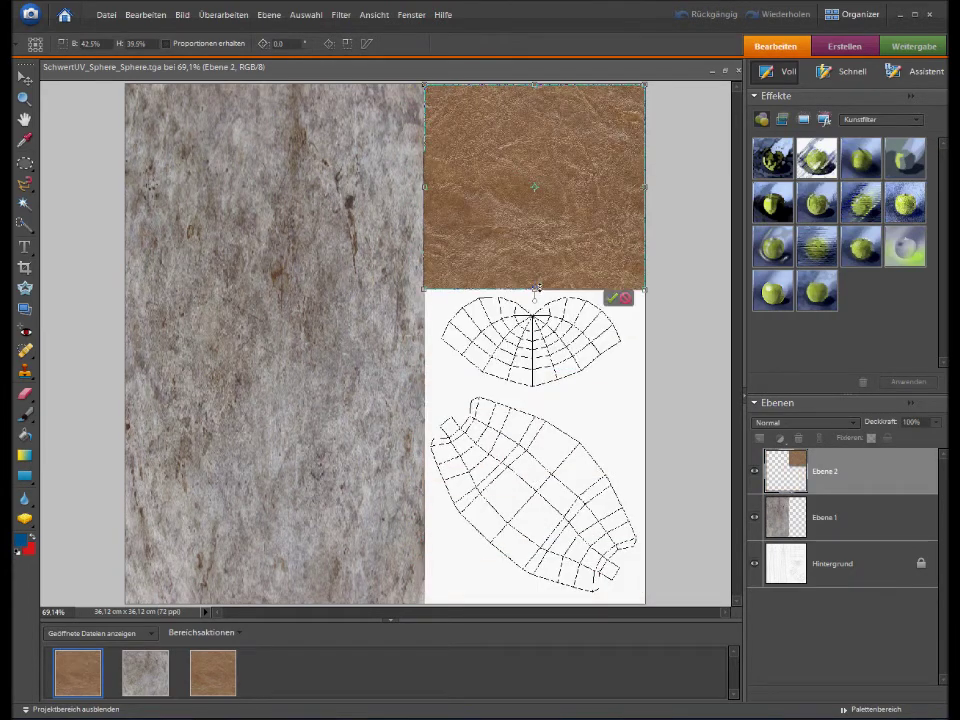
{"action": "left_click", "coordinate": [612, 299]}
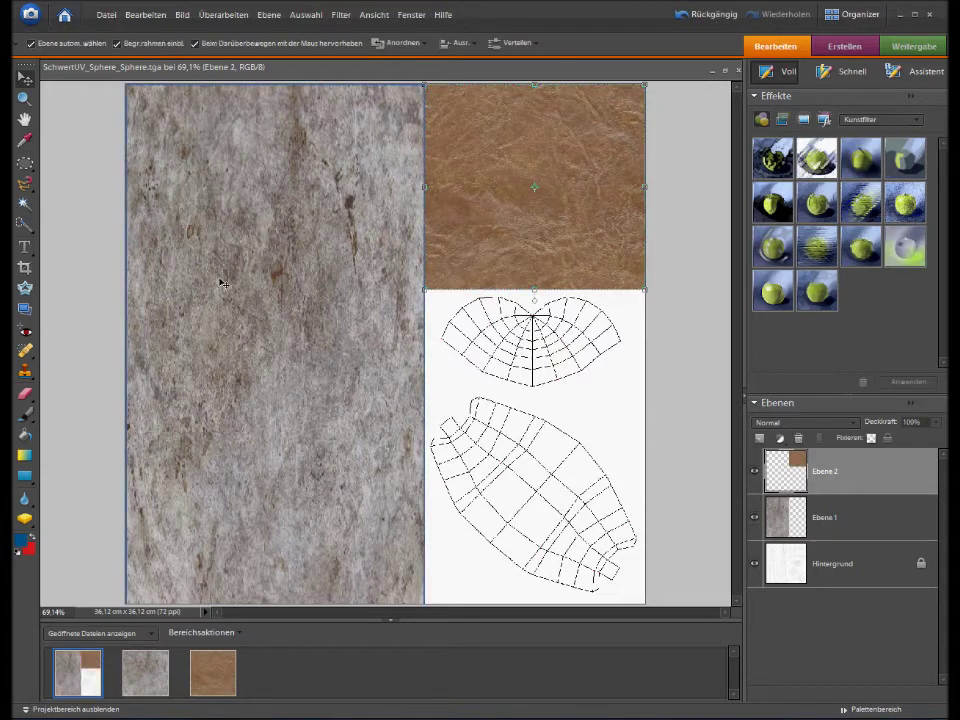
Add an empty layer, Ebene 3, above the leather layer.
{"action": "left_click", "coordinate": [73, 326]}
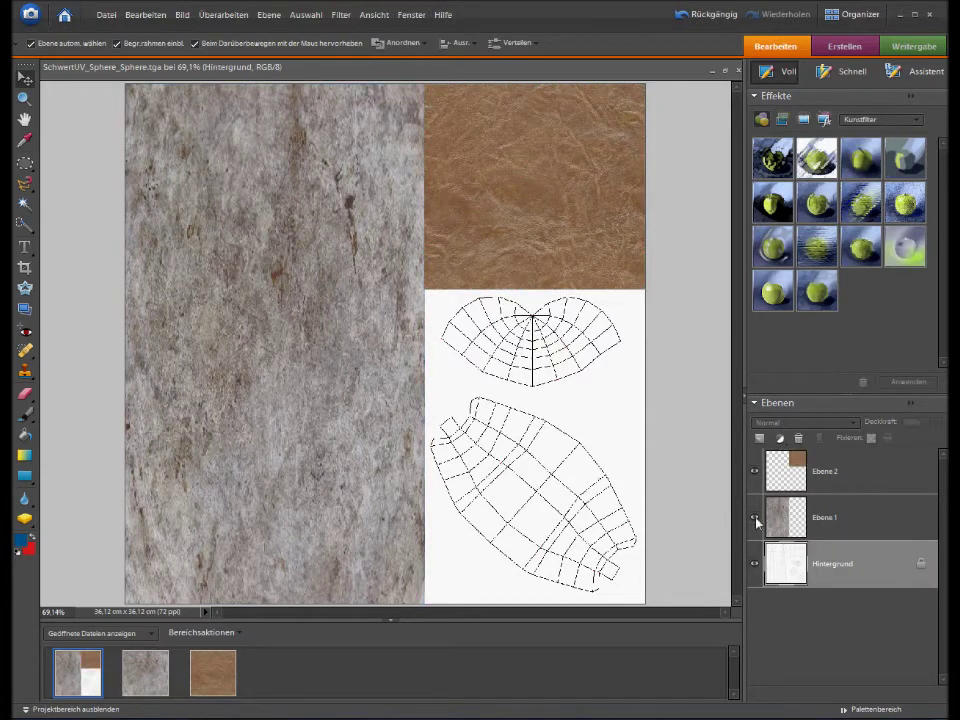
{"action": "left_click", "coordinate": [861, 486]}
{"action": "key", "text": "ctrl+shift+n"}
{"action": "key", "text": "Return"}
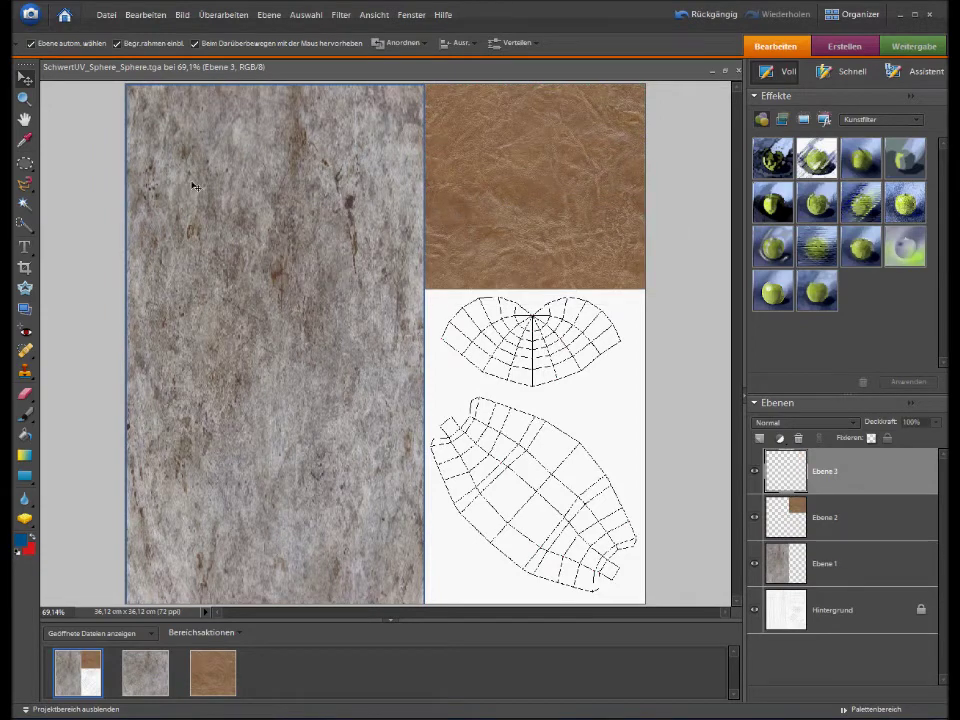
{"action": "left_click", "coordinate": [104, 15]}
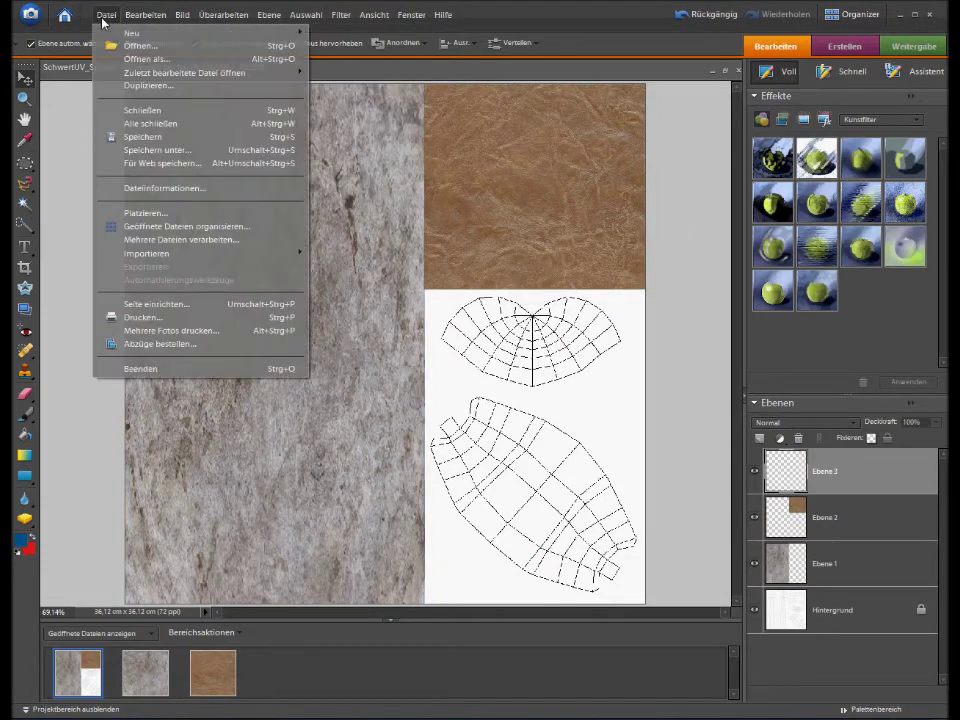
Open MetallEndlos2 and drag the metal texture into the SchwertUV document.
{"action": "left_click", "coordinate": [140, 45]}
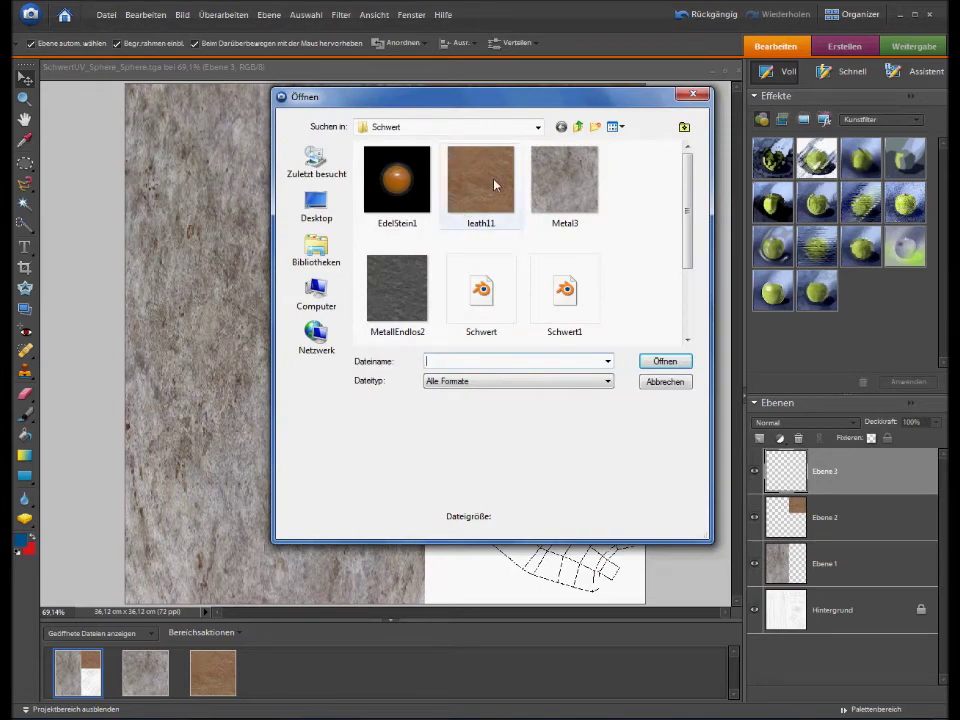
{"action": "double_click", "coordinate": [397, 290]}
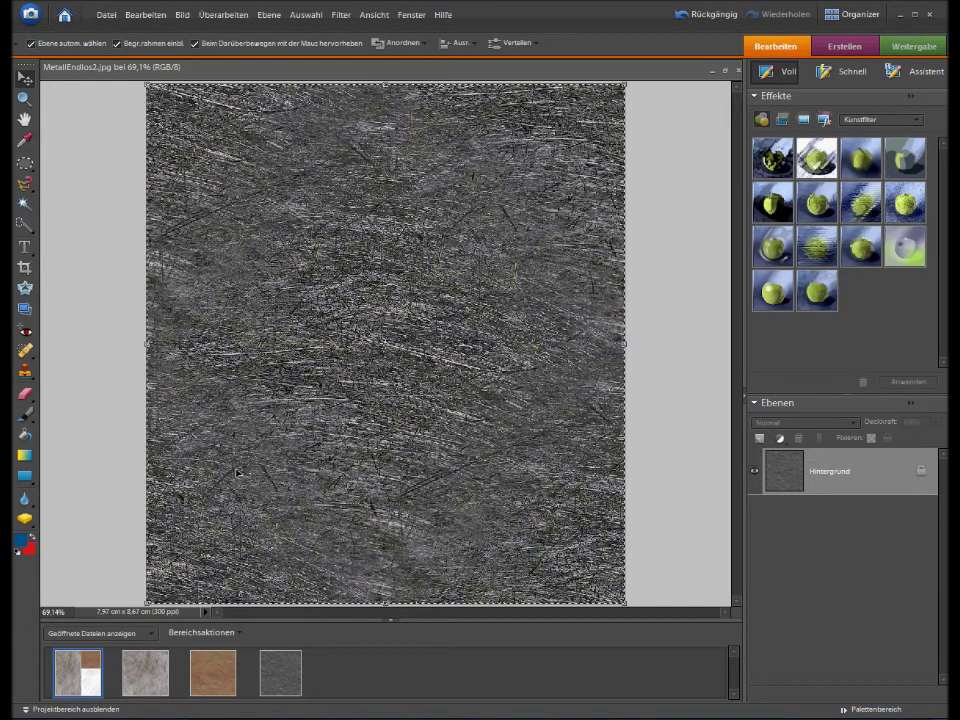
{"action": "left_click", "coordinate": [97, 673]}
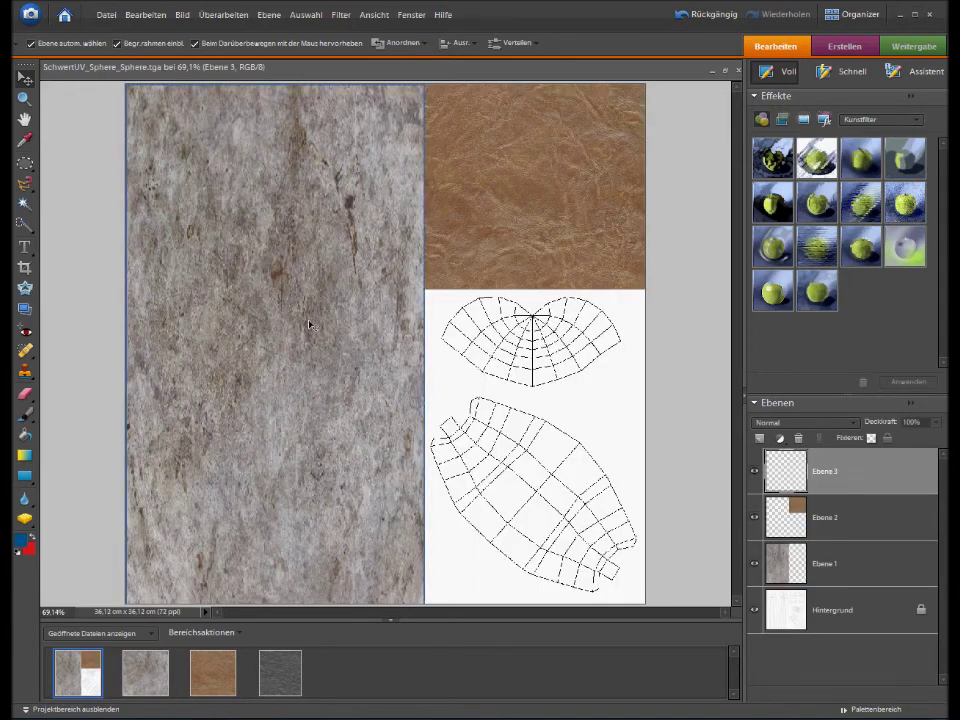
{"action": "left_click_drag", "start_coordinate": [97, 673], "coordinate": [385, 344]}
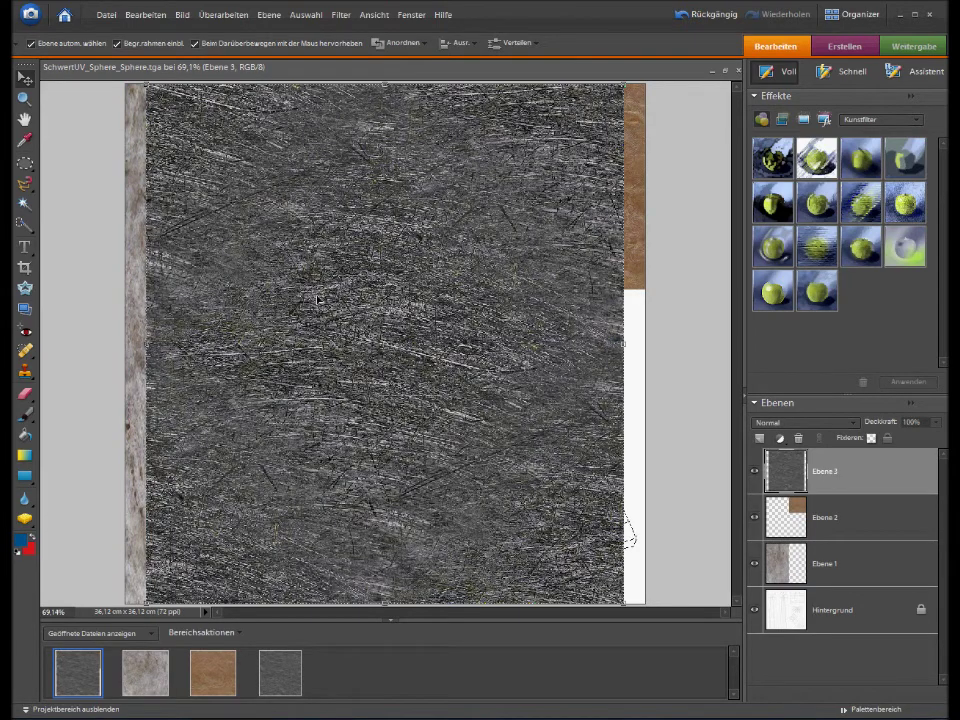
Scale the metal layer to 40% height and fit it into the lower-right column.
{"action": "left_click_drag", "start_coordinate": [230, 226], "coordinate": [262, 226]}
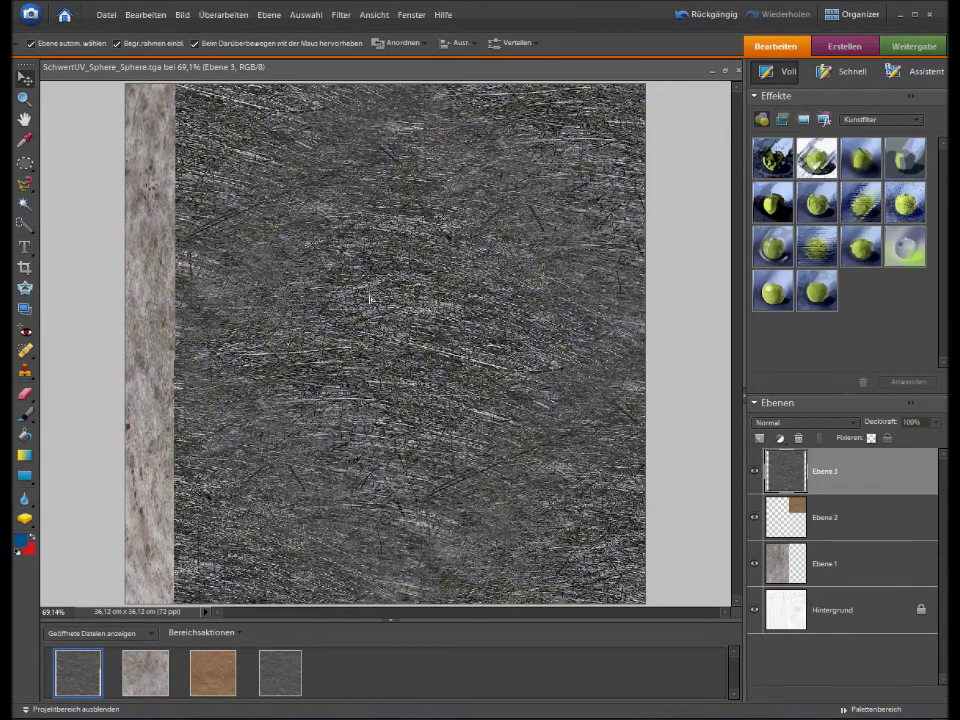
{"action": "left_click_drag", "start_coordinate": [414, 84], "coordinate": [419, 392]}
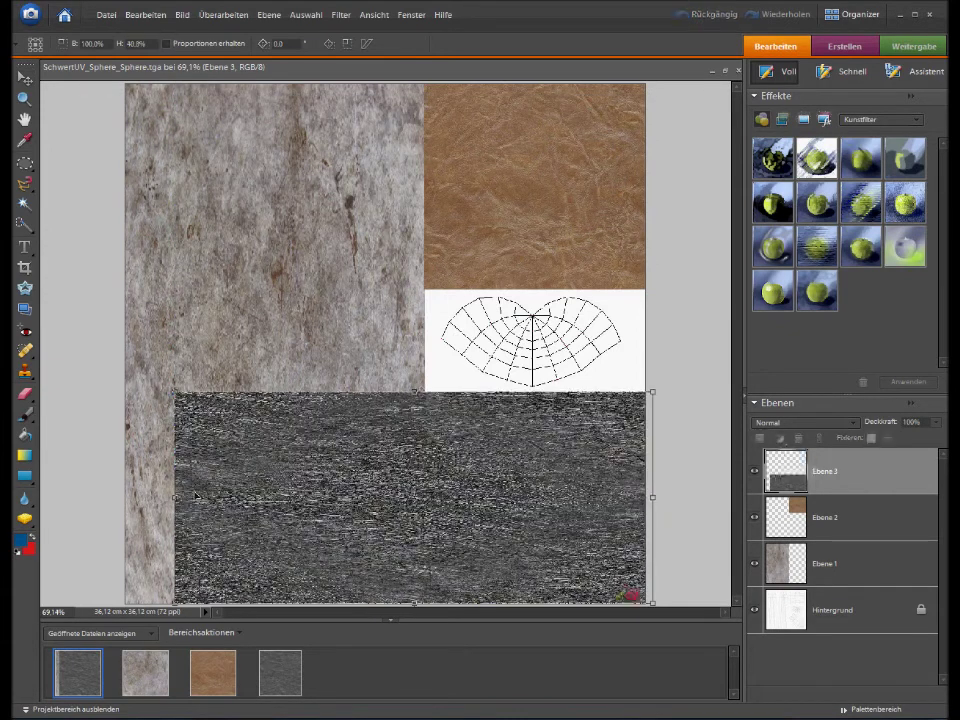
{"action": "left_click_drag", "start_coordinate": [174, 497], "coordinate": [424, 496]}
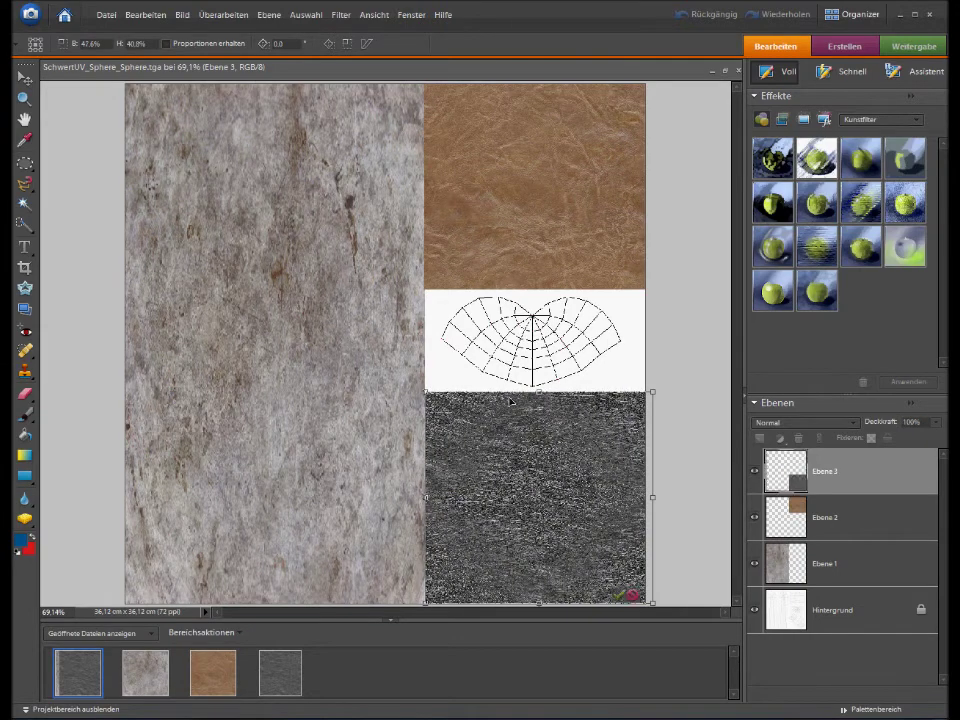
{"action": "left_click_drag", "start_coordinate": [427, 497], "coordinate": [429, 498]}
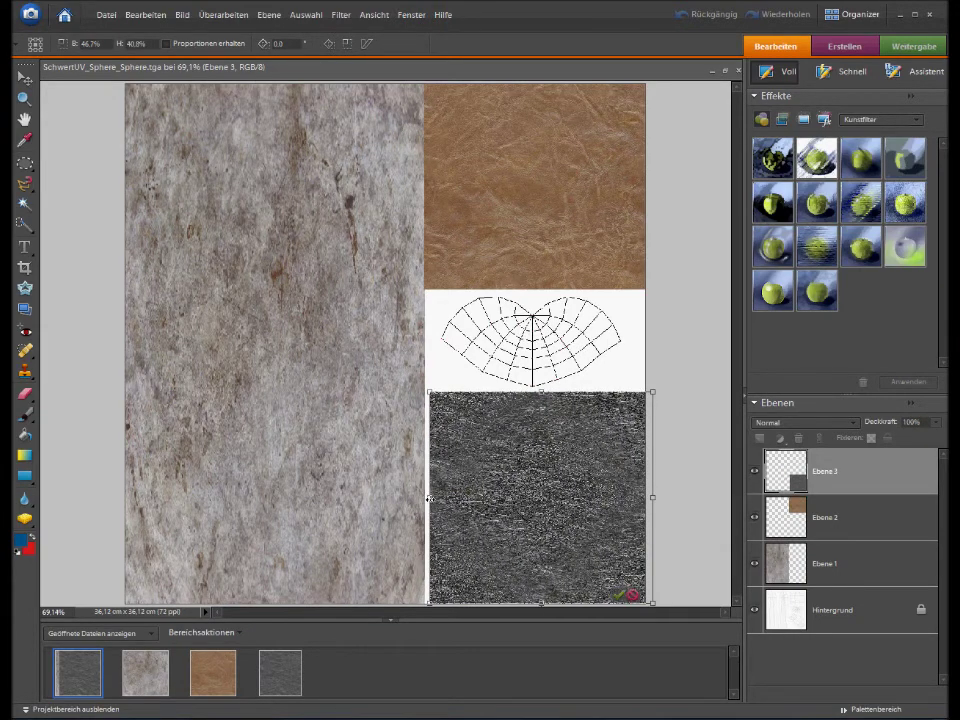
{"action": "left_click", "coordinate": [619, 596]}
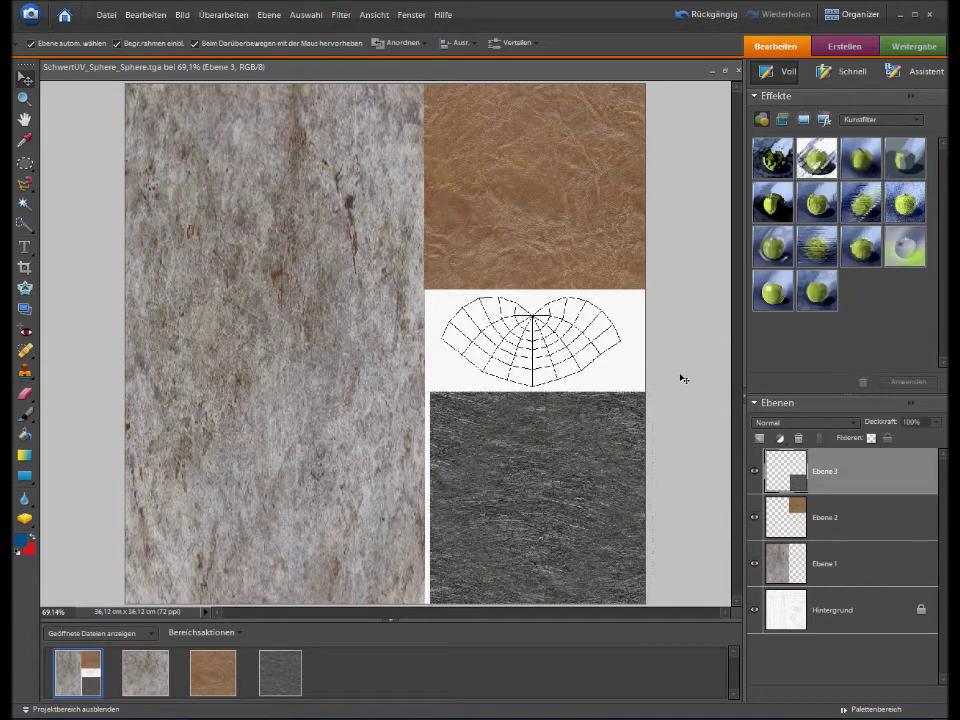
{"action": "key", "text": "alt+shift+bracketleft"}
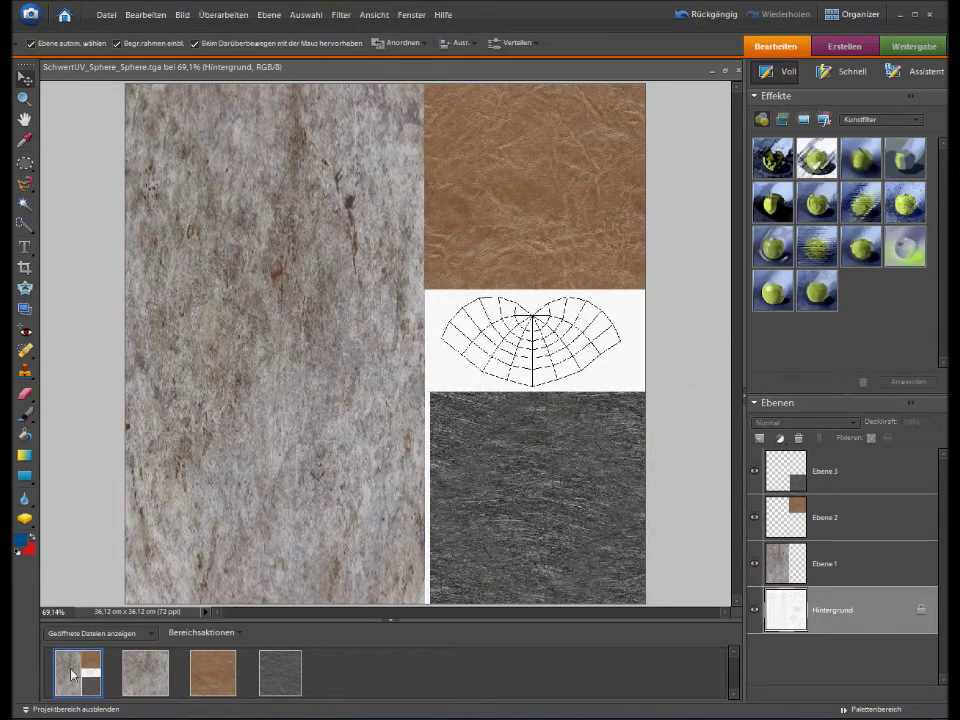
{"action": "left_click", "coordinate": [105, 16]}
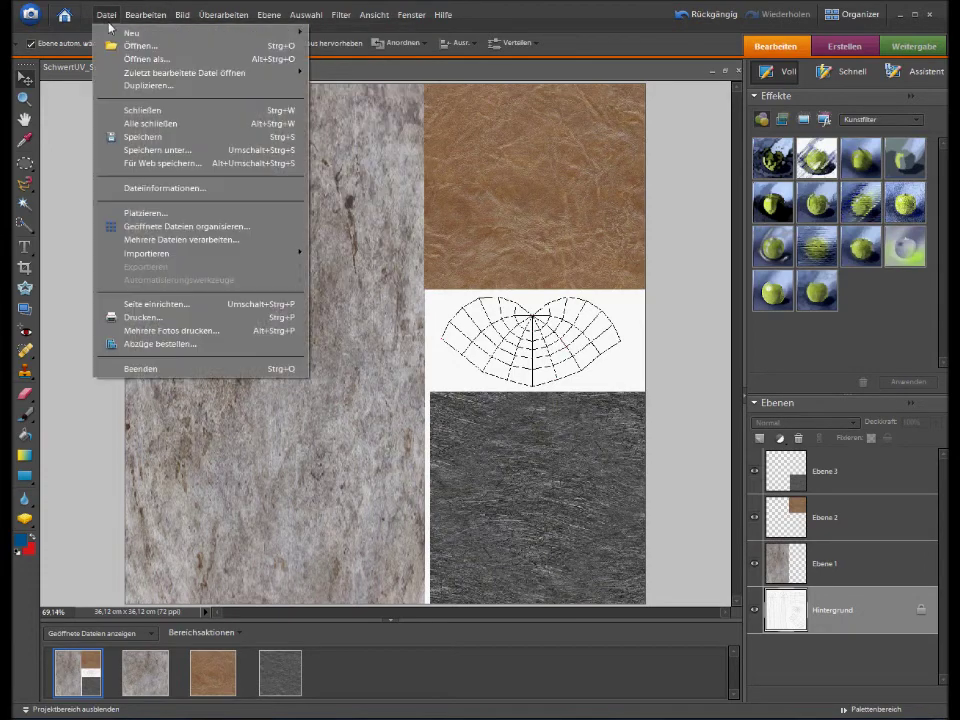
Open EdelStein1.jpg, select all of it, and return to the SchwertUV document.
{"action": "left_click", "coordinate": [127, 47]}
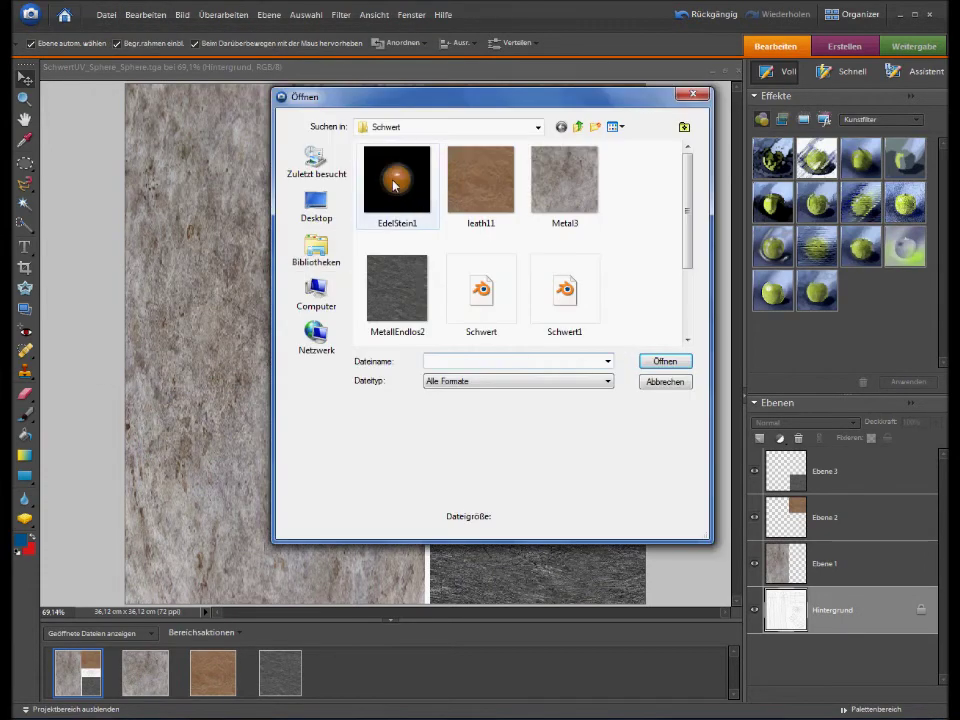
{"action": "double_click", "coordinate": [400, 180]}
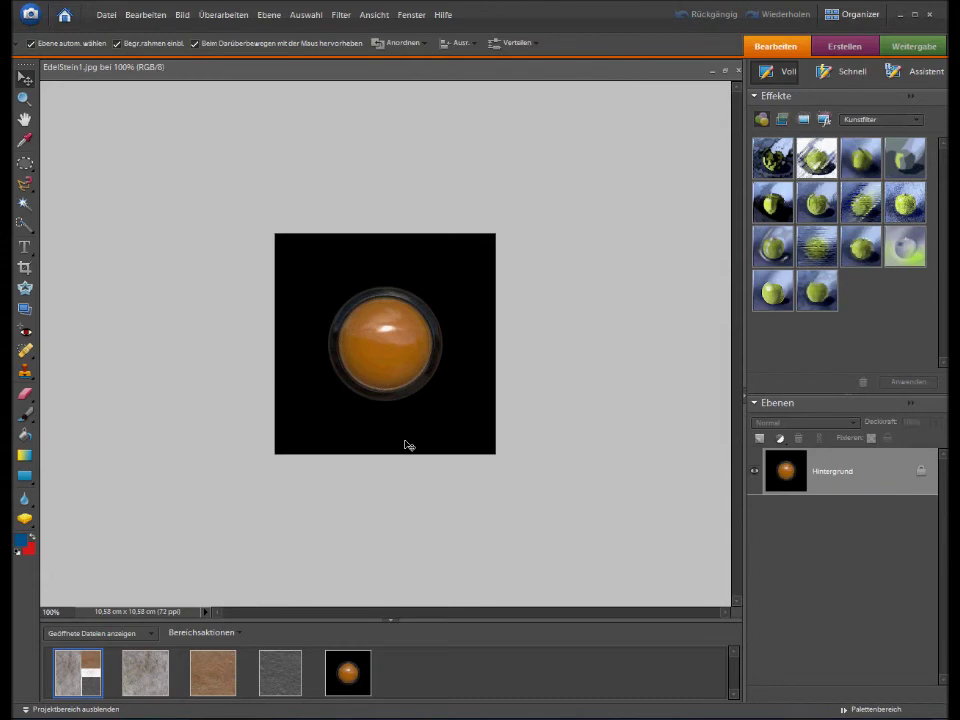
{"action": "left_click", "coordinate": [407, 445]}
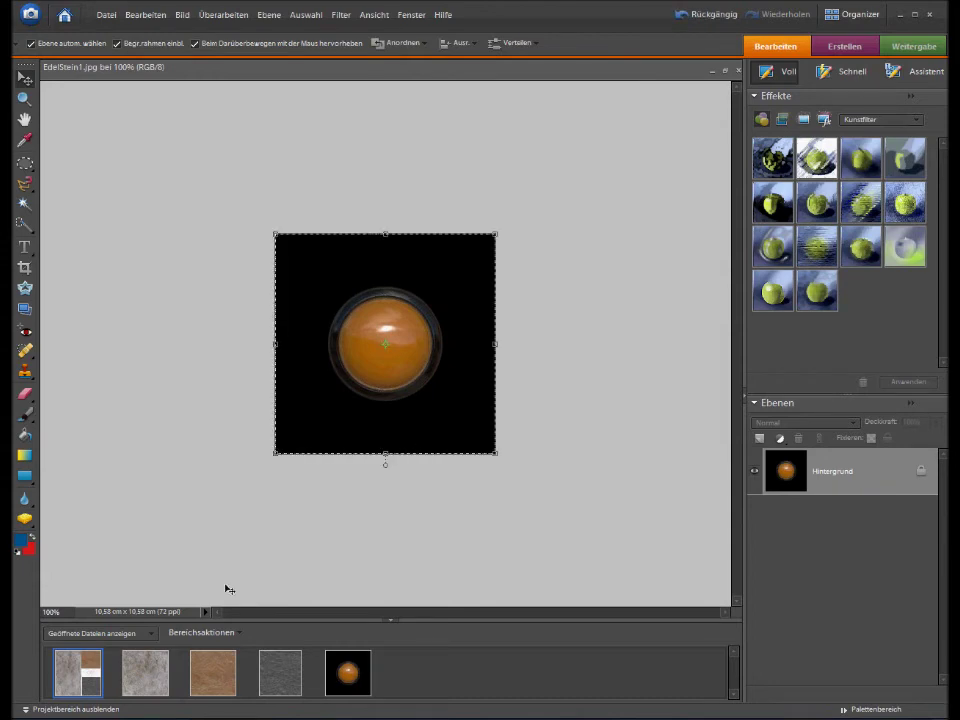
{"action": "left_click", "coordinate": [78, 672]}
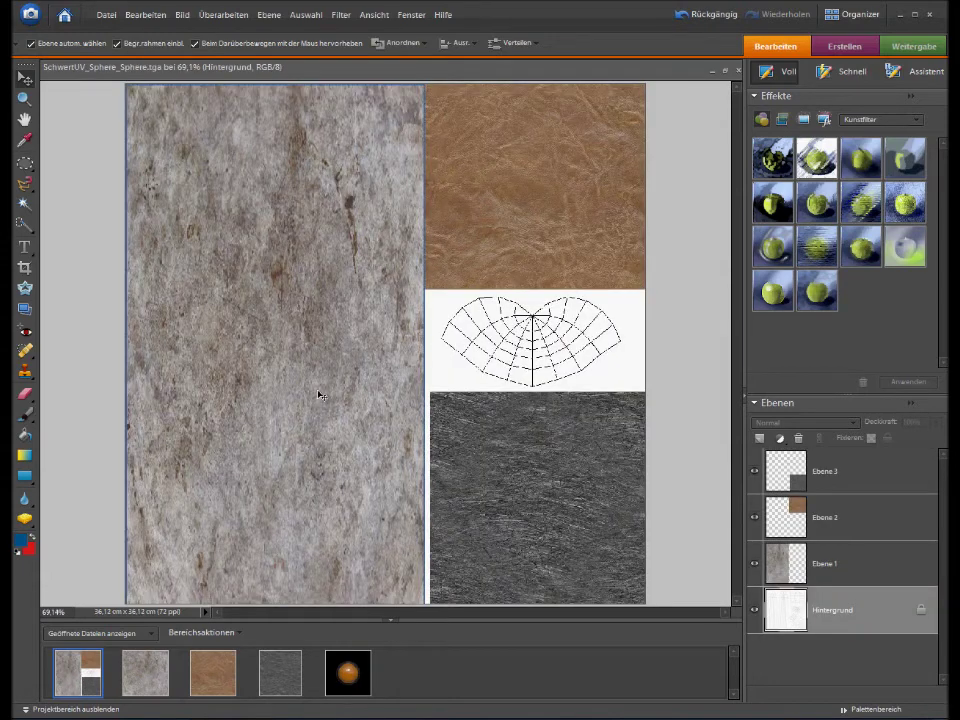
{"action": "key", "text": "ctrl+shift+n"}
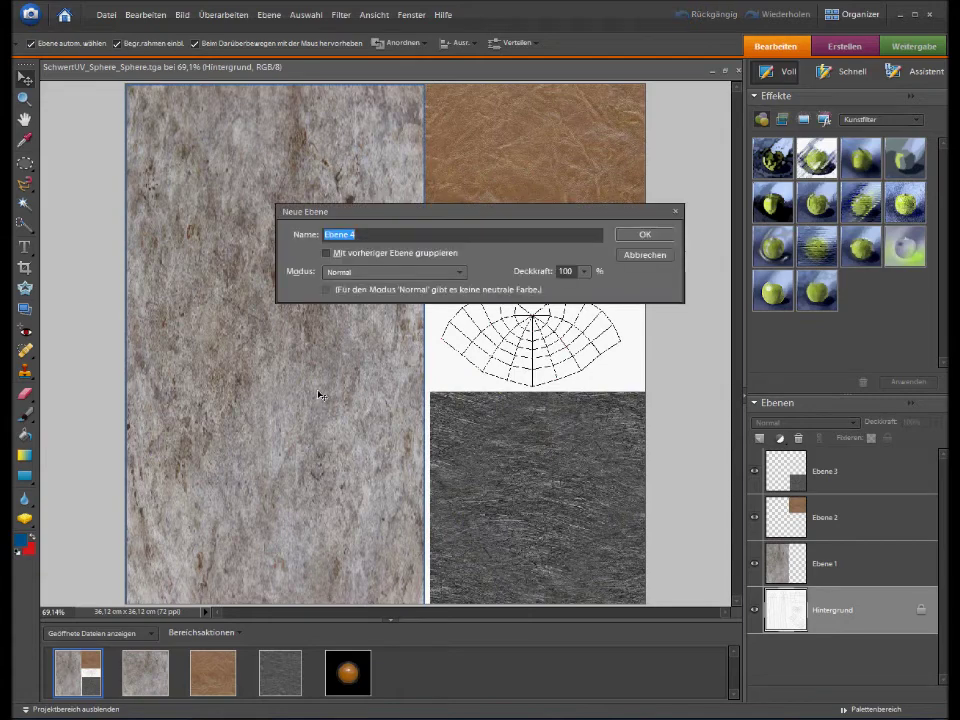
Paste the gem image onto new layer Ebene 4 and move it over the upper wireframe.
{"action": "key", "text": "Return"}
{"action": "key", "text": "ctrl+v"}
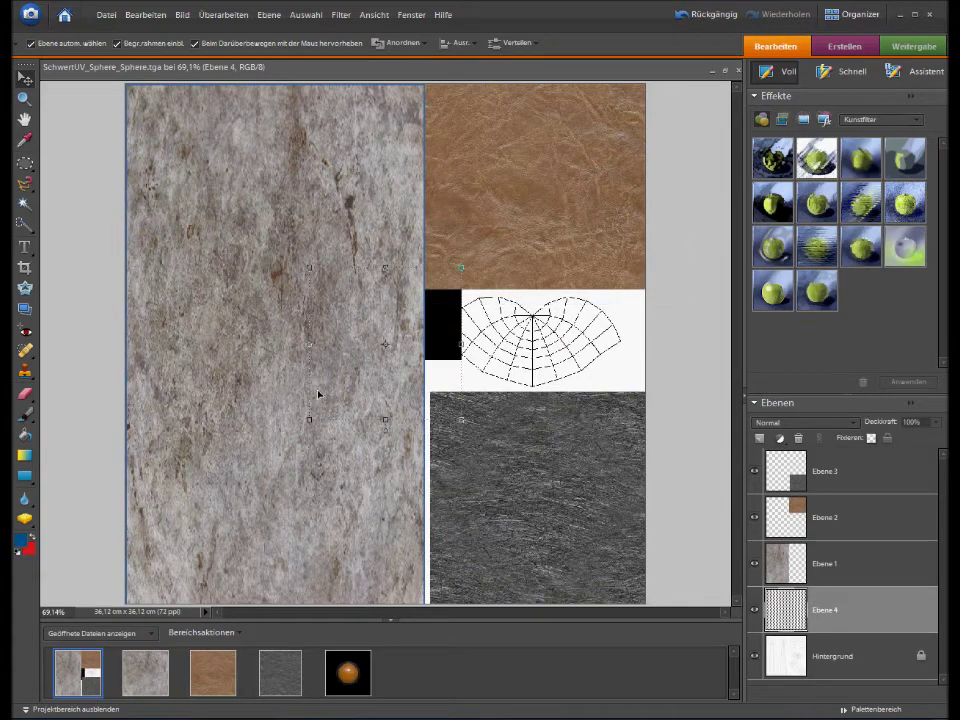
{"action": "left_click_drag", "start_coordinate": [450, 330], "coordinate": [584, 330]}
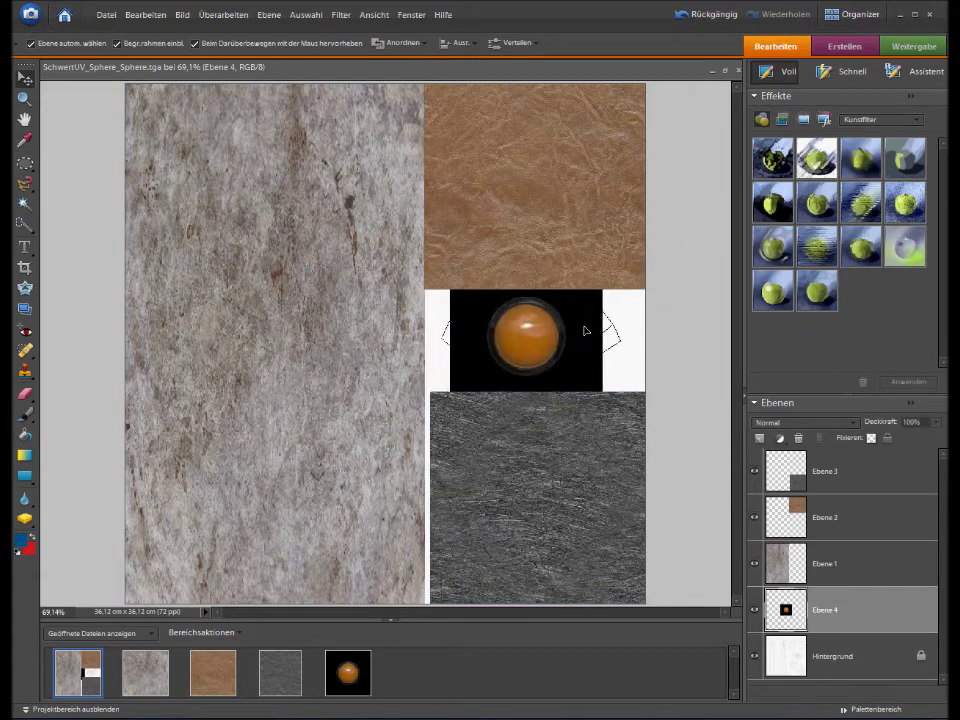
{"action": "left_click", "coordinate": [934, 424]}
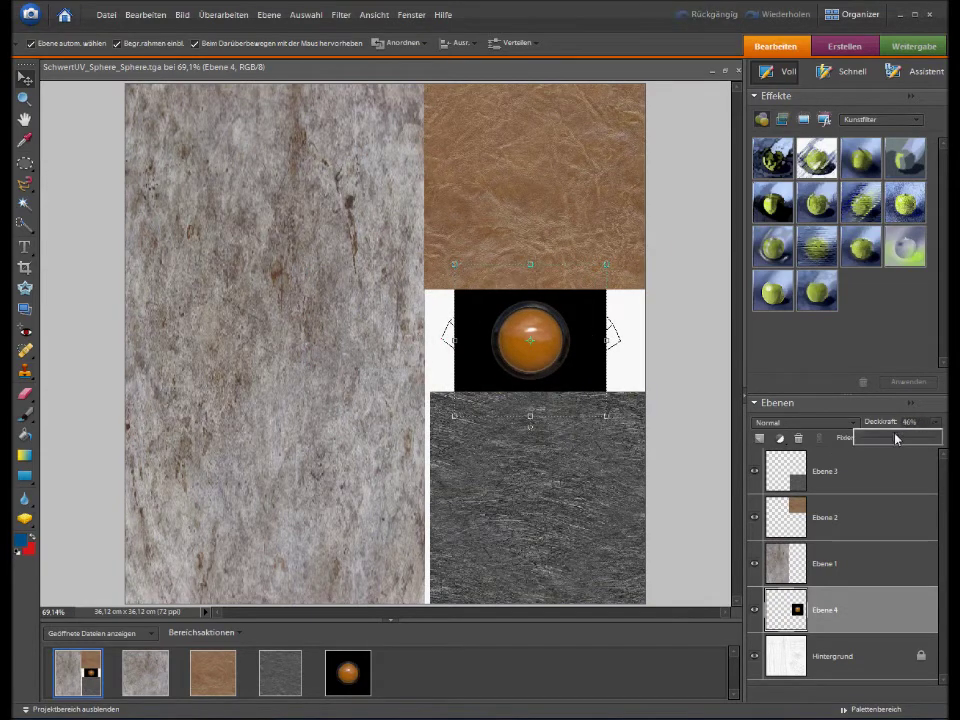
Lower the gem layer to 37% opacity and stretch it to about 294.8% width.
{"action": "left_click_drag", "start_coordinate": [897, 438], "coordinate": [890, 439]}
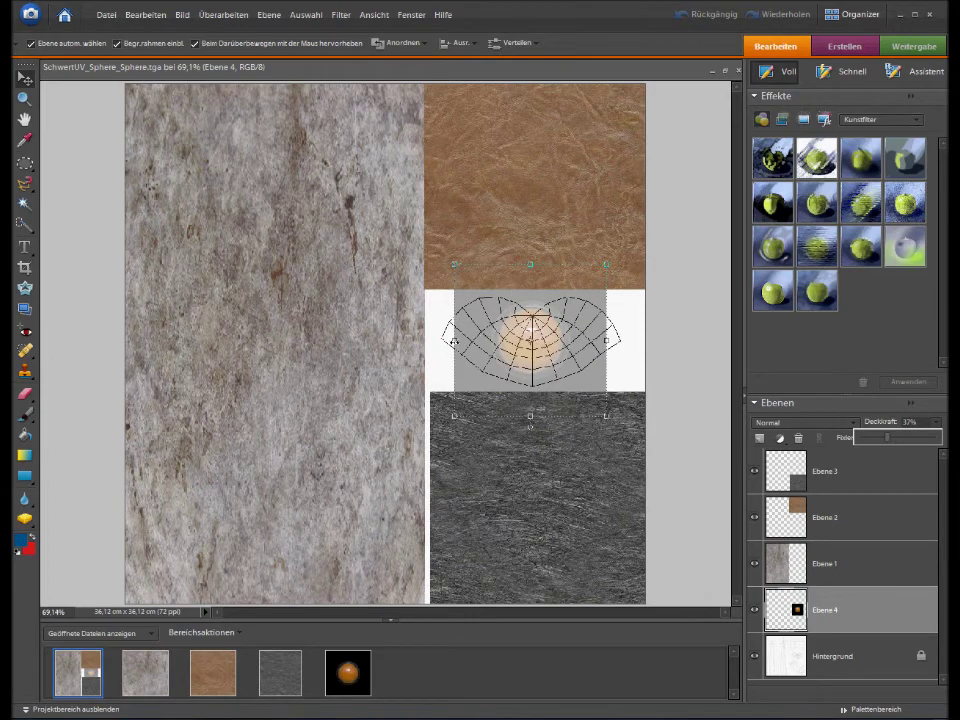
{"action": "left_click_drag", "start_coordinate": [454, 342], "coordinate": [369, 341]}
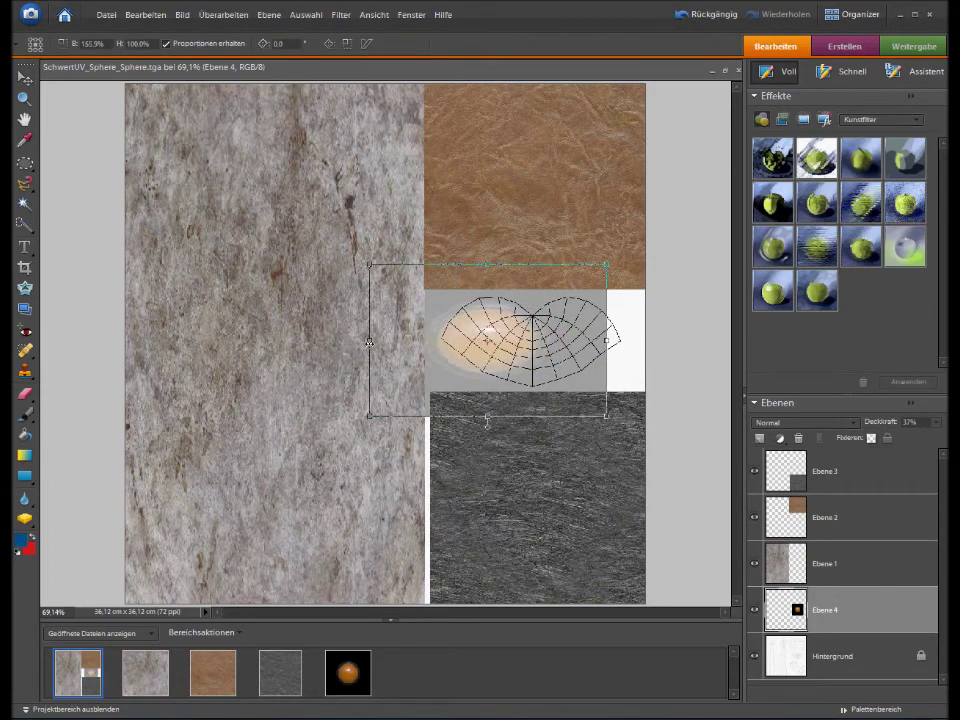
{"action": "left_click_drag", "start_coordinate": [604, 341], "coordinate": [722, 343]}
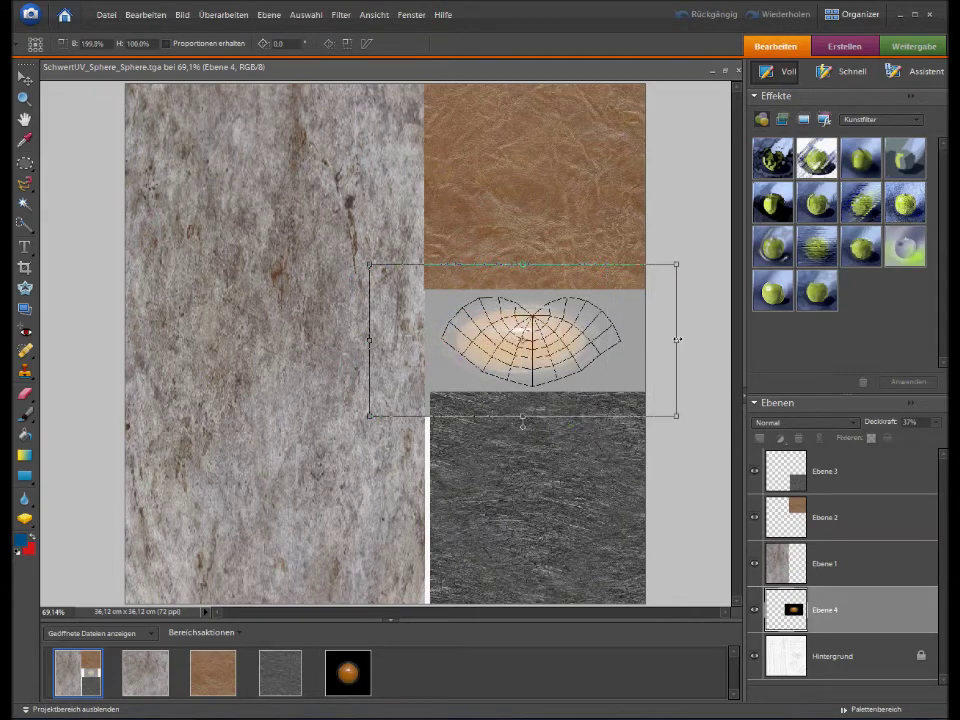
{"action": "left_click_drag", "start_coordinate": [722, 343], "coordinate": [728, 341]}
{"action": "left_click_drag", "start_coordinate": [549, 265], "coordinate": [549, 243]}
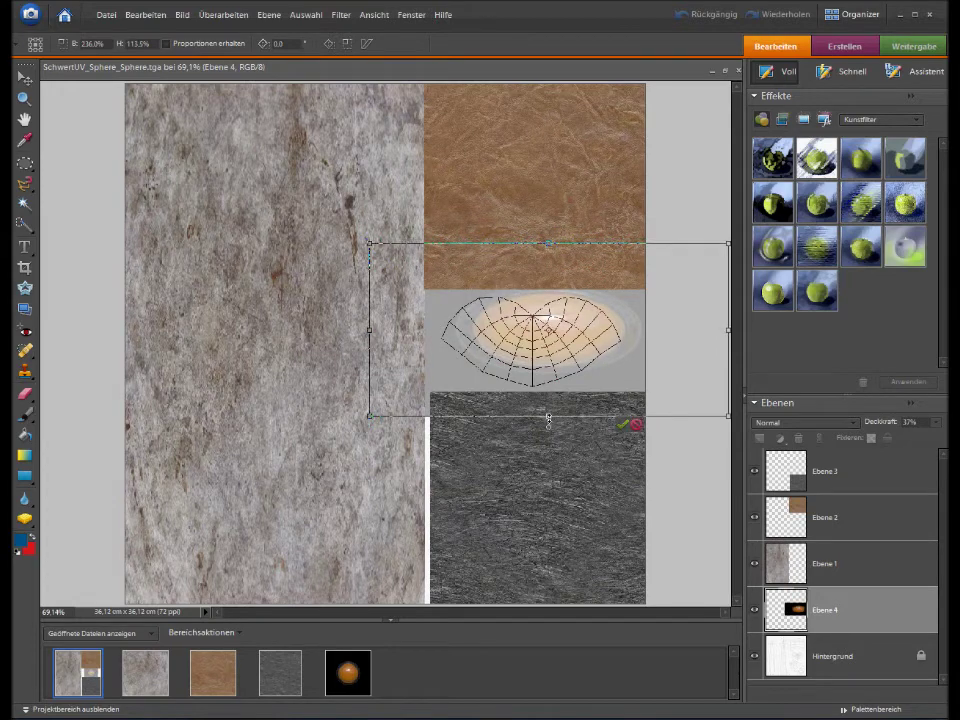
{"action": "left_click_drag", "start_coordinate": [548, 419], "coordinate": [548, 453]}
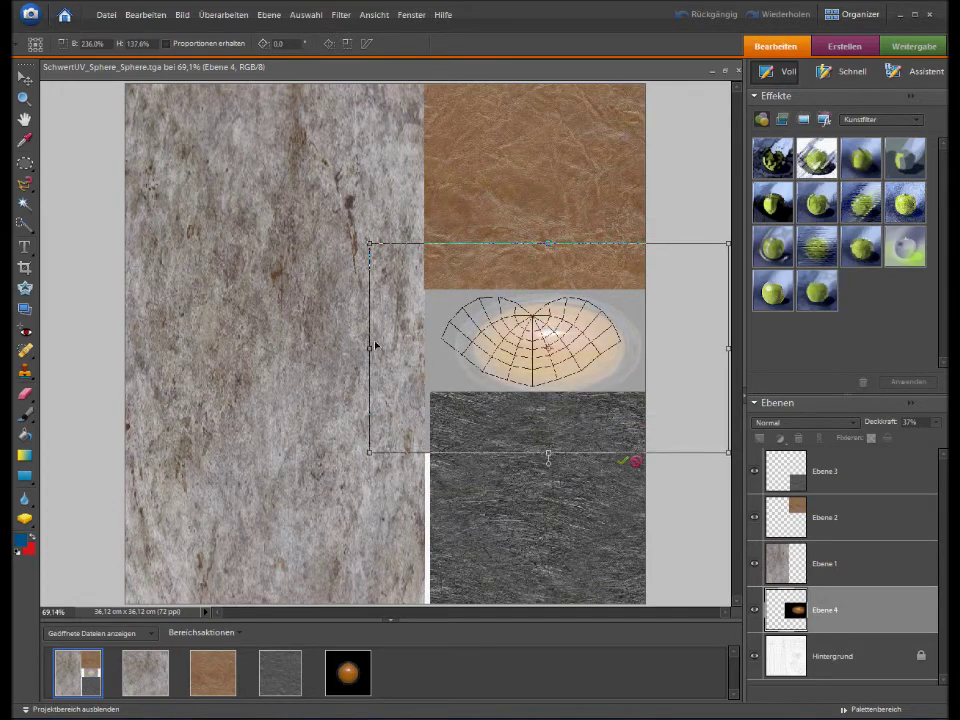
{"action": "left_click_drag", "start_coordinate": [369, 349], "coordinate": [283, 348]}
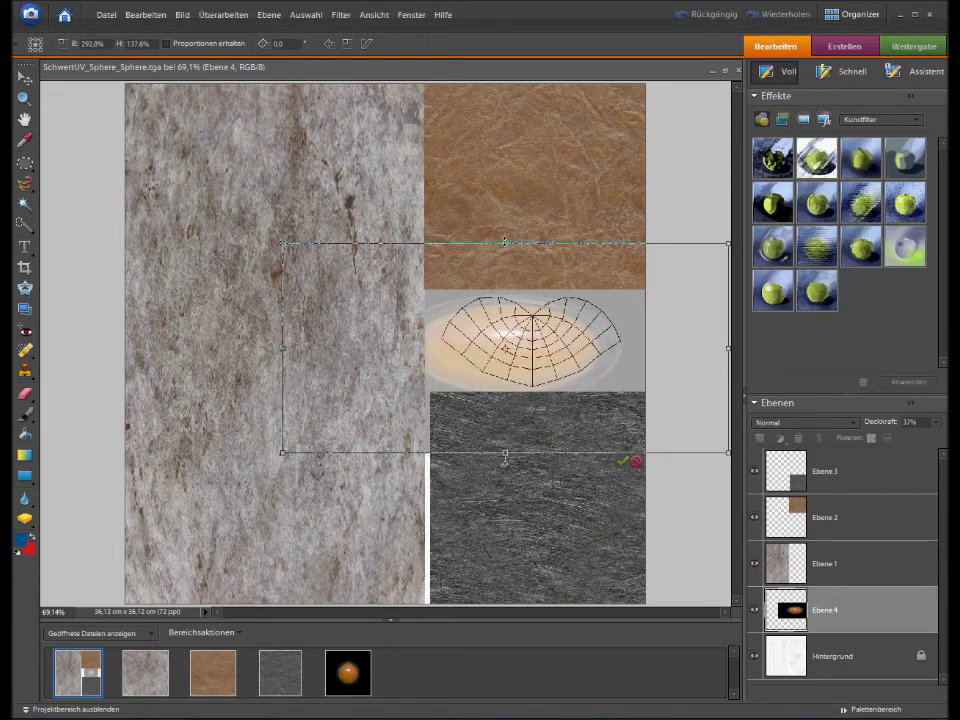
{"action": "left_click_drag", "start_coordinate": [504, 242], "coordinate": [505, 221]}
{"action": "left_click_drag", "start_coordinate": [729, 338], "coordinate": [732, 338]}
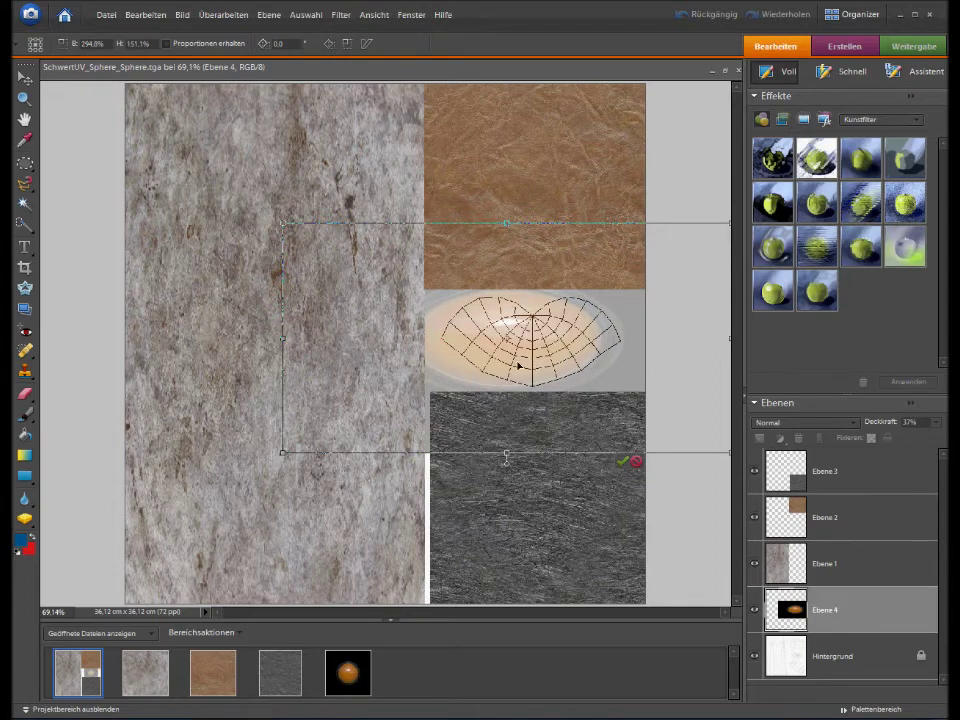
Refine the gem's size and position over the slot, then restore its opacity to 100%.
{"action": "left_click_drag", "start_coordinate": [509, 341], "coordinate": [530, 340]}
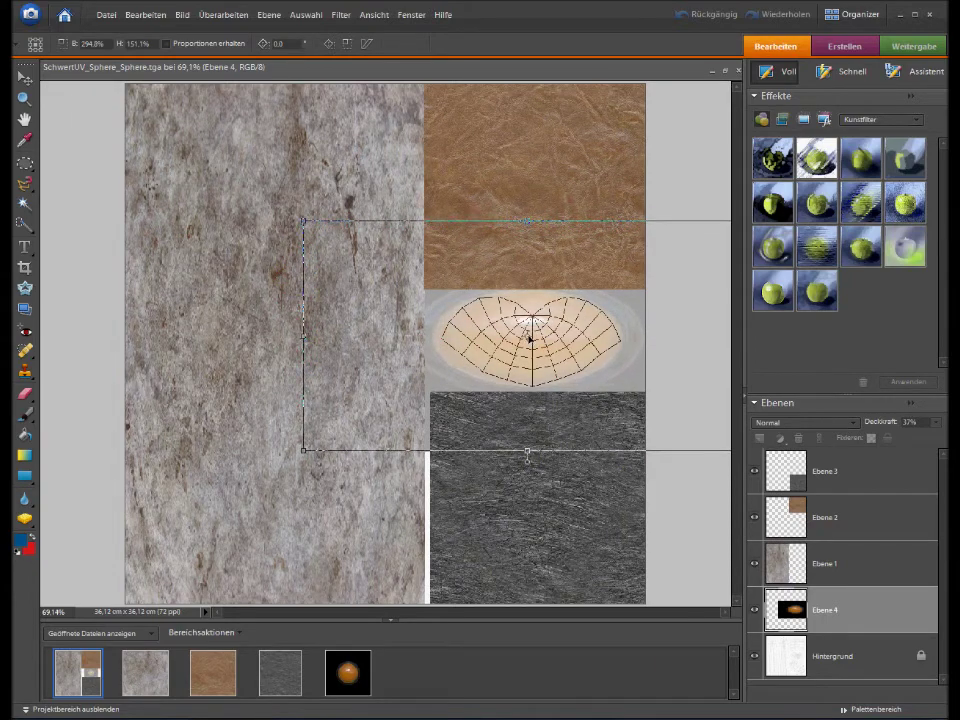
{"action": "left_click_drag", "start_coordinate": [530, 339], "coordinate": [531, 343]}
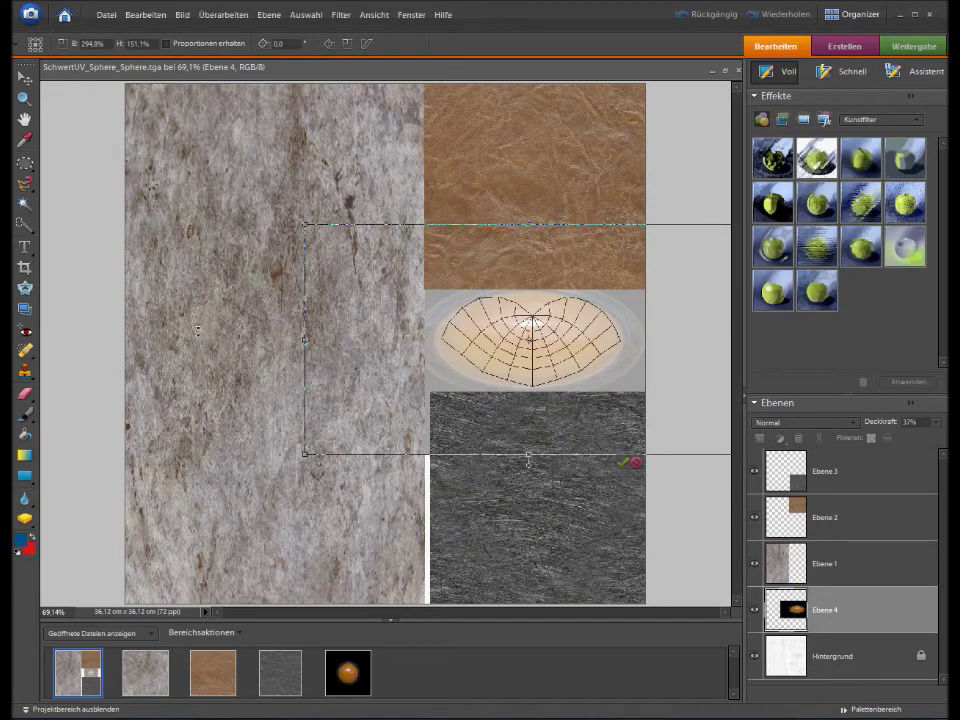
{"action": "left_click_drag", "start_coordinate": [530, 224], "coordinate": [530, 165]}
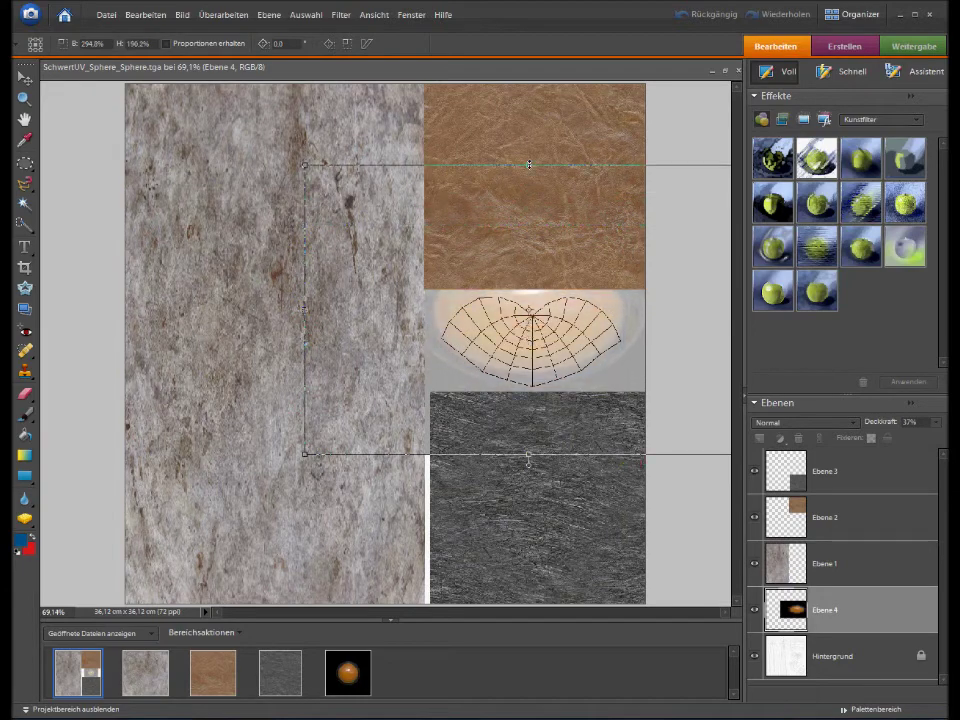
{"action": "left_click_drag", "start_coordinate": [534, 316], "coordinate": [529, 343]}
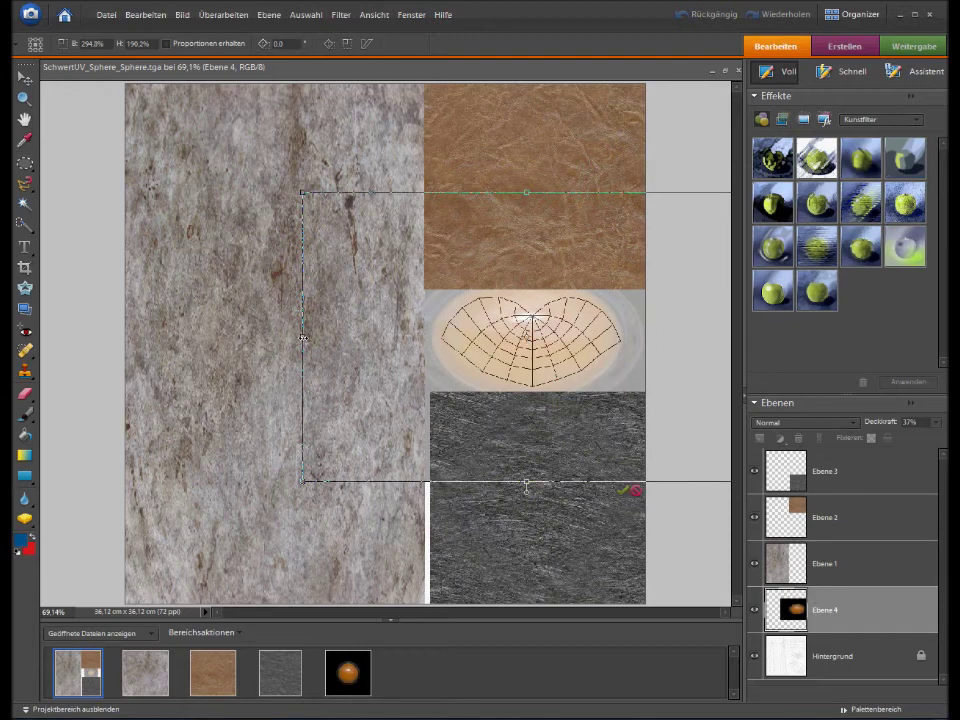
{"action": "left_click_drag", "start_coordinate": [303, 338], "coordinate": [240, 338]}
{"action": "left_click_drag", "start_coordinate": [496, 192], "coordinate": [496, 137]}
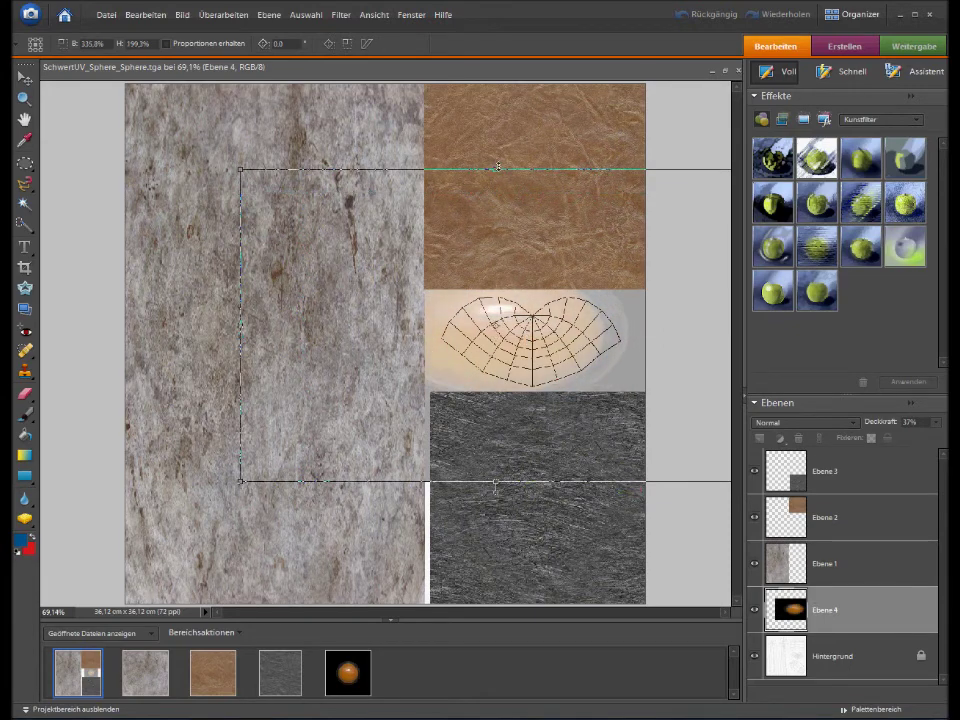
{"action": "left_click_drag", "start_coordinate": [500, 314], "coordinate": [533, 337]}
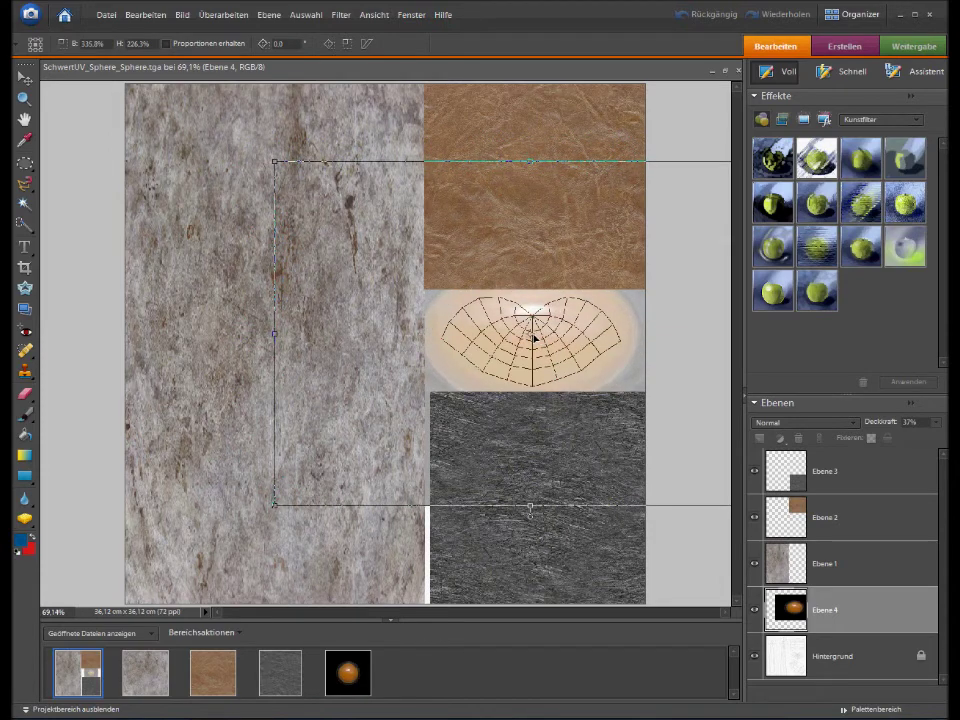
{"action": "left_click", "coordinate": [935, 422]}
{"action": "left_click_drag", "start_coordinate": [896, 439], "coordinate": [937, 447]}
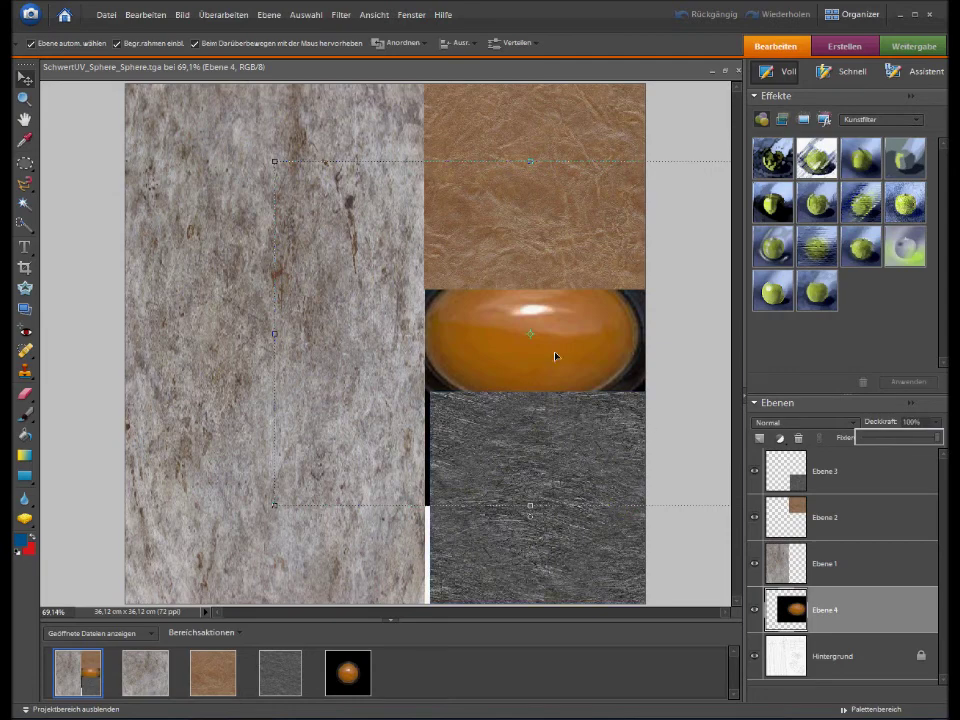
Flatten all texture layers into the background with 'Auf Hintergrundebene reduzieren'.
{"action": "left_click", "coordinate": [335, 617]}
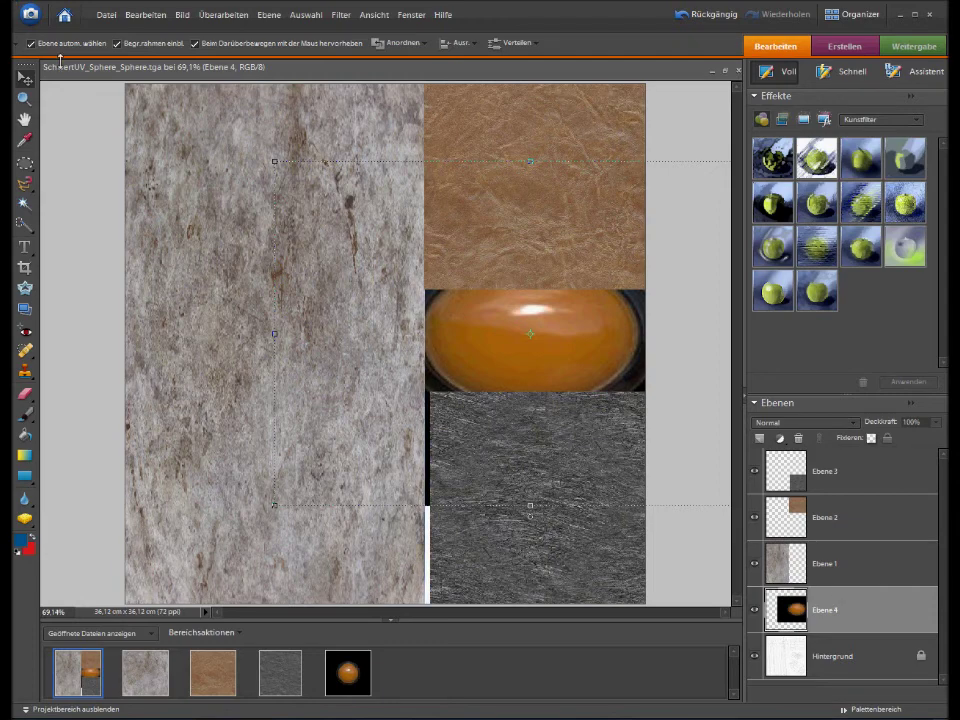
{"action": "left_click", "coordinate": [25, 117]}
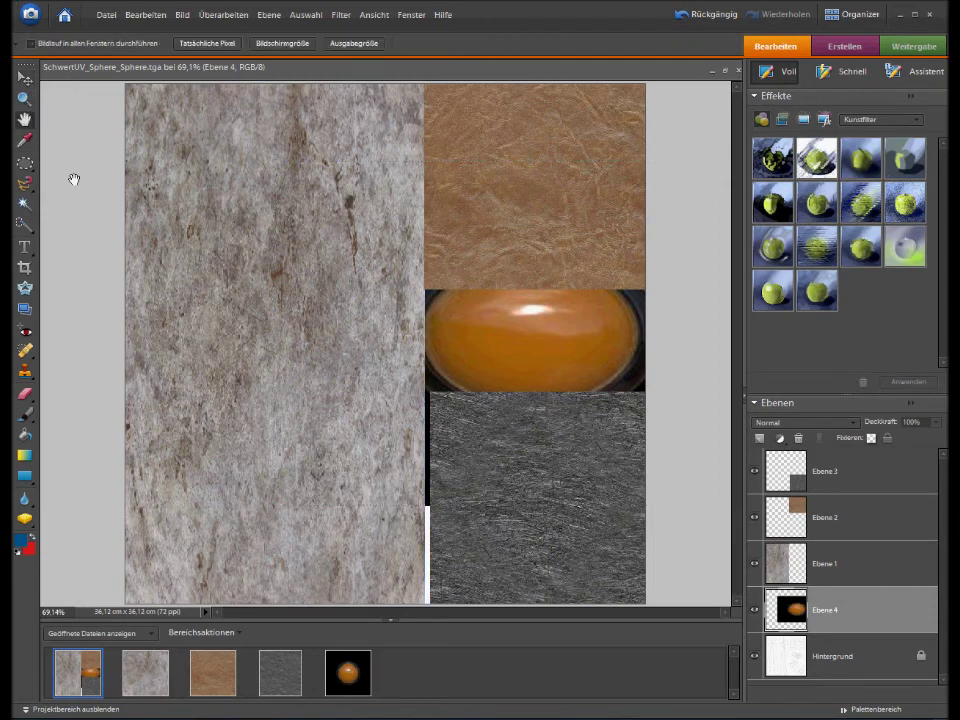
{"action": "left_click", "coordinate": [854, 476]}
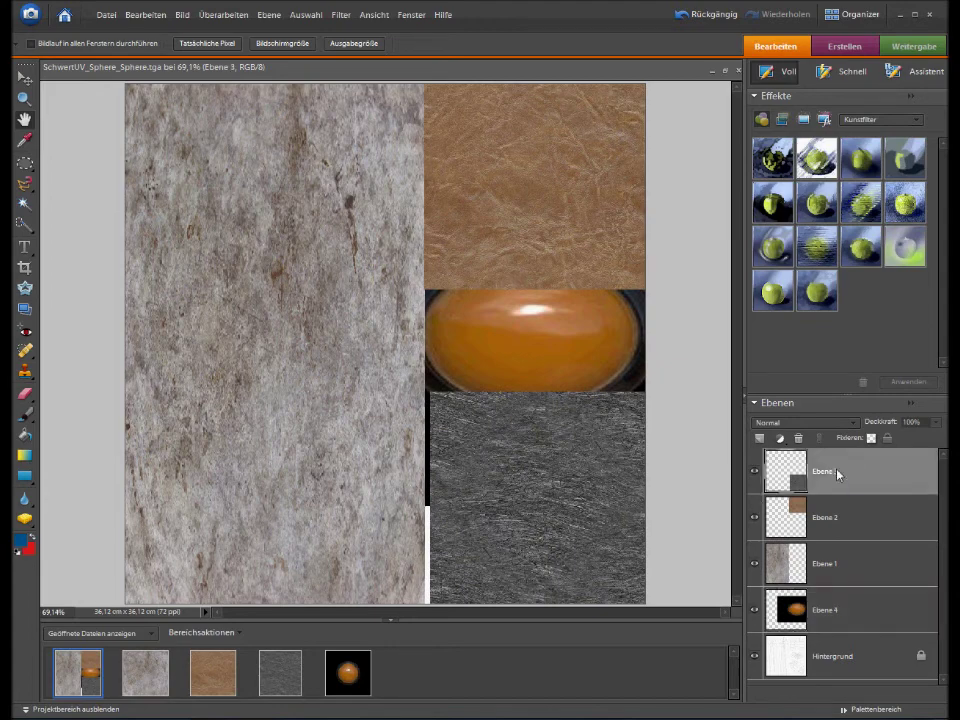
{"action": "right_click", "coordinate": [839, 472]}
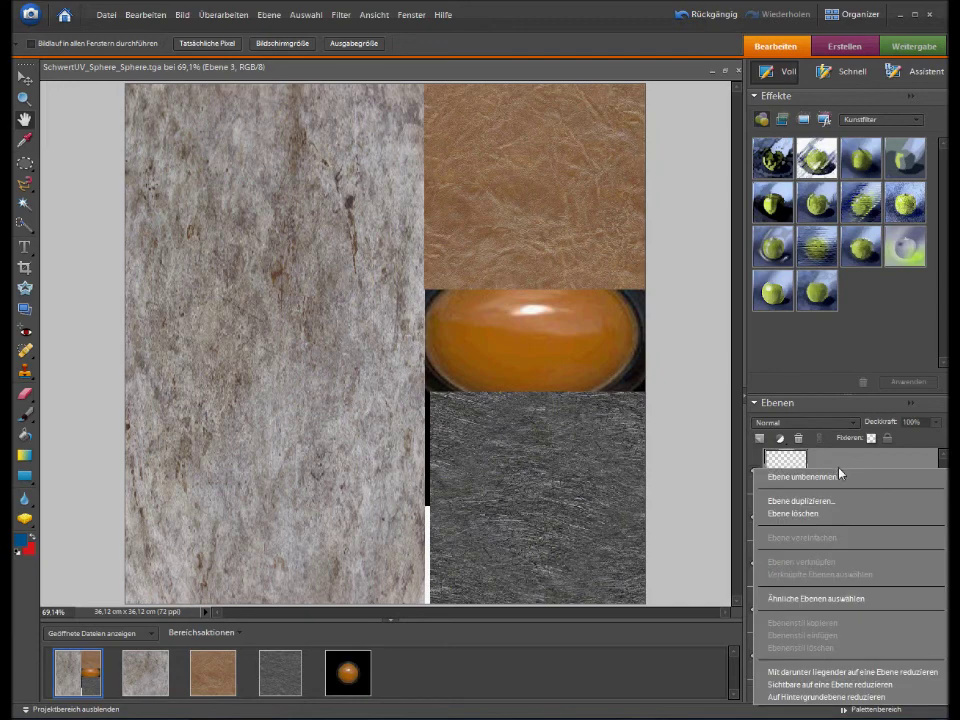
{"action": "left_click", "coordinate": [825, 685]}
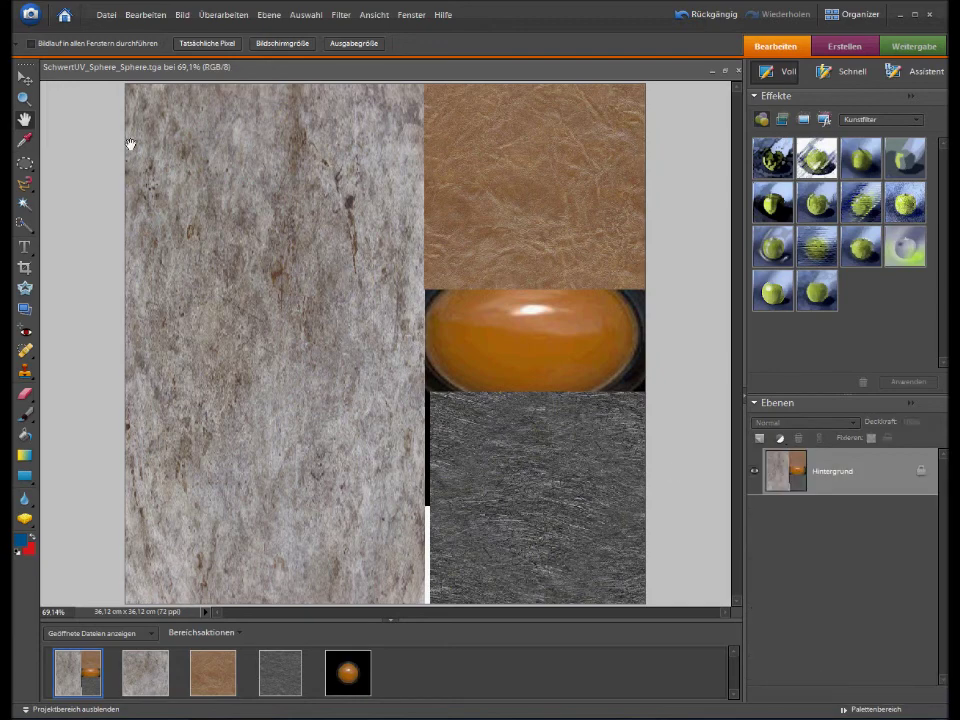
{"action": "left_click", "coordinate": [106, 15]}
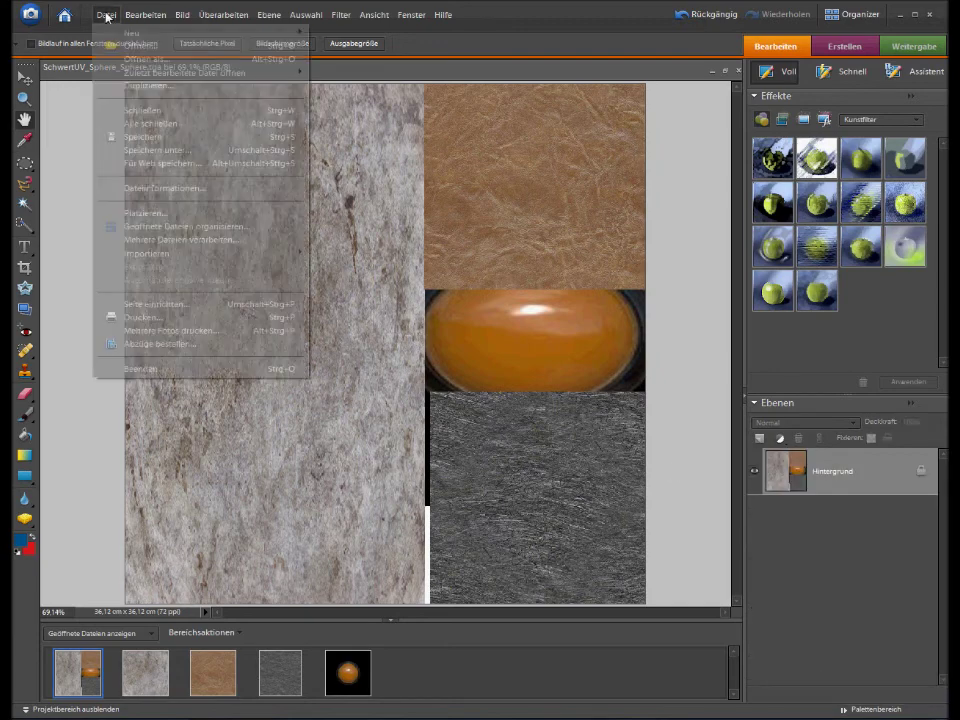
Save the flattened texture as Schwert.dds in D3D/DDS format with the default DXT1 settings.
{"action": "left_click", "coordinate": [160, 152]}
{"action": "left_click", "coordinate": [549, 382]}
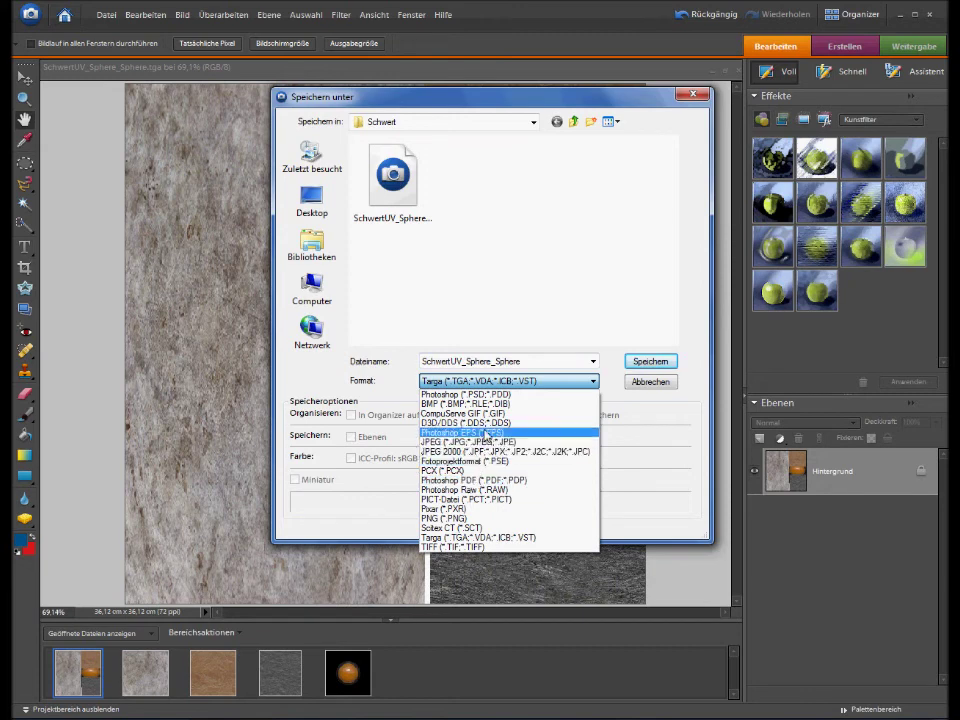
{"action": "left_click", "coordinate": [470, 422]}
{"action": "left_click", "coordinate": [555, 360]}
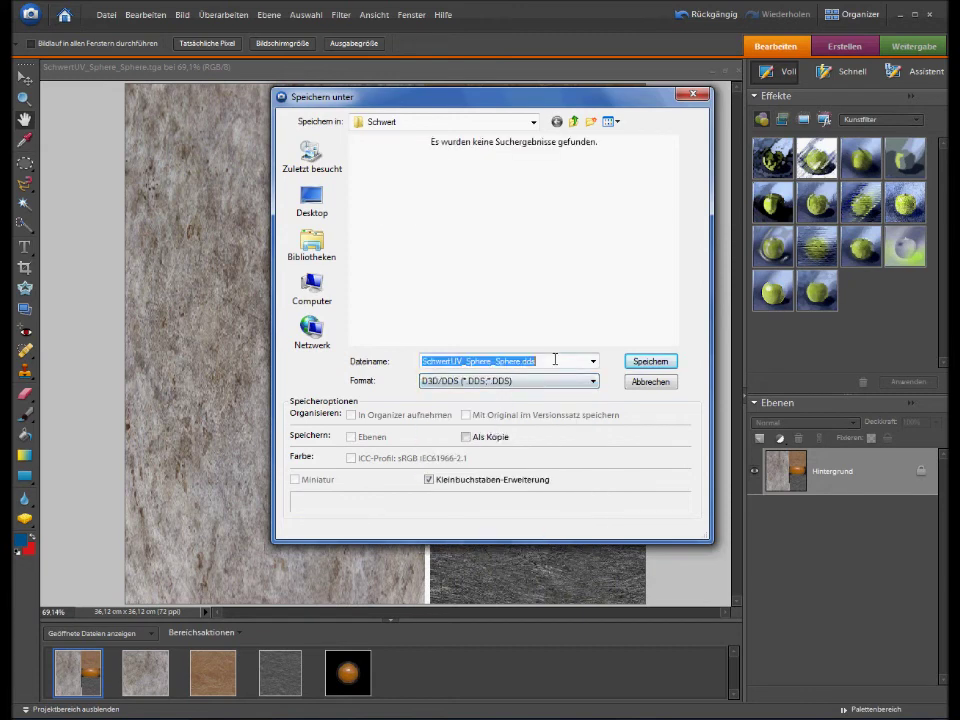
{"action": "type", "text": "Schwert"}
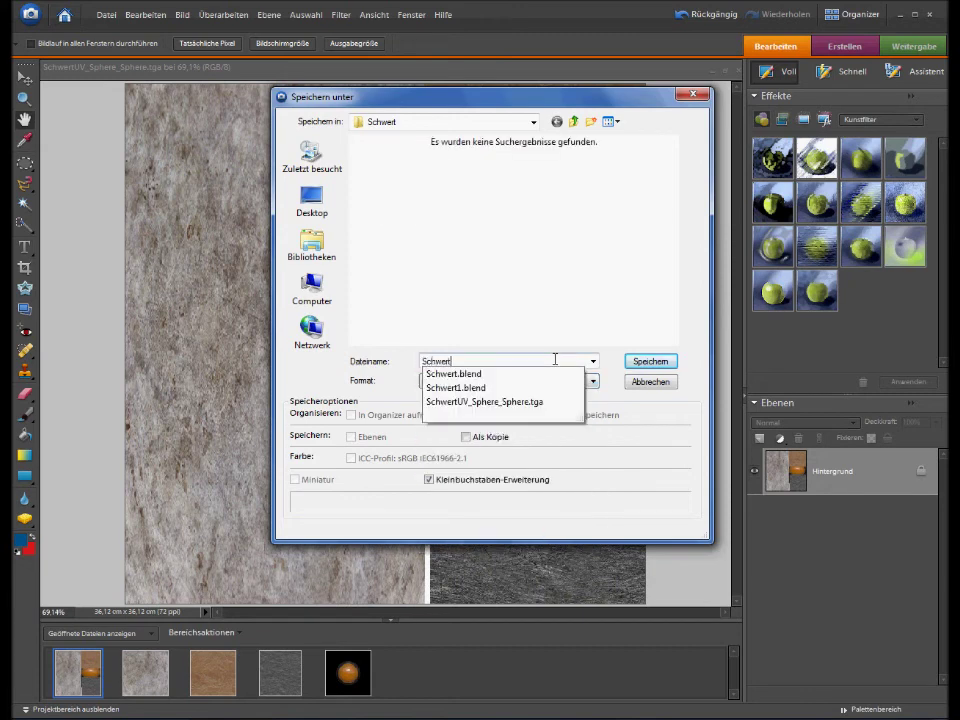
{"action": "left_click", "coordinate": [650, 362]}
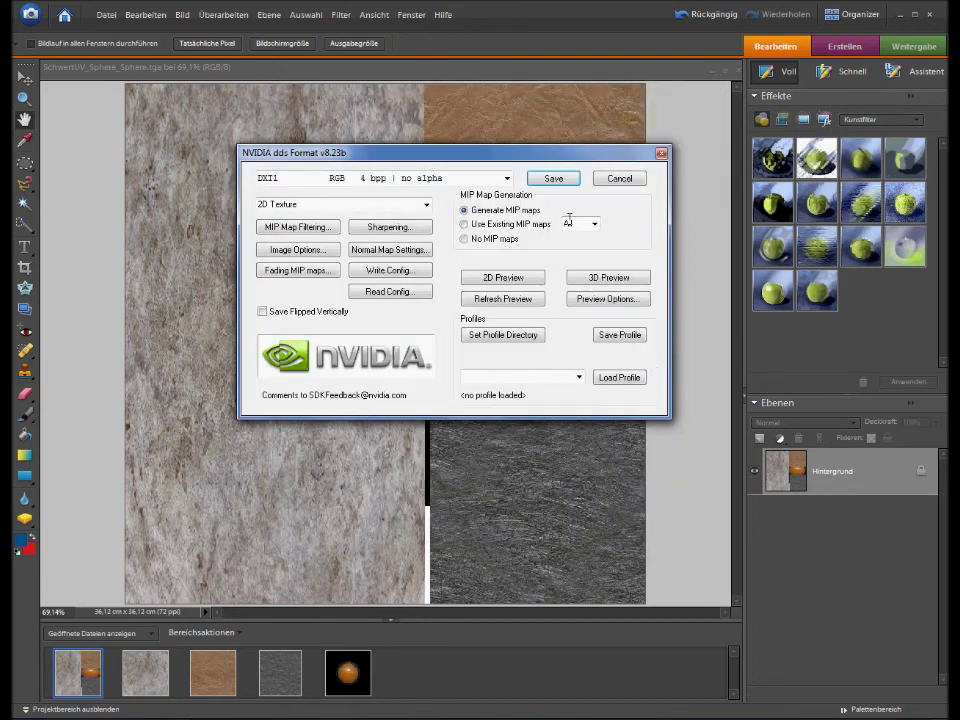
{"action": "left_click", "coordinate": [556, 180]}
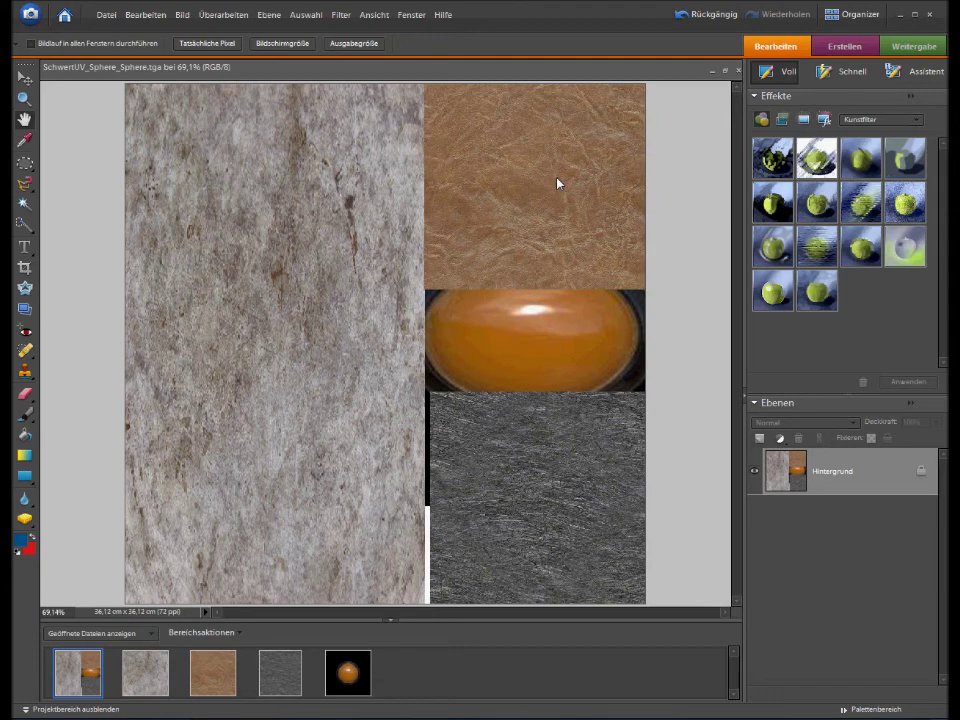
Apply the NVIDIA NormalMapFilter at scale 5, after undoing two trial conversions.
{"action": "left_click", "coordinate": [339, 15]}
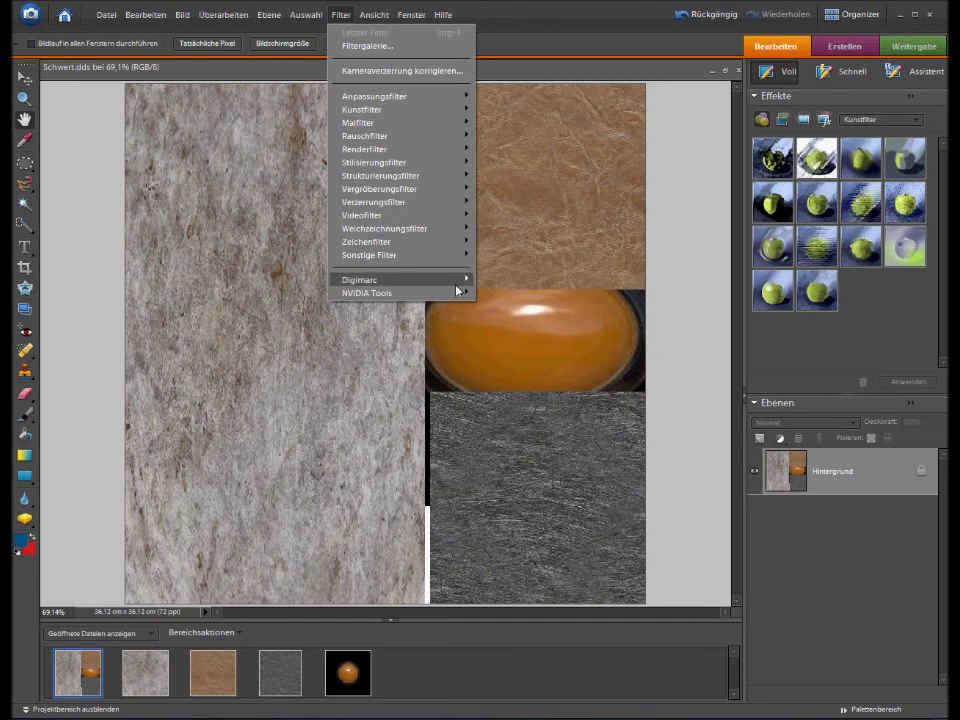
{"action": "mouse_move", "coordinate": [400, 293]}
{"action": "left_click", "coordinate": [507, 293]}
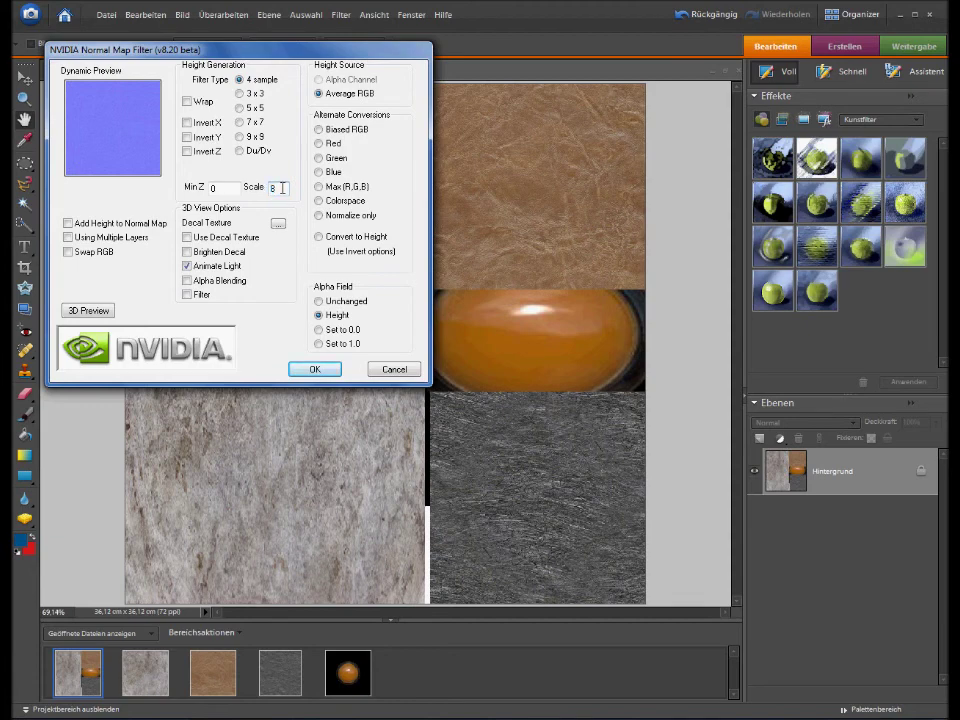
{"action": "key", "text": "Return"}
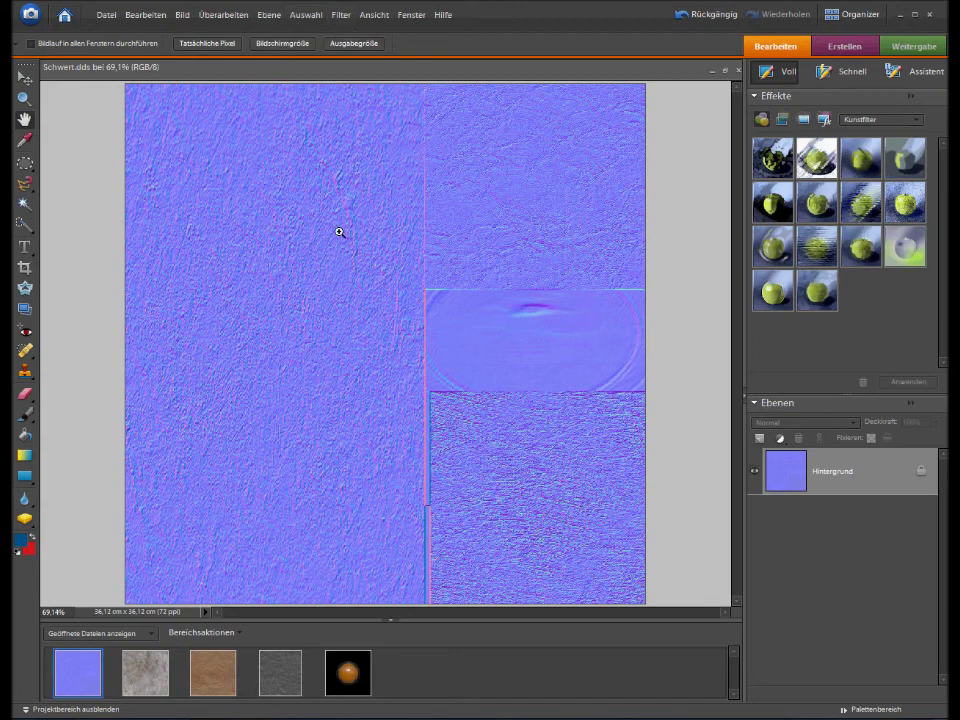
{"action": "key", "text": "ctrl+z"}
{"action": "left_click", "coordinate": [341, 14]}
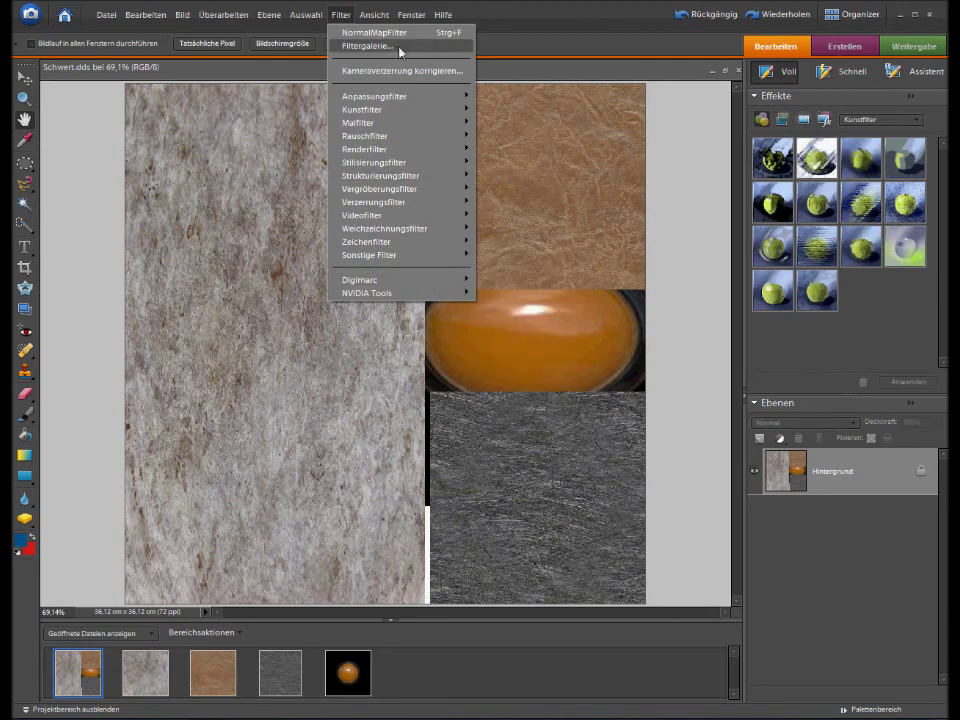
{"action": "left_click", "coordinate": [395, 33]}
{"action": "key", "text": "ctrl+z"}
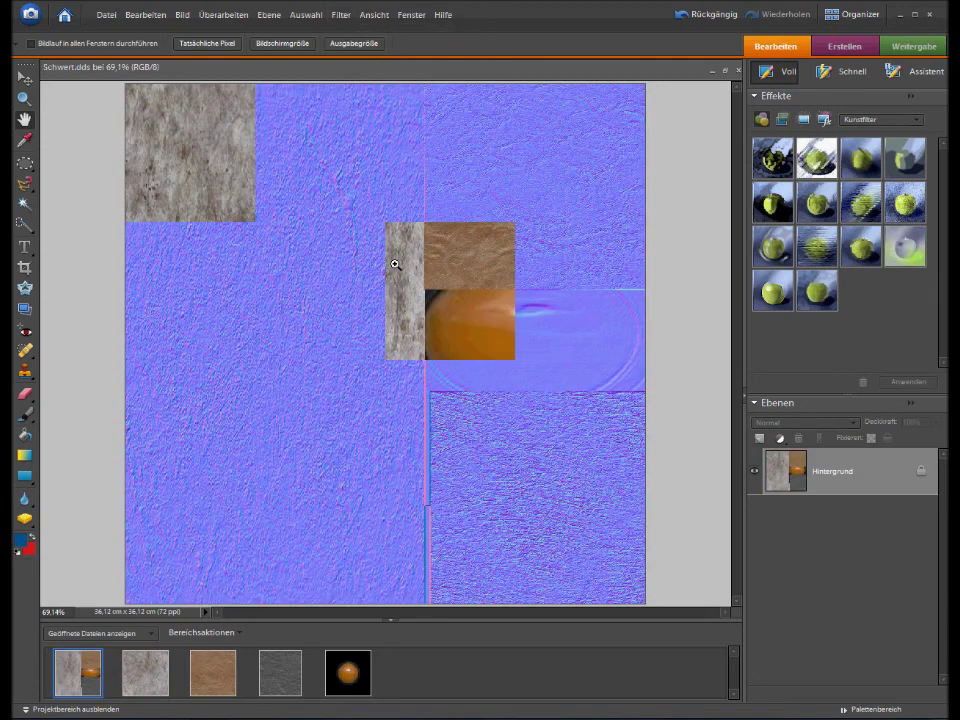
{"action": "left_click", "coordinate": [341, 14]}
{"action": "mouse_move", "coordinate": [367, 292]}
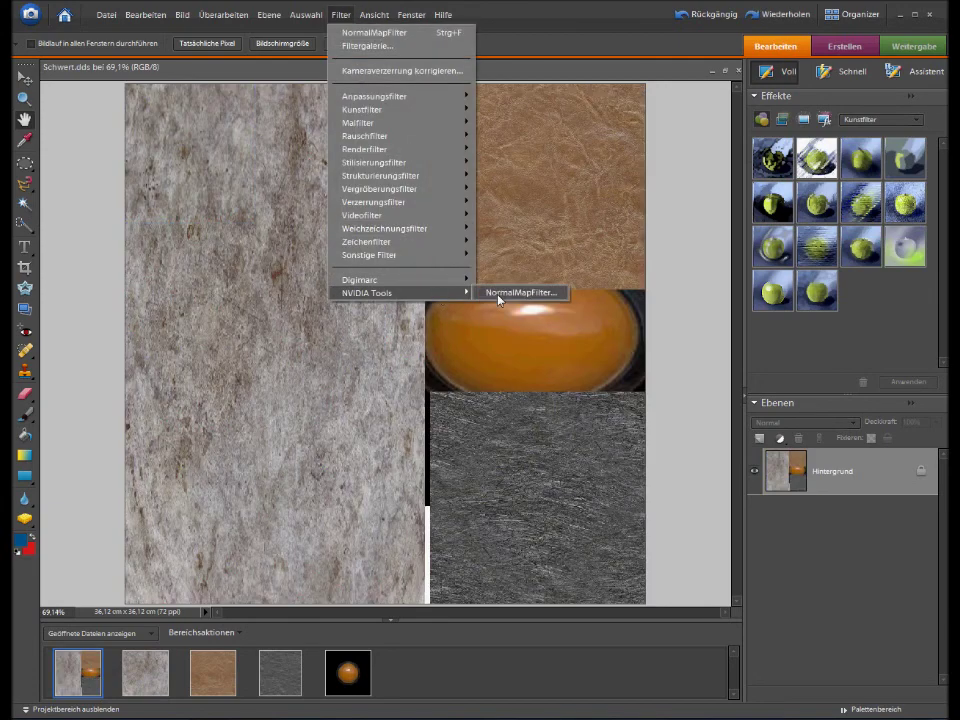
{"action": "left_click", "coordinate": [498, 294]}
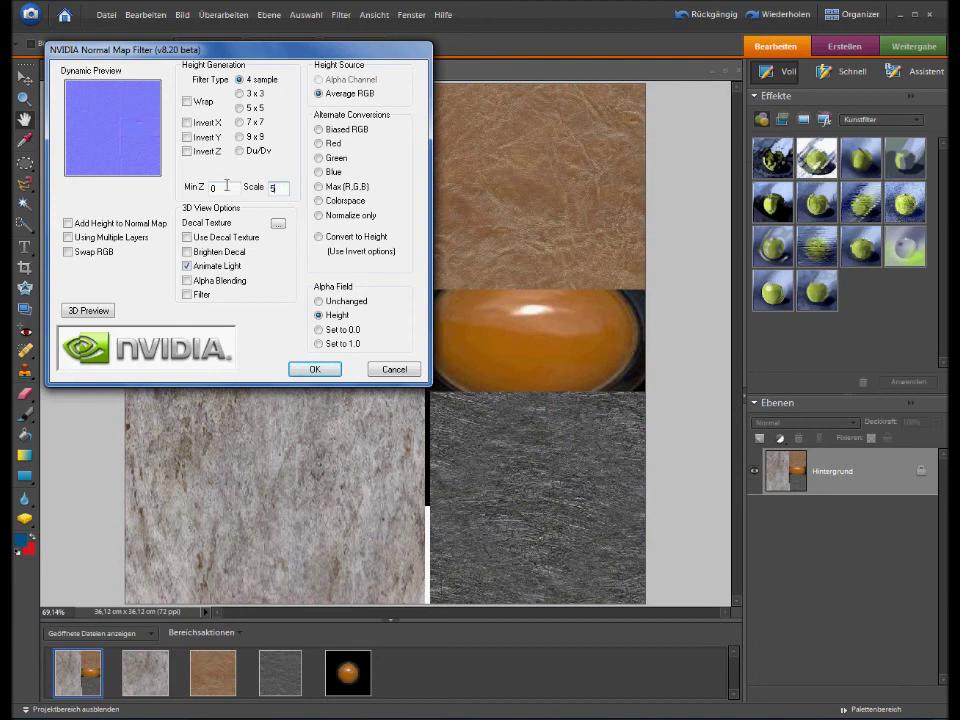
{"action": "left_click", "coordinate": [314, 369]}
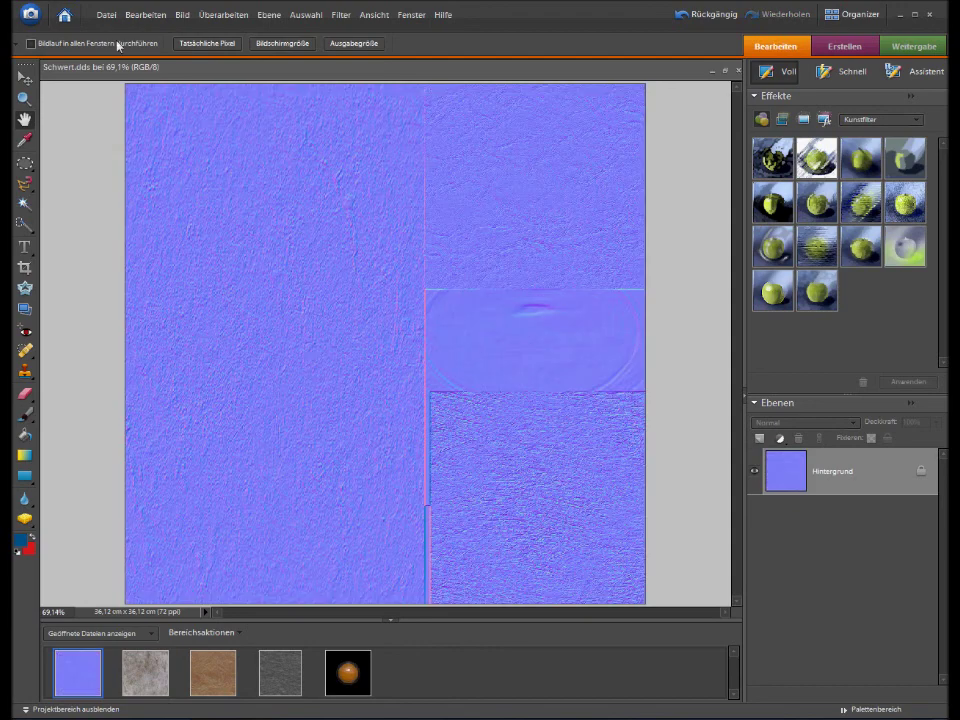
Save the normal map as Schwert_n.dds, accepting the NVIDIA DDS settings.
{"action": "left_click", "coordinate": [106, 15]}
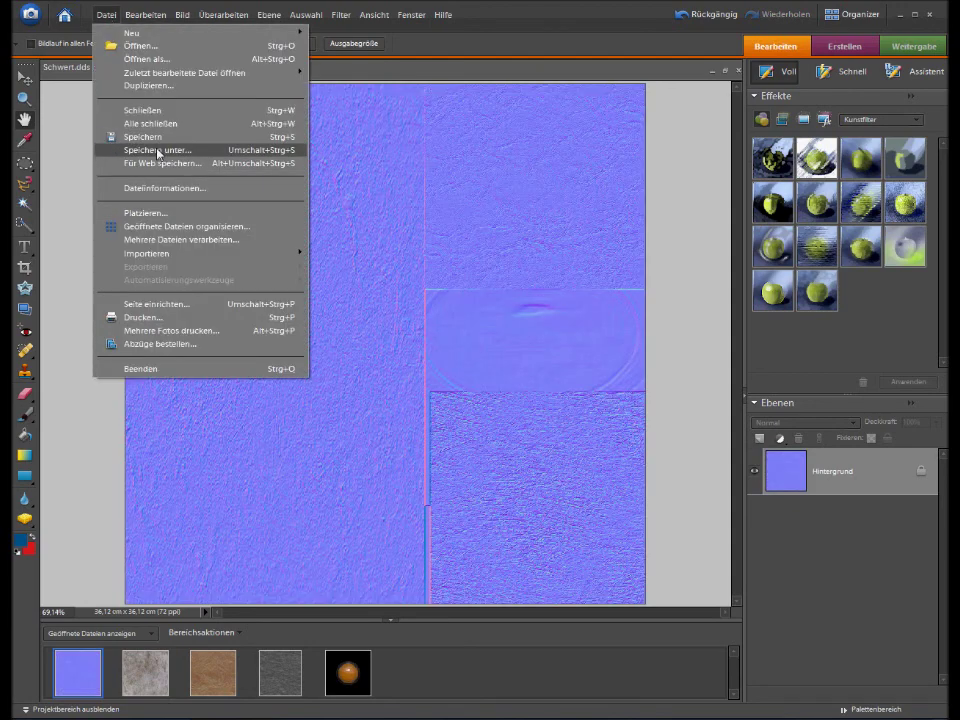
{"action": "left_click", "coordinate": [156, 149]}
{"action": "key", "text": "End"}
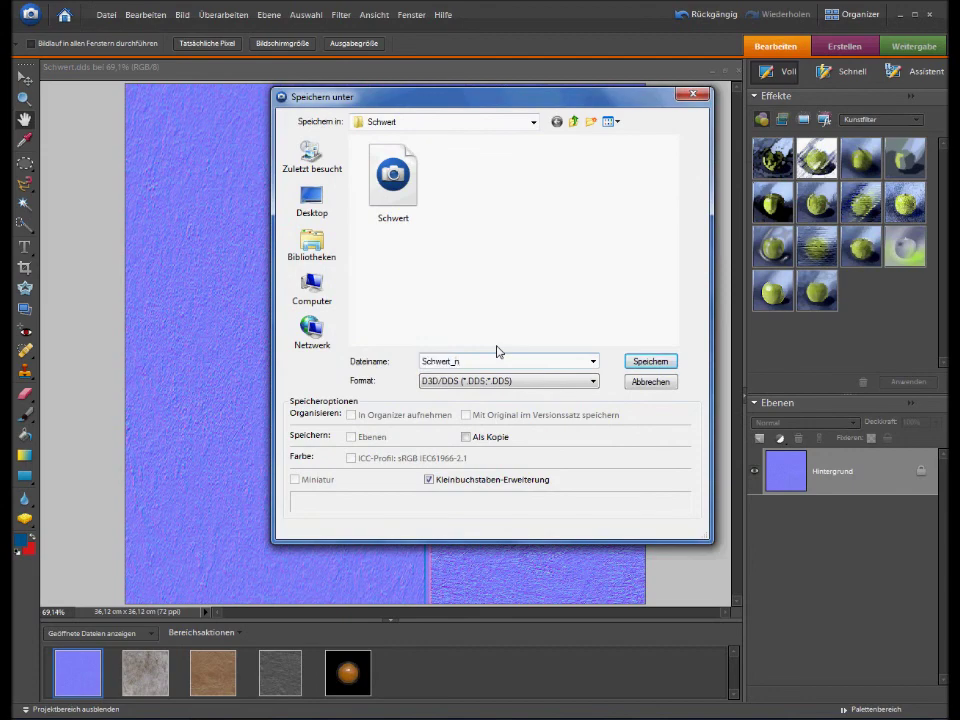
{"action": "key", "text": "Return"}
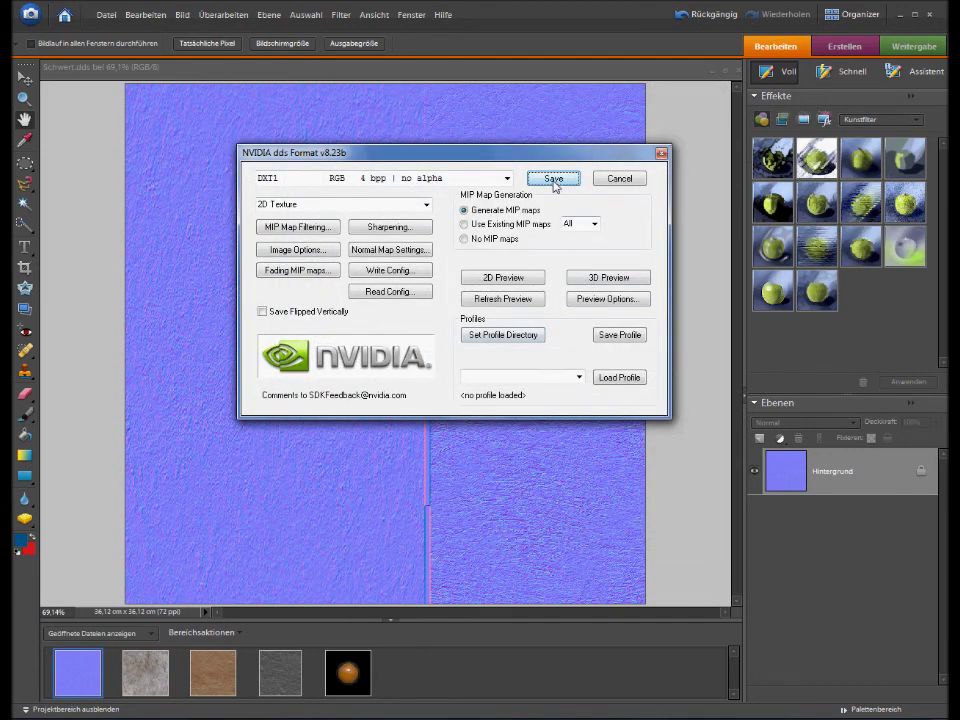
{"action": "left_click", "coordinate": [554, 179]}
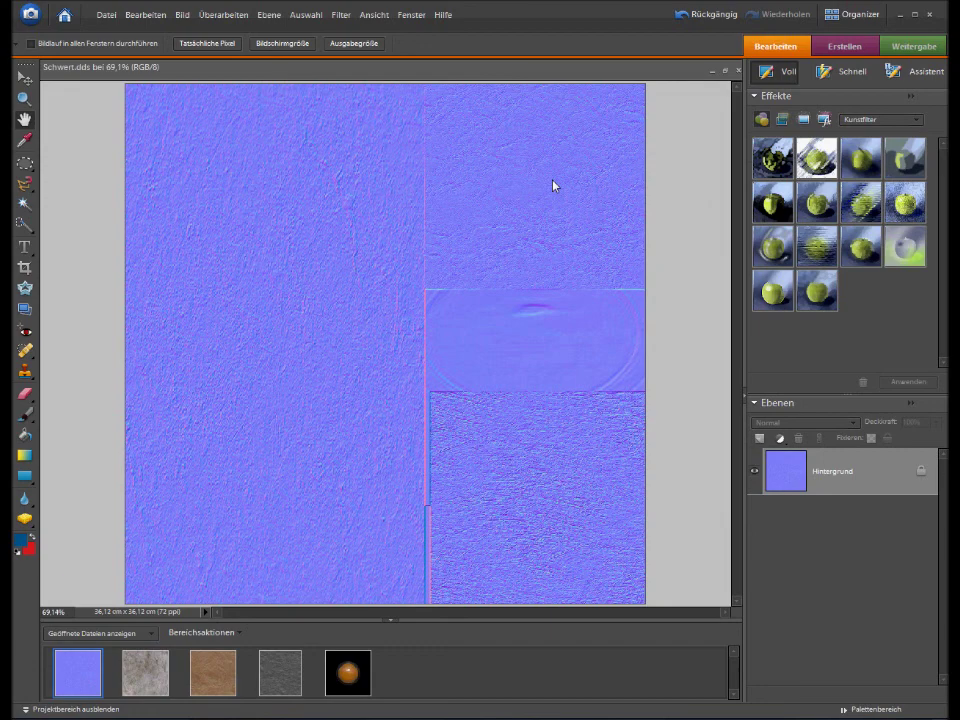